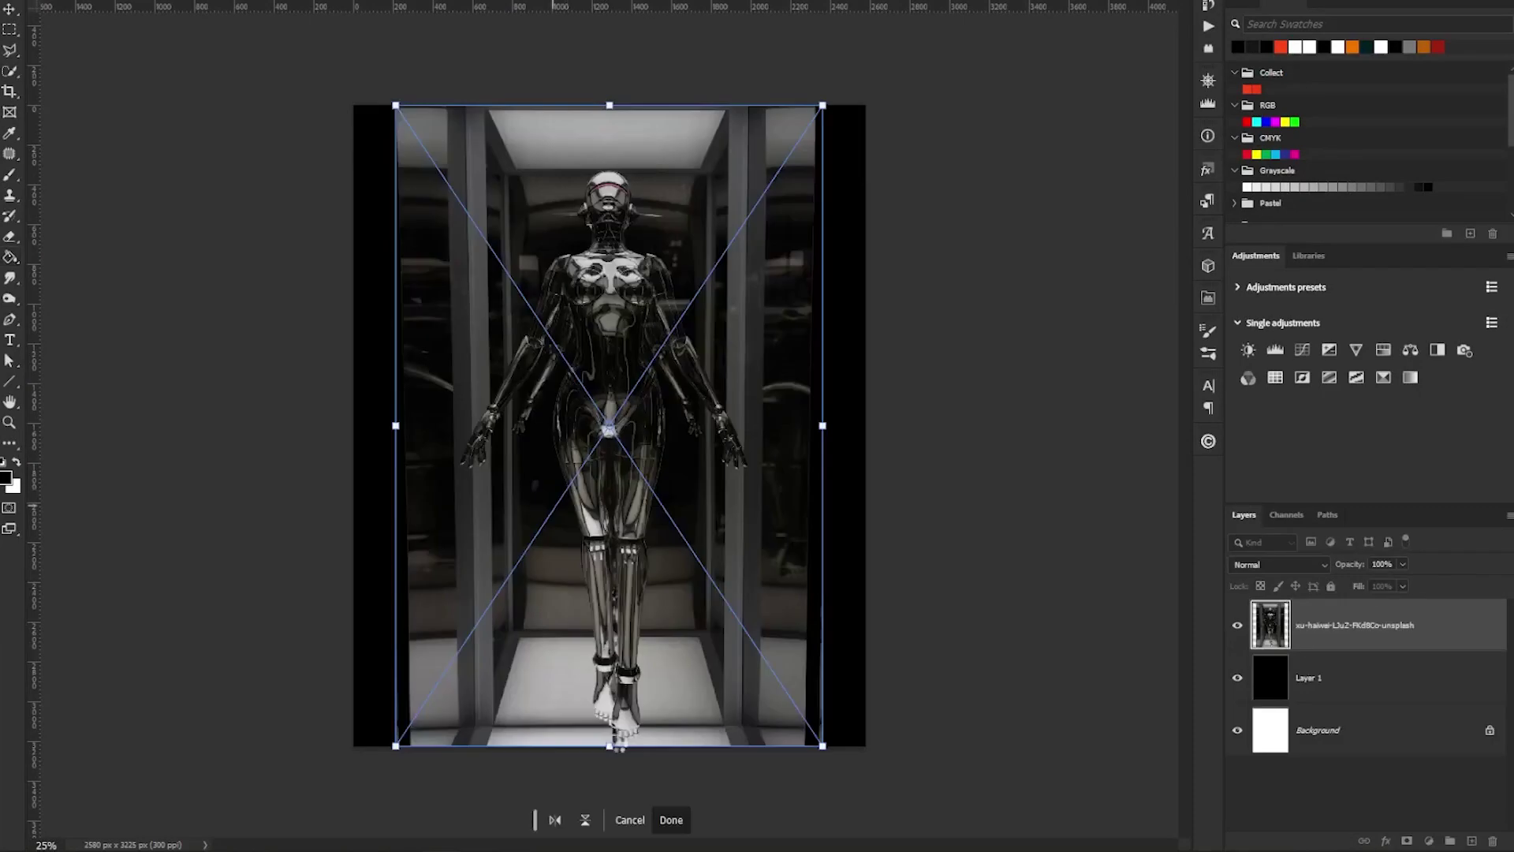
# Place the robot image on the canvas and paint its missing shoulder edge back in on the layer mask
pyautogui.press('Return')
pyautogui.scroll(5, 906, 631)
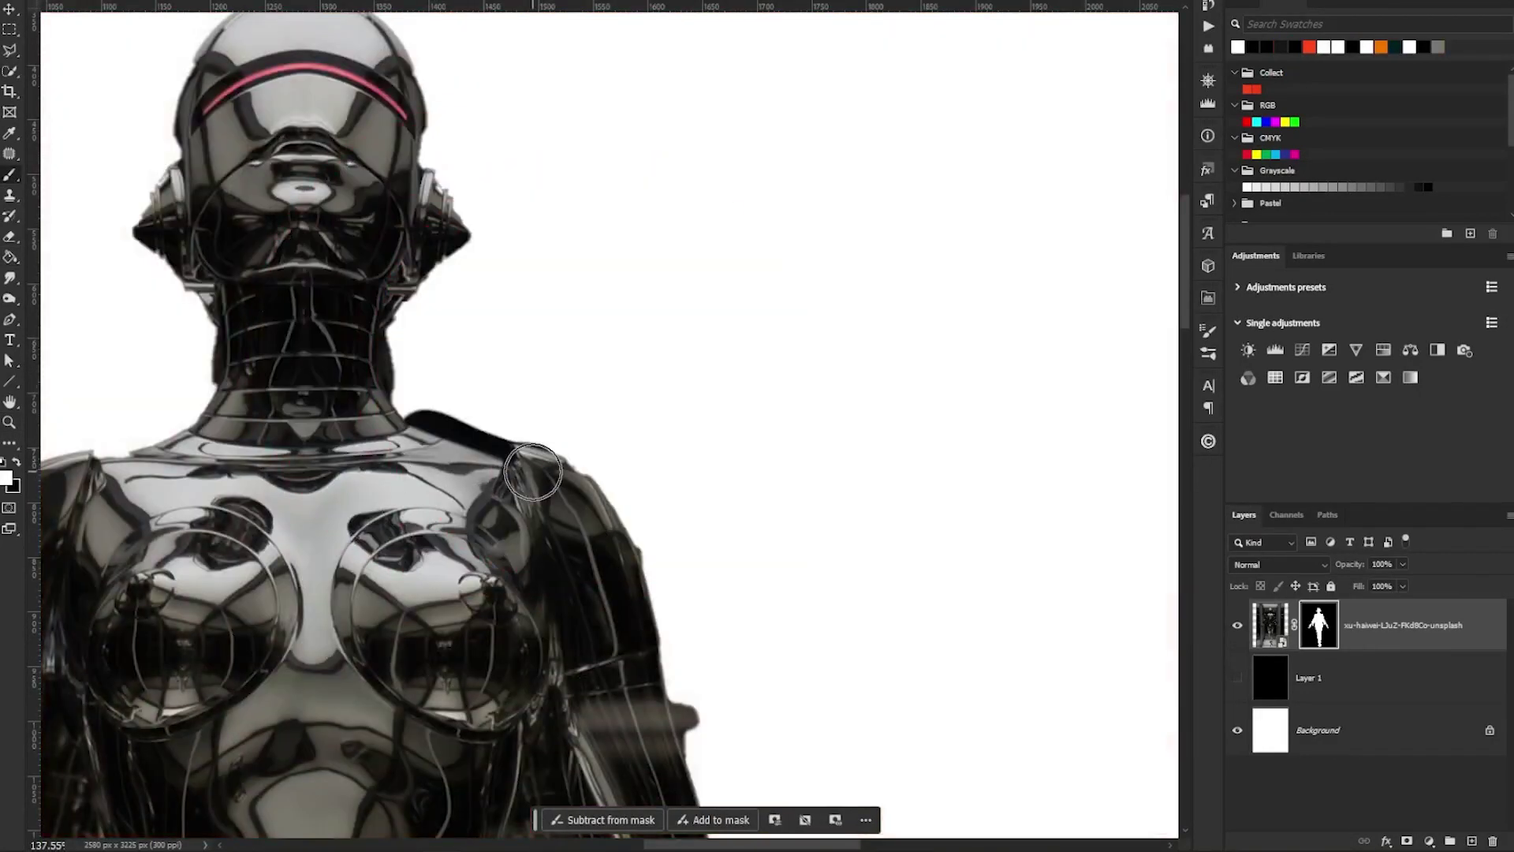
pyautogui.scroll(3, 533, 471)
pyautogui.moveTo(522, 482)
pyautogui.mouseDown()
pyautogui.moveTo(561, 486)
pyautogui.moveTo(473, 486)
pyautogui.mouseUp()
pyautogui.moveTo(310, 341); pyautogui.dragTo(628, 623)
pyautogui.moveTo(798, 269)
pyautogui.mouseDown()
pyautogui.moveTo(753, 376)
pyautogui.moveTo(885, 369)
pyautogui.mouseUp()
# Reveal the antenna on the right of the robot's head and the adjoining head edge by painting on the mask with a larger brush
pyautogui.press('x')
pyautogui.press(']')
pyautogui.press(']')
pyautogui.press(']')
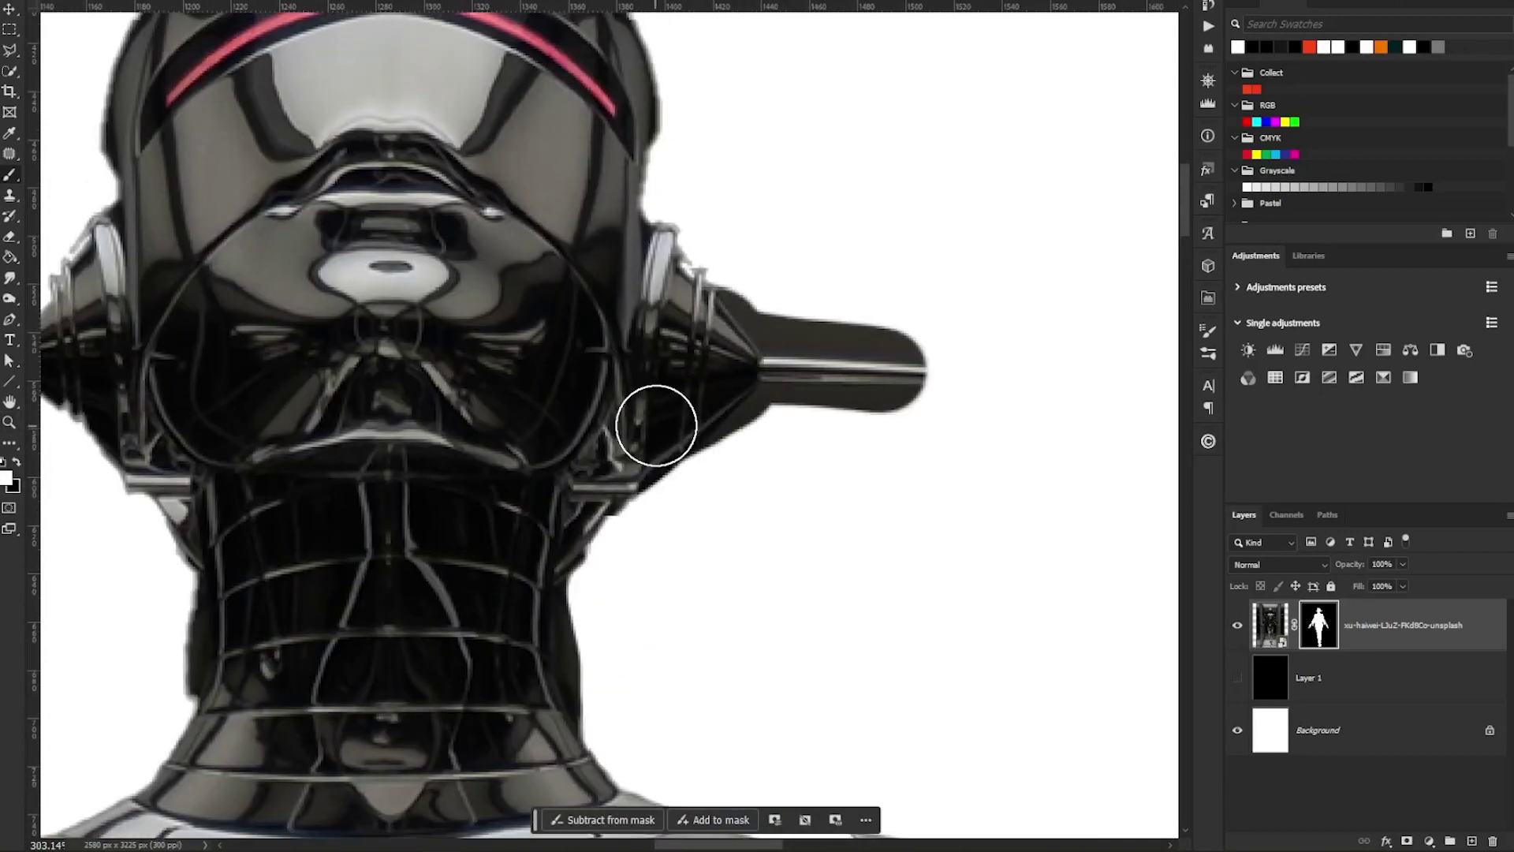
pyautogui.moveTo(788, 364); pyautogui.dragTo(1074, 362)
pyautogui.press('b')
pyautogui.click(657, 160)
# Trace a Pen path down the right side of the head and around the antenna to outline the excess mask area
pyautogui.press('p')
pyautogui.moveTo(664, 128); pyautogui.dragTo(664, 235)
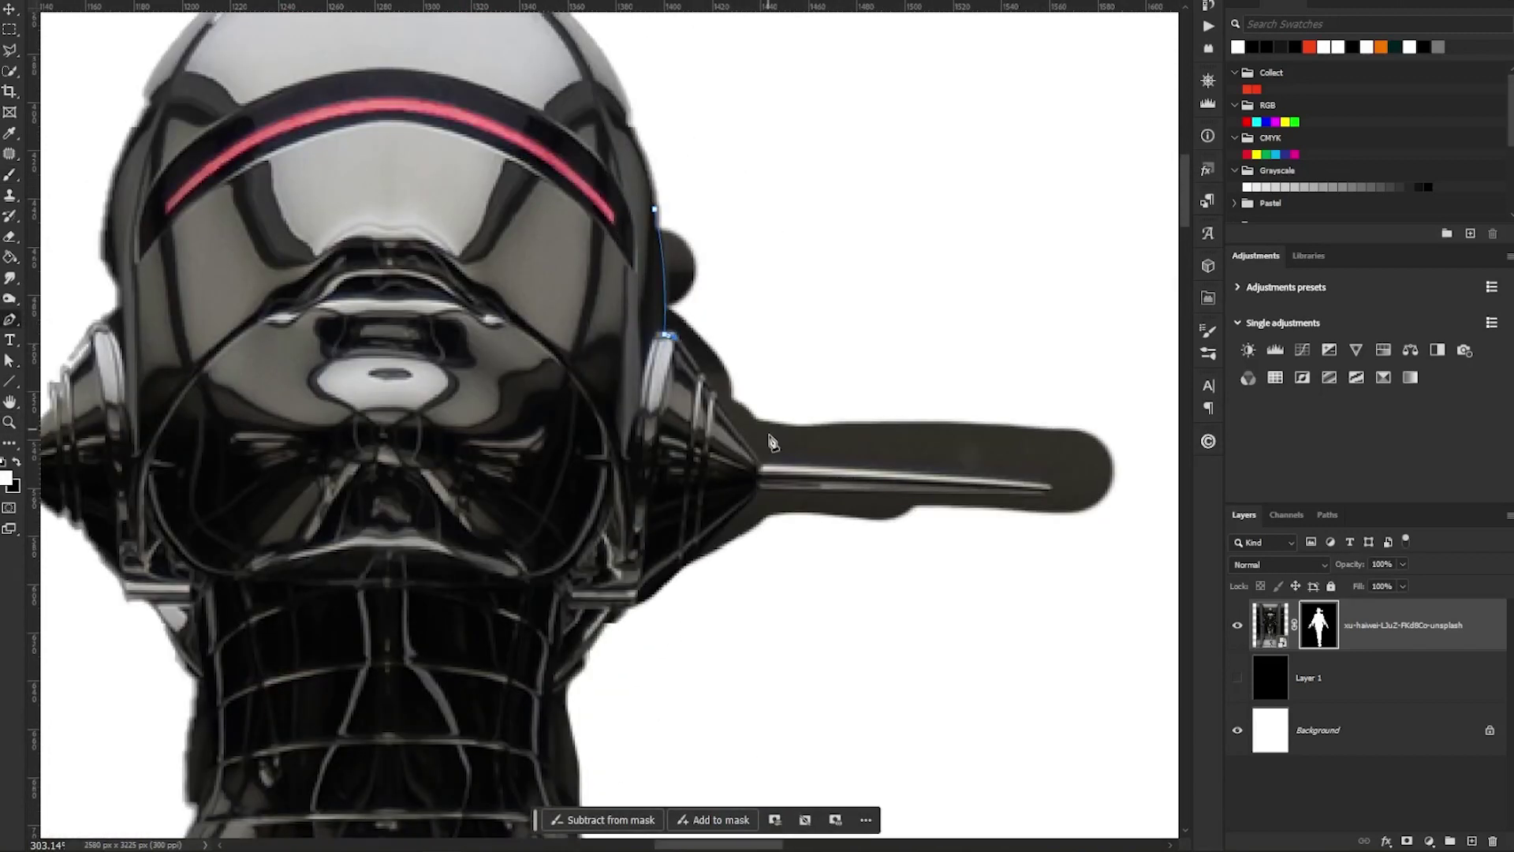
pyautogui.click(642, 602)
pyautogui.click(1017, 669)
pyautogui.click(1145, 535)
pyautogui.click(1133, 420)
pyautogui.click(882, 220)
pyautogui.press('Return')
# Reveal the left side of the head with its antenna, and mask out the excess using a Pen path selection
pyautogui.moveTo(517, 541)
pyautogui.mouseDown()
pyautogui.moveTo(509, 295)
pyautogui.moveTo(527, 162)
pyautogui.mouseUp()
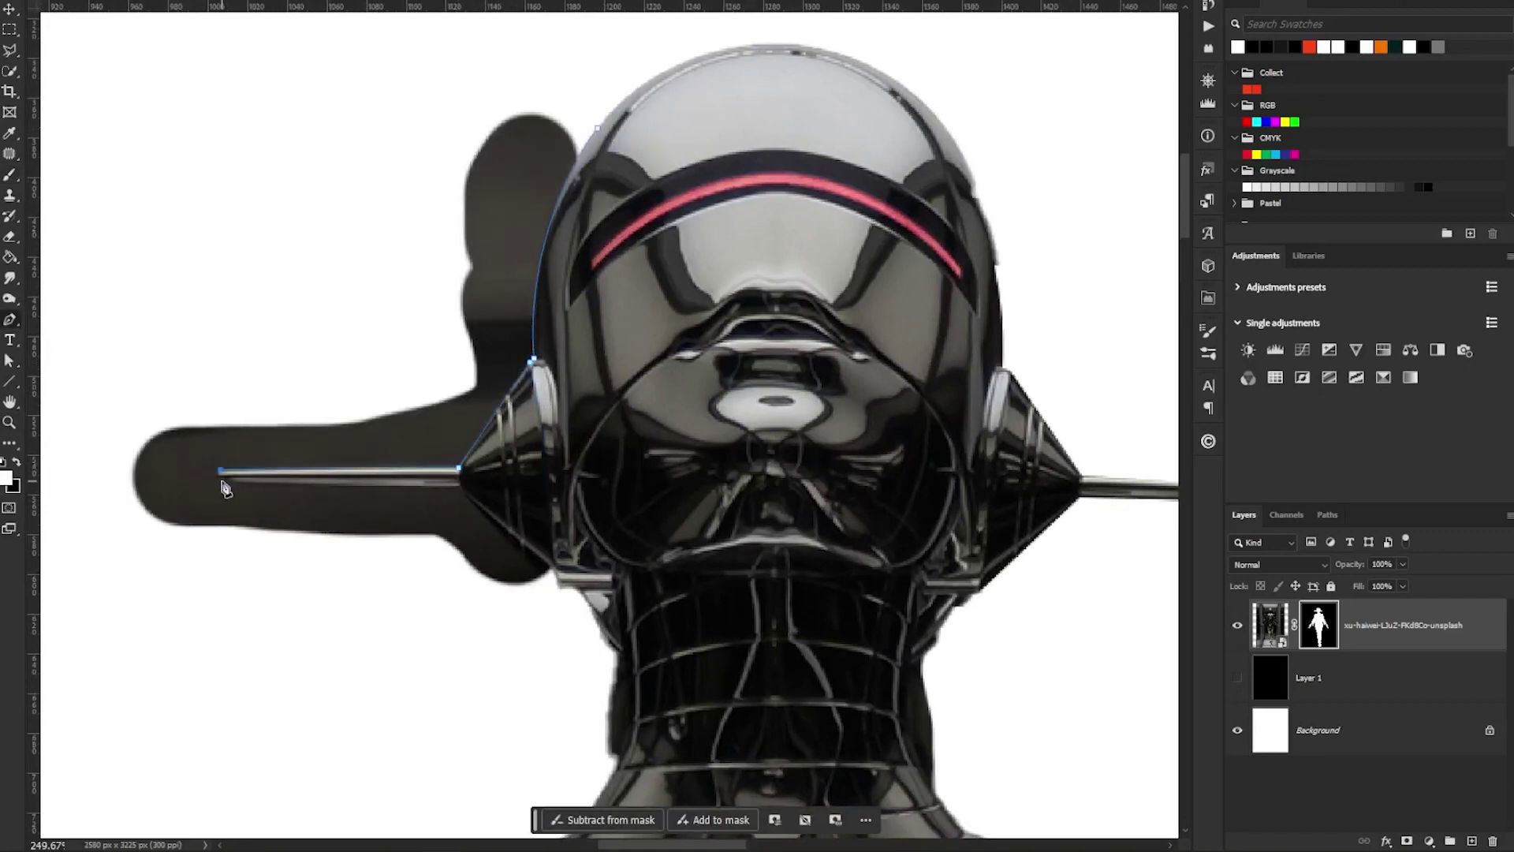
pyautogui.hotkey('ctrl', 'Return')
pyautogui.press('b')
pyautogui.press('x')
pyautogui.moveTo(394, 422); pyautogui.dragTo(447, 610)
pyautogui.hotkey('ctrl', 'd')
# Refine the robot's cut-out edges by alternately hiding and revealing areas on the layer mask with the brush
pyautogui.moveTo(730, 573)
pyautogui.mouseDown()
pyautogui.moveTo(652, 604)
pyautogui.moveTo(788, 604)
pyautogui.mouseUp()
pyautogui.moveTo(907, 367); pyautogui.dragTo(833, 348)
pyautogui.moveTo(995, 759); pyautogui.dragTo(814, 324)
pyautogui.moveTo(852, 551); pyautogui.dragTo(609, 237)
pyautogui.press('x')
pyautogui.moveTo(608, 234)
pyautogui.mouseDown()
pyautogui.moveTo(544, 122)
pyautogui.moveTo(642, 502)
pyautogui.mouseUp()
pyautogui.moveTo(773, 719); pyautogui.dragTo(568, 366)
# Outline another rough edge of the robot with a Pen path, convert it to a selection and brush the mask inside it
pyautogui.press('p')
pyautogui.moveTo(794, 799); pyautogui.dragTo(761, 574)
pyautogui.click(798, 617)
pyautogui.click(896, 625)
pyautogui.click(963, 399)
pyautogui.click(659, 84)
pyautogui.hotkey('ctrl', 'Return')
pyautogui.press('b')
pyautogui.moveTo(599, 158); pyautogui.dragTo(799, 551)
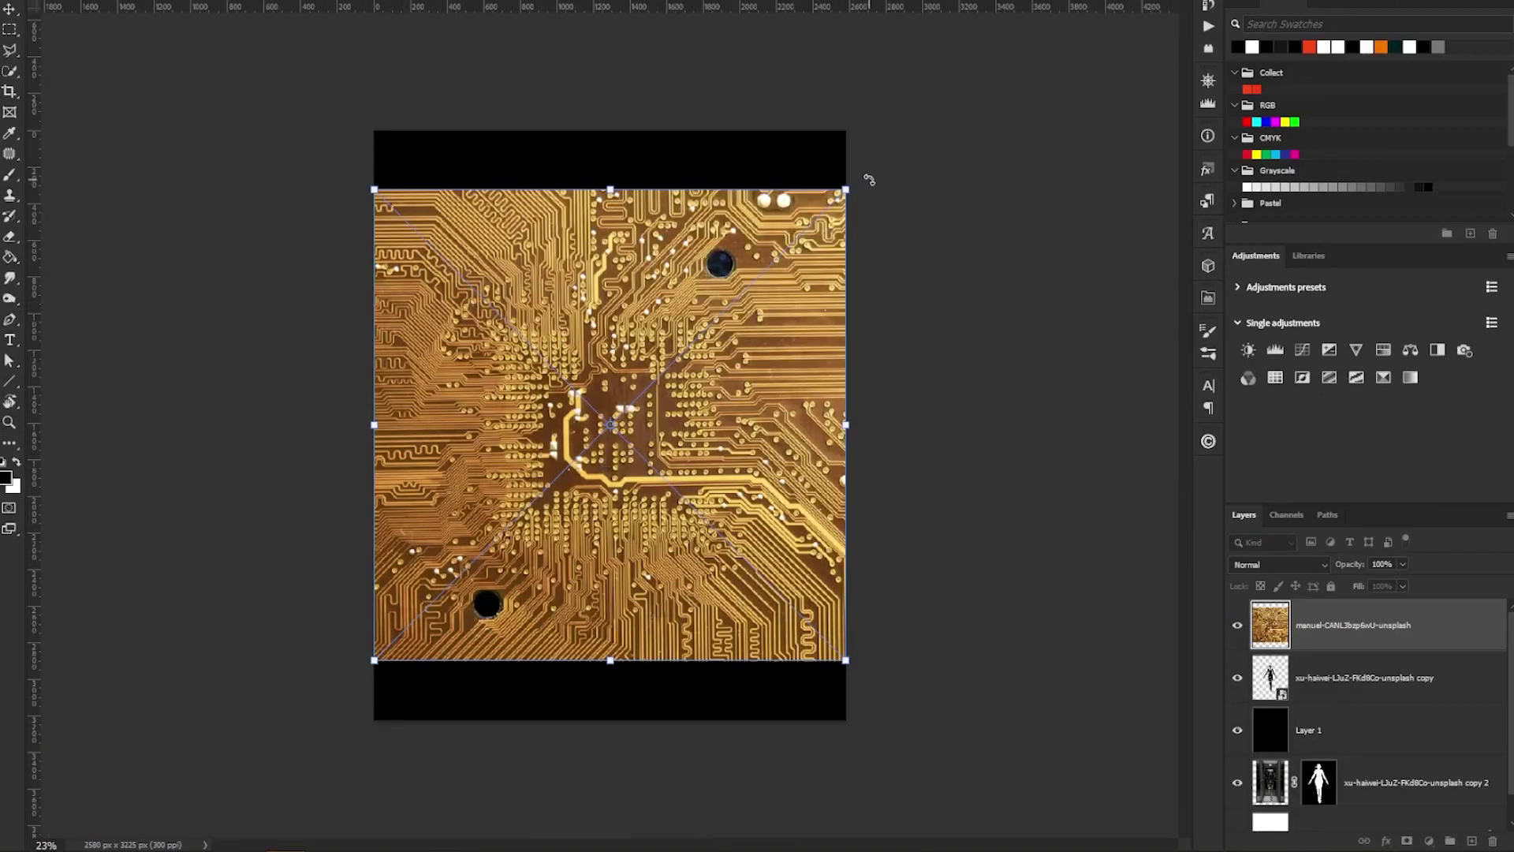
# Rotate the circuit board image 90° clockwise, scale it down around its centre and move its layer beneath the robot
pyautogui.moveTo(869, 180); pyautogui.dragTo(854, 670)
pyautogui.moveTo(847, 190); pyautogui.dragTo(754, 394)
pyautogui.press('Return')
pyautogui.moveTo(1341, 625); pyautogui.dragTo(1341, 698)
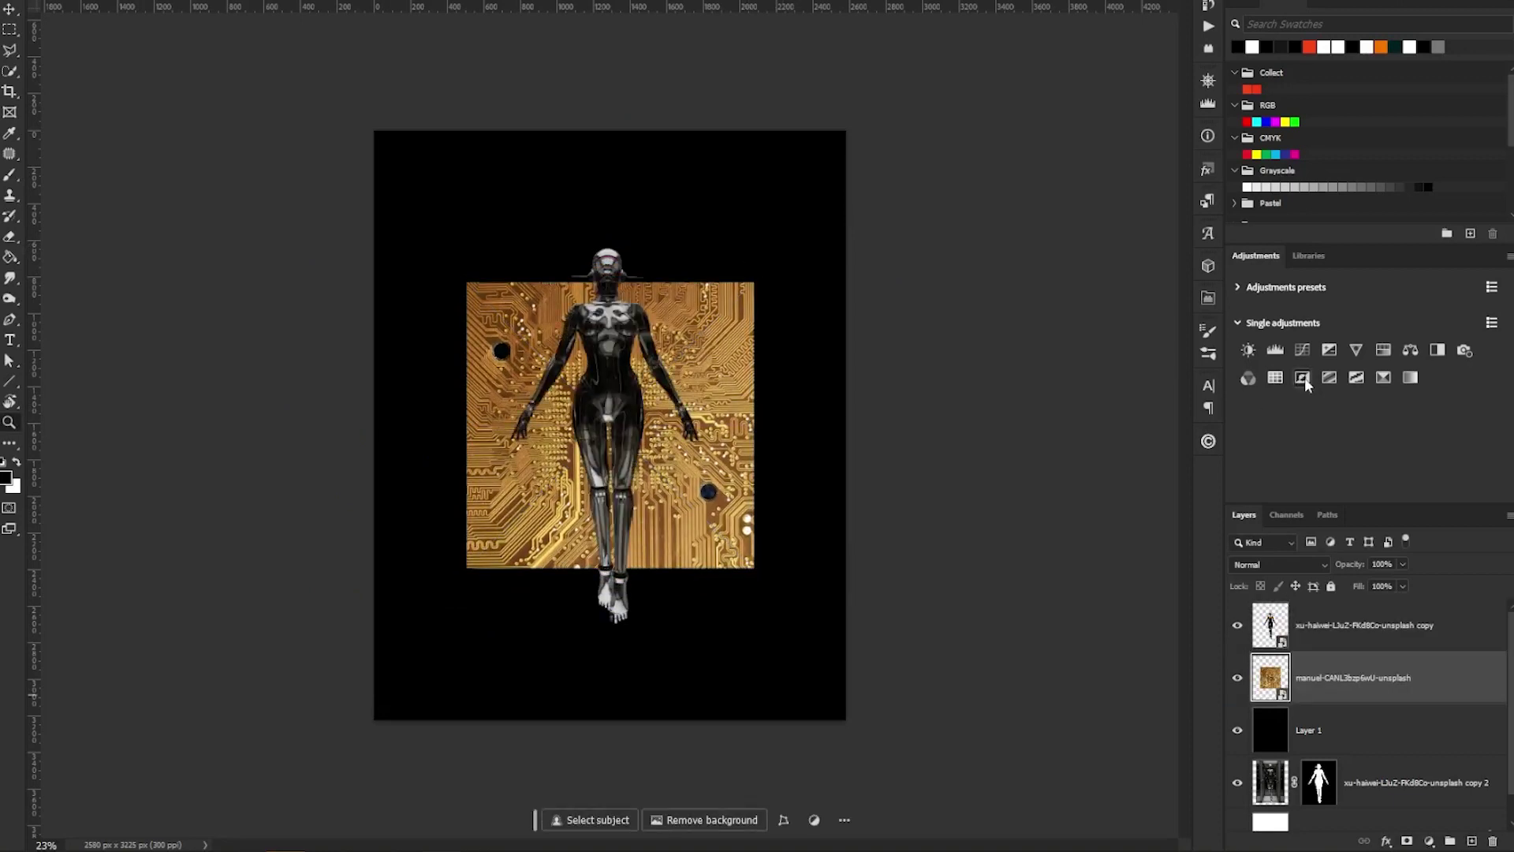
# Desaturate the circuit board with a clipped Black & White adjustment and raise its contrast with a clipped Levels adjustment
pyautogui.click(1303, 378)
pyautogui.click(1275, 349)
pyautogui.moveTo(992, 459); pyautogui.dragTo(1051, 459)
pyautogui.moveTo(1171, 459); pyautogui.dragTo(1105, 459)
pyautogui.click(1164, 291)
# Draw a circle centred over the circuit board and use it to mask the board to a circular shape
pyautogui.click(1353, 782)
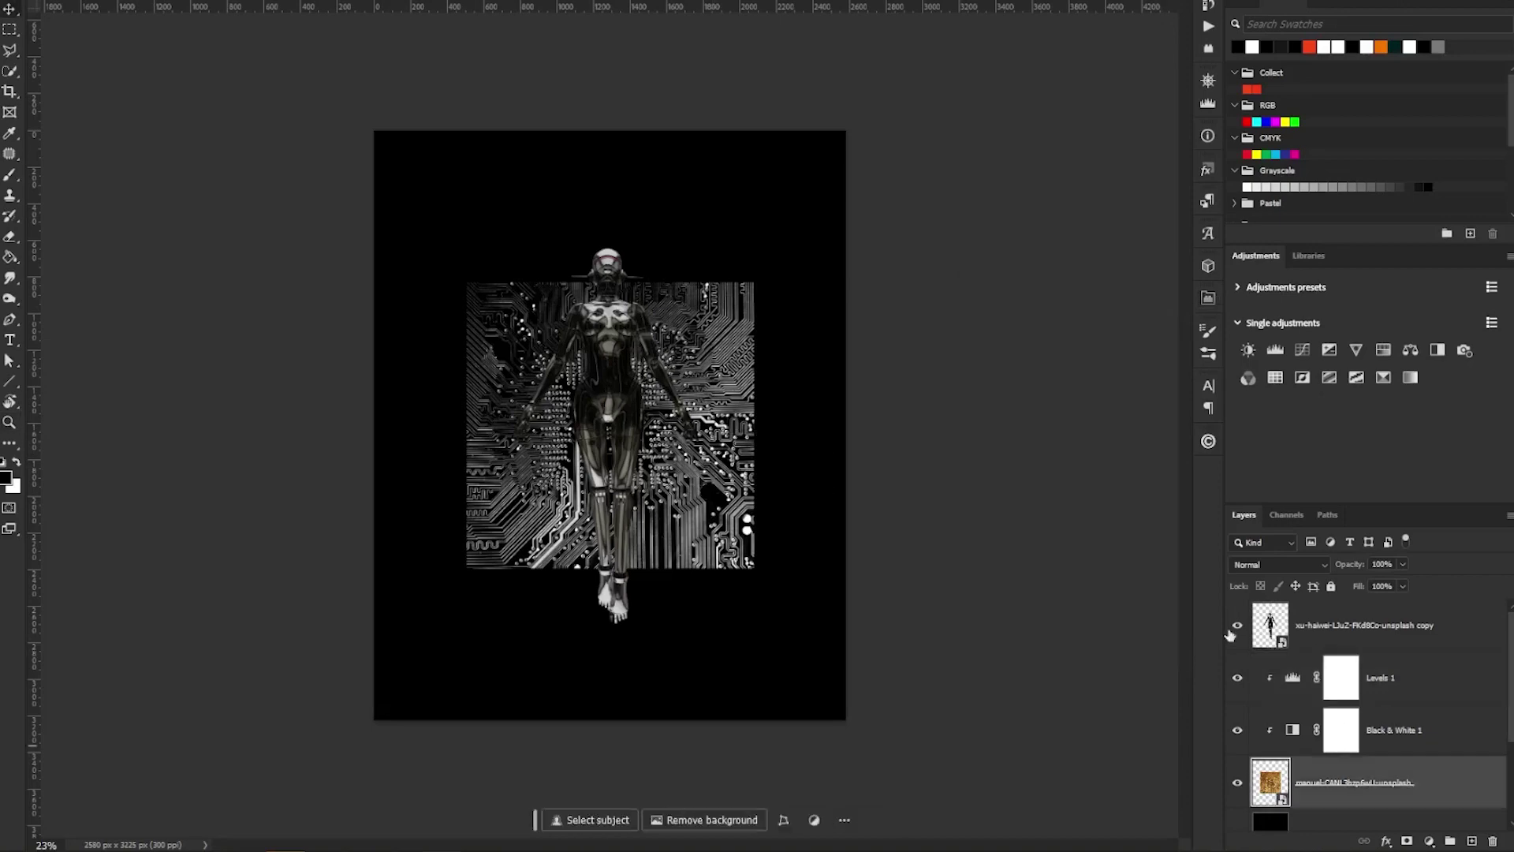
pyautogui.keyDown('ctrl'); pyautogui.click(1270, 625); pyautogui.keyUp('ctrl')
pyautogui.hotkey('ctrl', 'd')
pyautogui.moveTo(619, 348); pyautogui.dragTo(682, 351)
pyautogui.hotkey('ctrl', '0')
pyautogui.hotkey('alt', '[')
pyautogui.hotkey('shift', 'u')
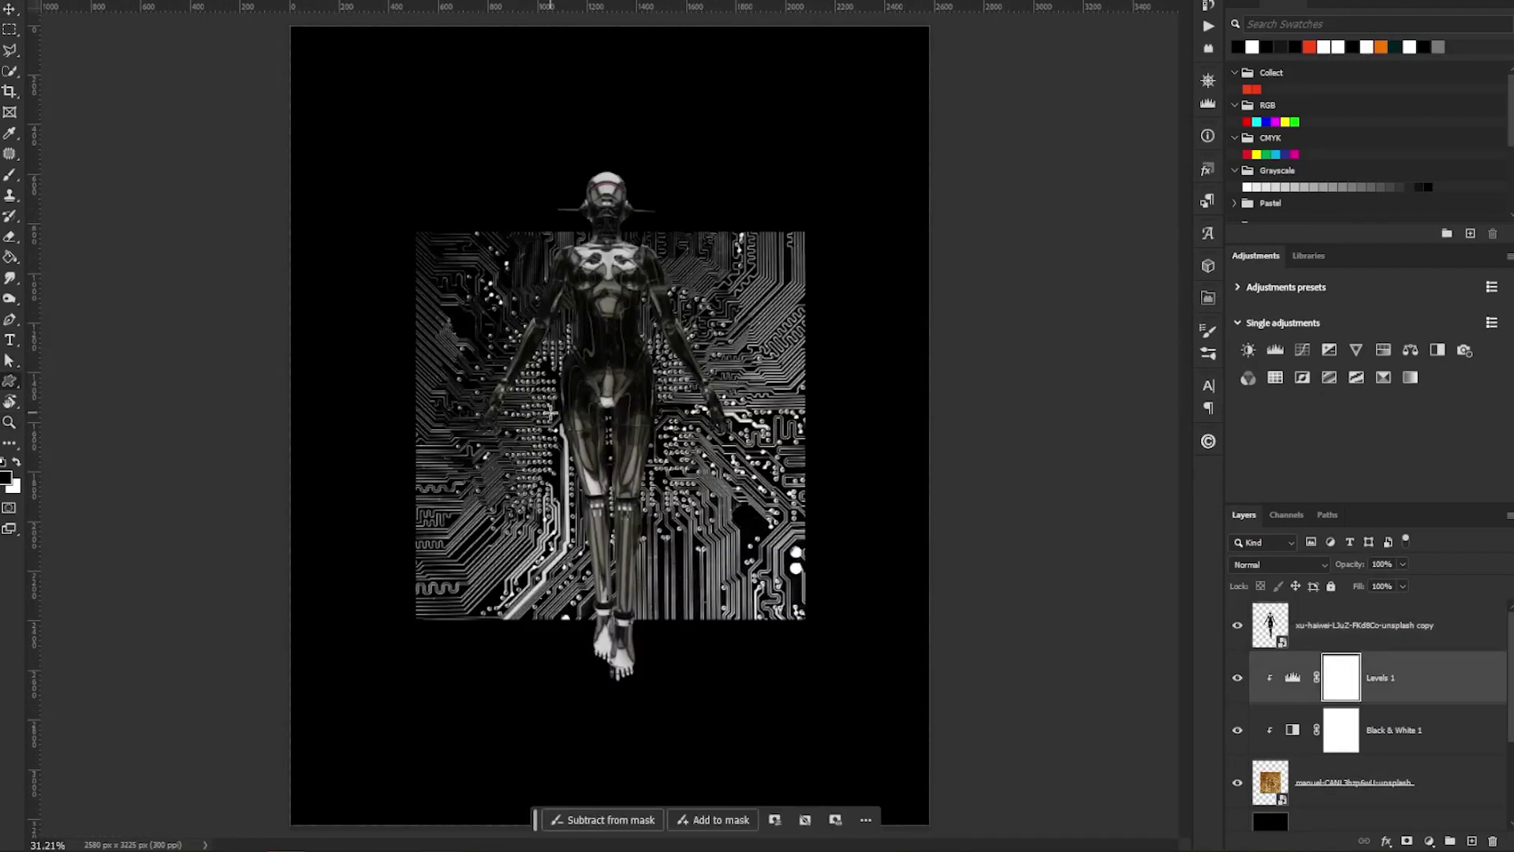
pyautogui.moveTo(611, 401); pyautogui.dragTo(732, 279)
pyautogui.hotkey('ctrl', 'a')
pyautogui.hotkey('ctrl', 'd')
pyautogui.hotkey('ctrl', 't')
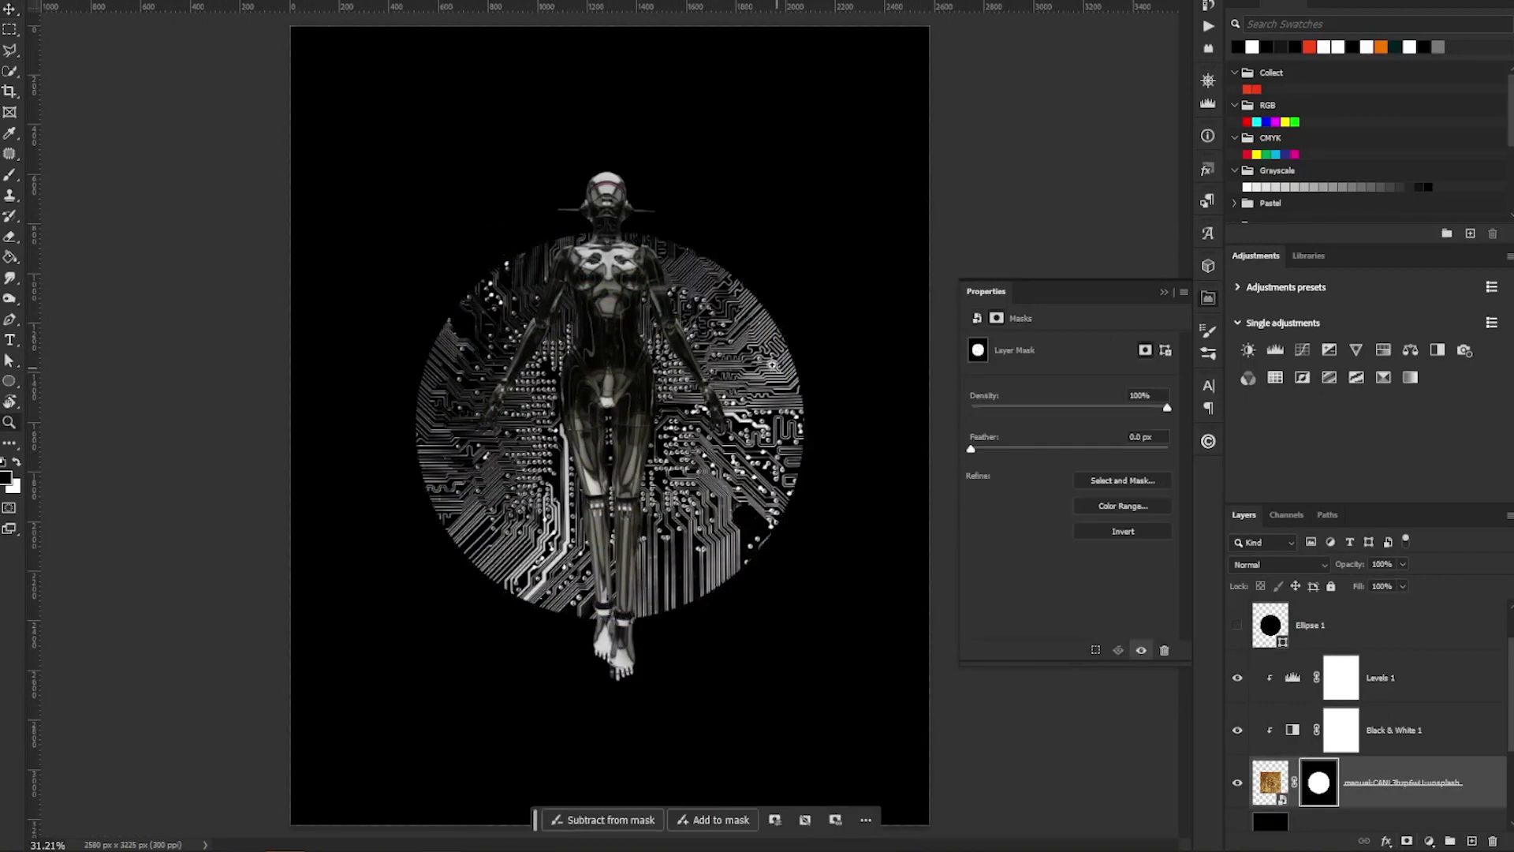
# Free-transform the circuit board image within its circular mask
pyautogui.scroll(5, 610, 426)
pyautogui.scroll(-8, 609, 426)
pyautogui.click(1270, 782)
pyautogui.hotkey('ctrl', 't')
pyautogui.moveTo(710, 524); pyautogui.dragTo(745, 513)
pyautogui.press('Return')
pyautogui.moveTo(632, 405); pyautogui.dragTo(712, 434)
pyautogui.moveTo(777, 466); pyautogui.dragTo(777, 448)
pyautogui.moveTo(663, 315); pyautogui.dragTo(843, 355)
# Readjust the input levels of the circuit board's Levels adjustment
pyautogui.click(1293, 677)
pyautogui.moveTo(834, 434); pyautogui.dragTo(1119, 459)
pyautogui.hotkey('ctrl', '0')
pyautogui.hotkey('ctrl', '-')
# Add a Levels adjustment clipped to the robot with the black input at 17 and the white input at 200
pyautogui.hotkey('alt', ']')
pyautogui.click(1275, 349)
pyautogui.click(1070, 650)
pyautogui.moveTo(993, 459); pyautogui.dragTo(1004, 458)
pyautogui.moveTo(1171, 459); pyautogui.dragTo(1132, 466)
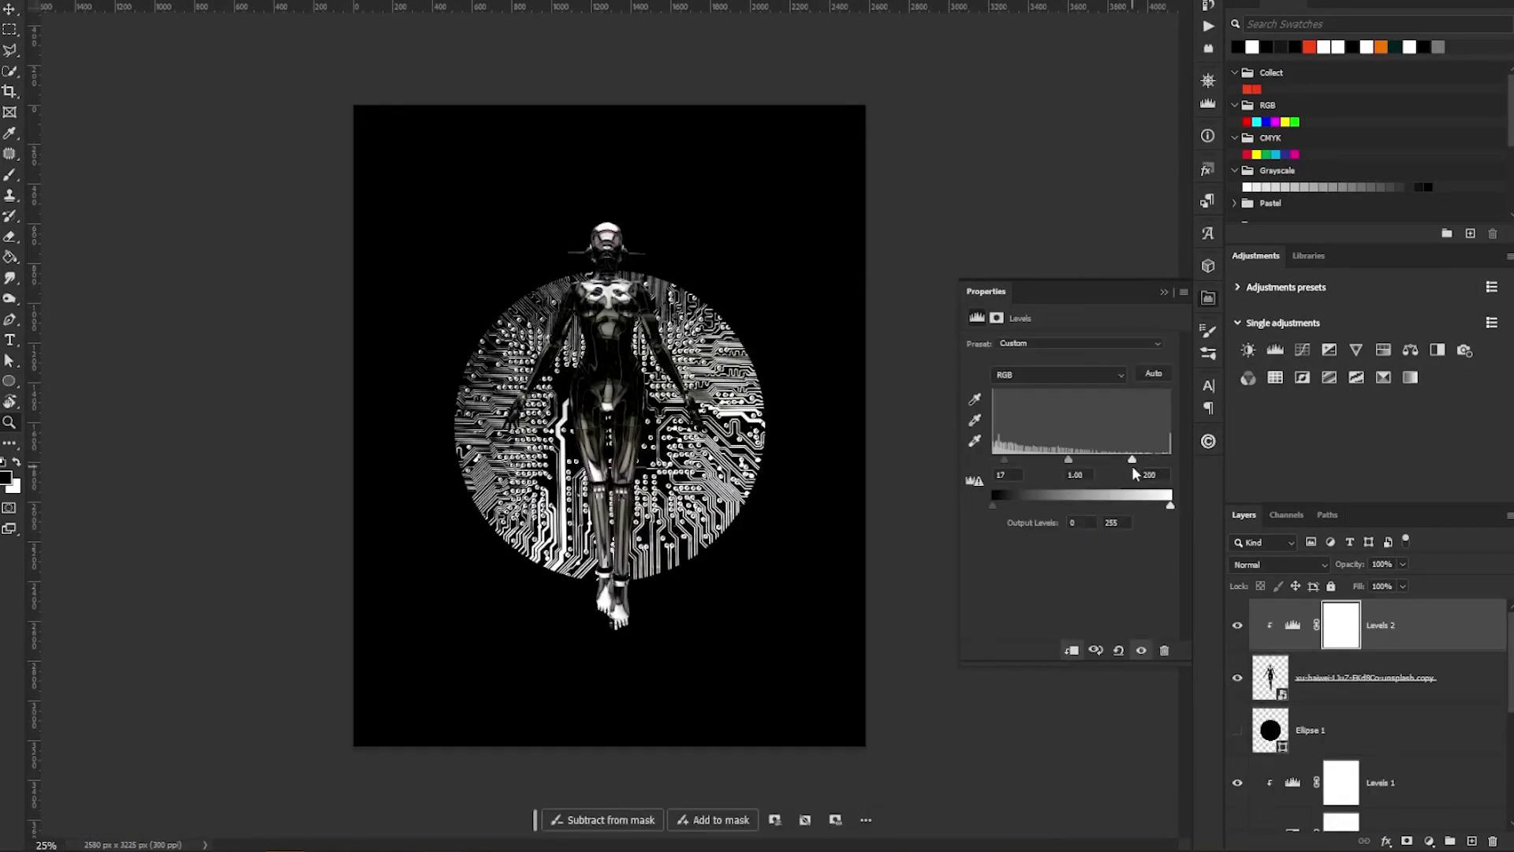
pyautogui.click(1164, 291)
# Add a new layer above the circuit board's Levels adjustment, clip it to the board and fill it with orange
pyautogui.moveTo(608, 266)
pyautogui.mouseDown()
pyautogui.moveTo(714, 267)
pyautogui.moveTo(599, 266)
pyautogui.mouseUp()
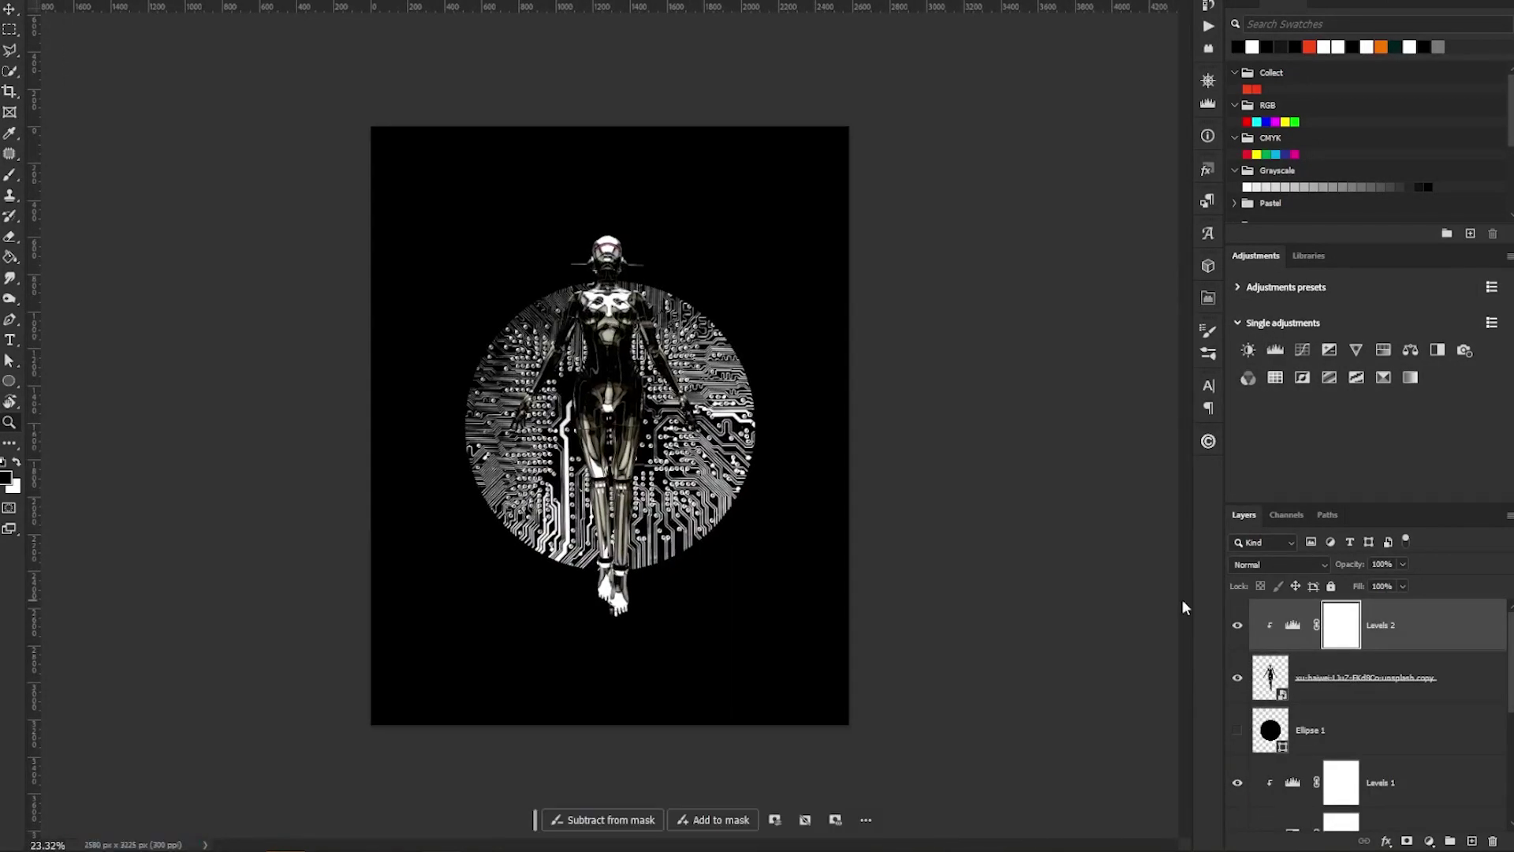
pyautogui.scroll(-2, 1382, 693)
pyautogui.click(1387, 782)
pyautogui.click(1238, 728)
pyautogui.click(1237, 728)
pyautogui.click(1396, 677)
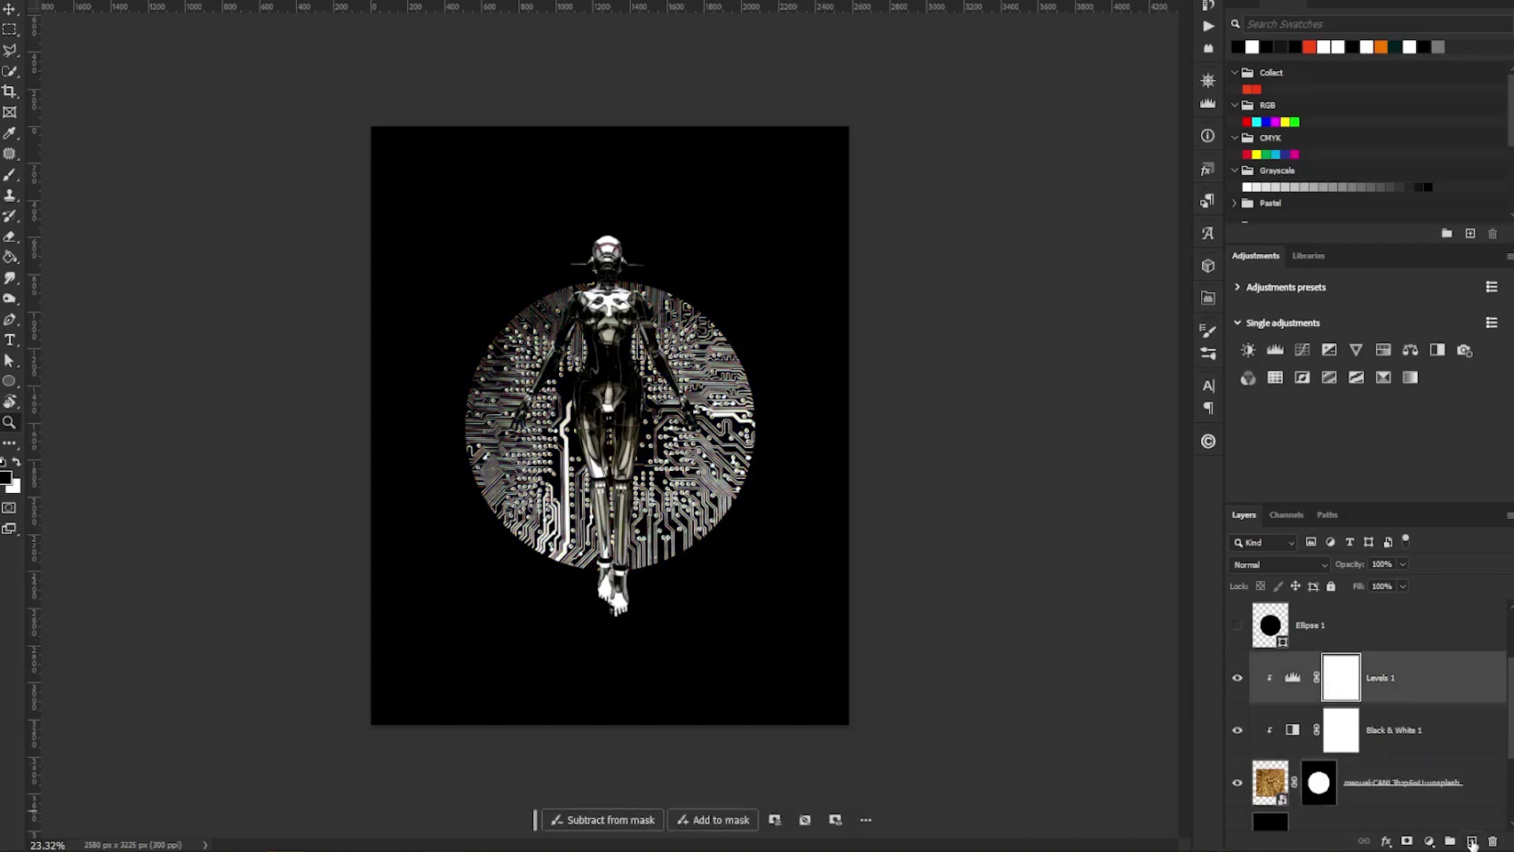
pyautogui.click(1471, 841)
pyautogui.keyDown('alt'); pyautogui.click(1374, 704); pyautogui.keyUp('alt')
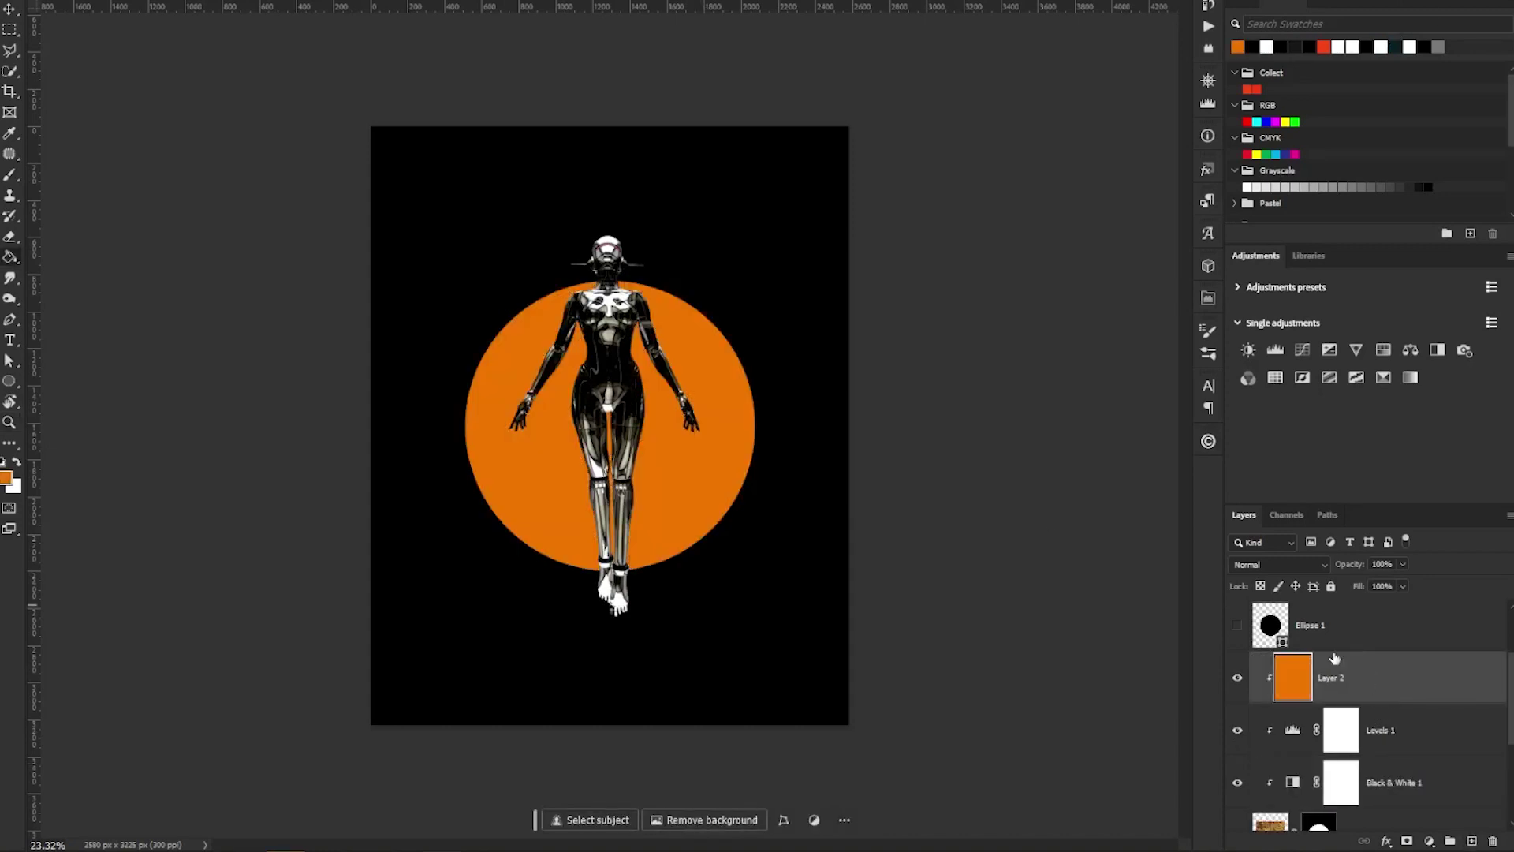
# Set the orange fill layer to Multiply and choose a golden yellow foreground colour
pyautogui.click(1279, 564)
pyautogui.click(1262, 615)
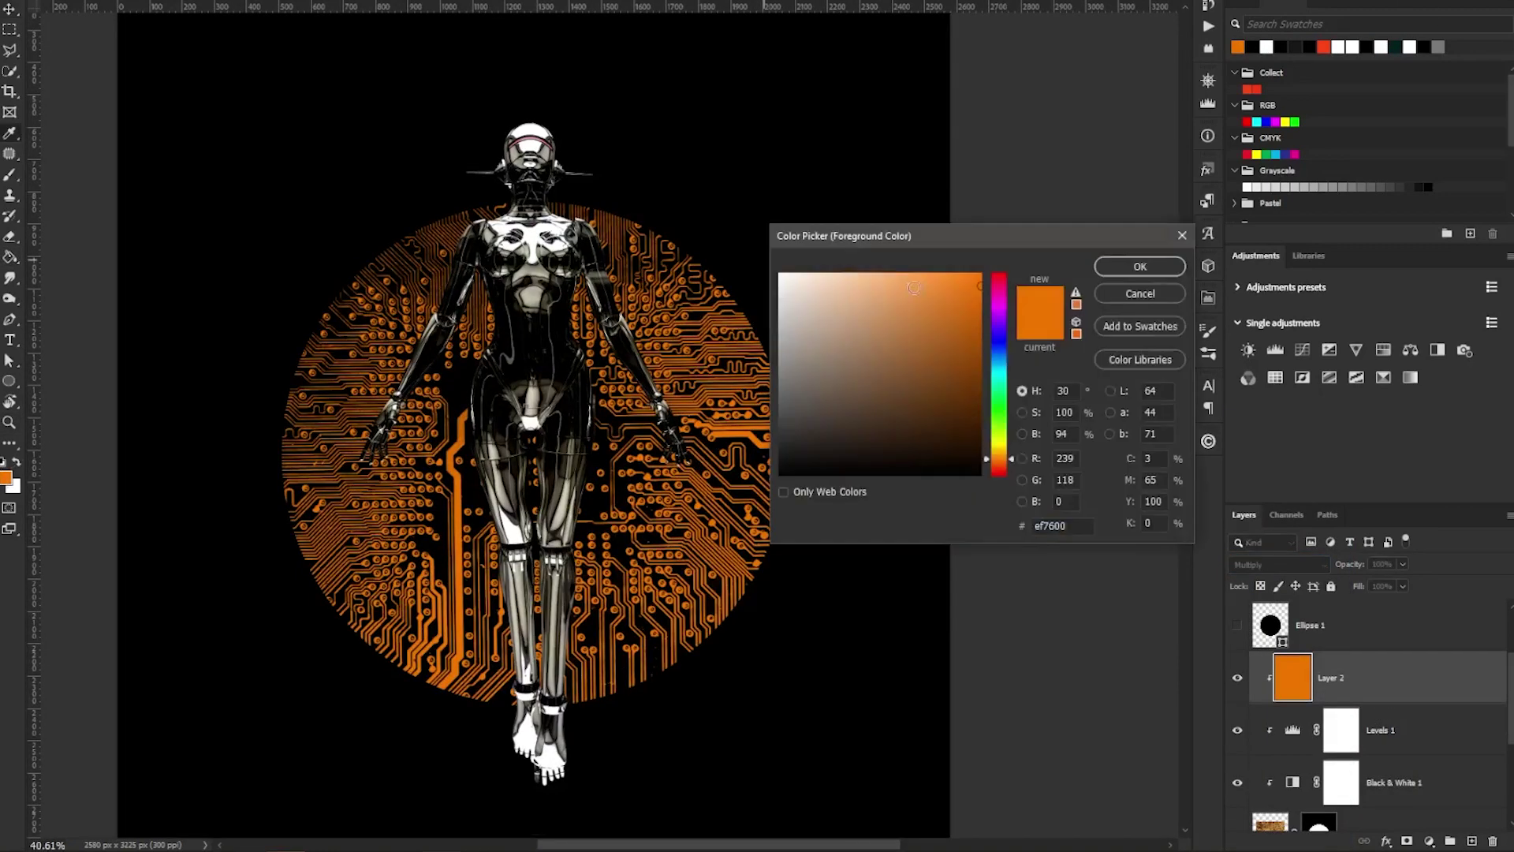
pyautogui.click(1139, 266)
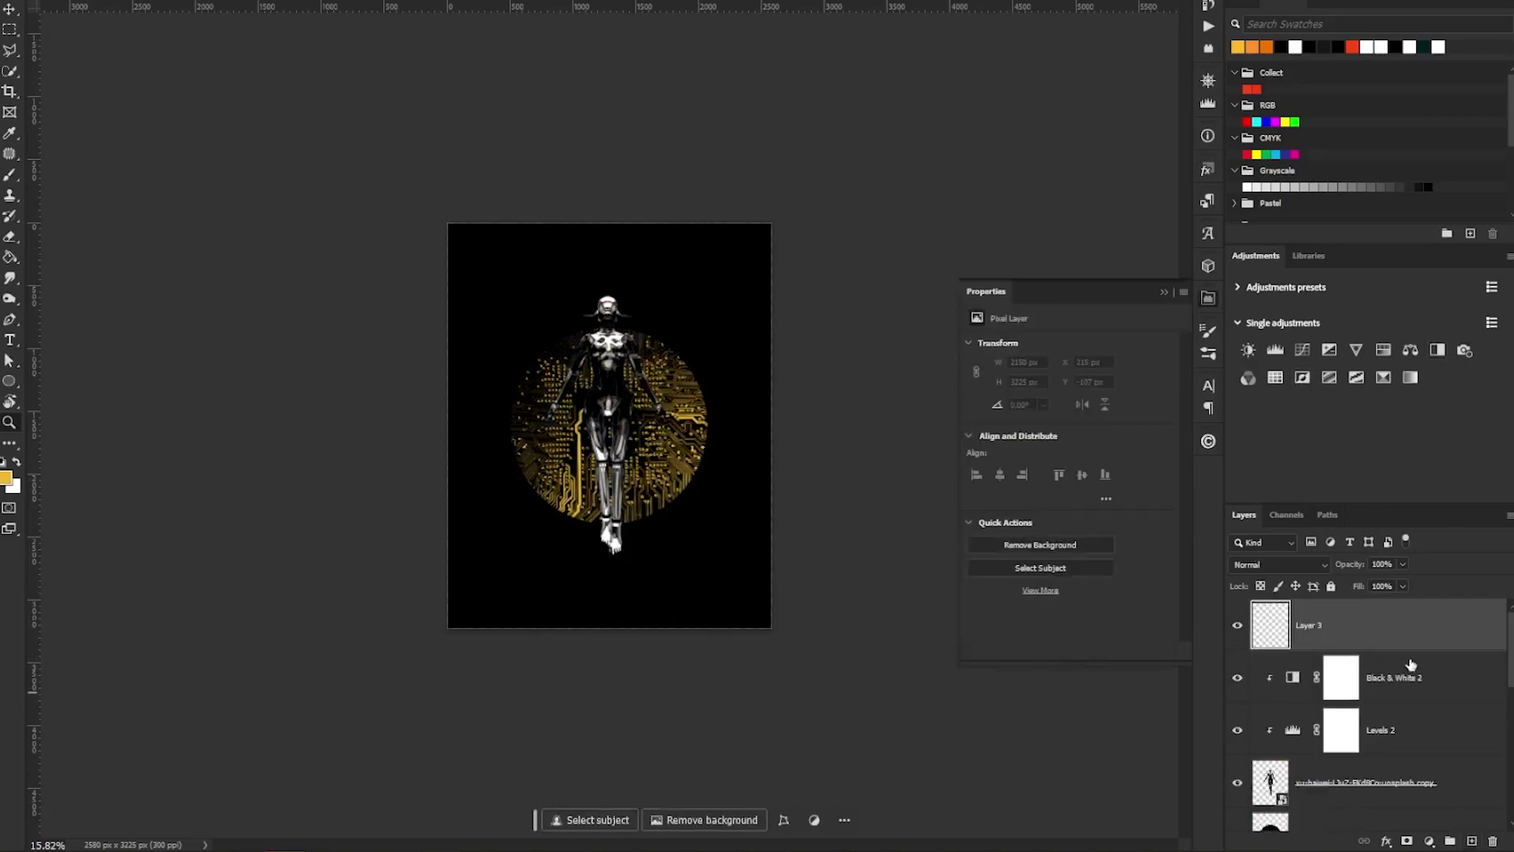
# Fill the layer clipped above the robot with golden yellow and set its blend mode to Multiply
pyautogui.click(1260, 574)
pyautogui.click(1260, 564)
pyautogui.click(1261, 459)
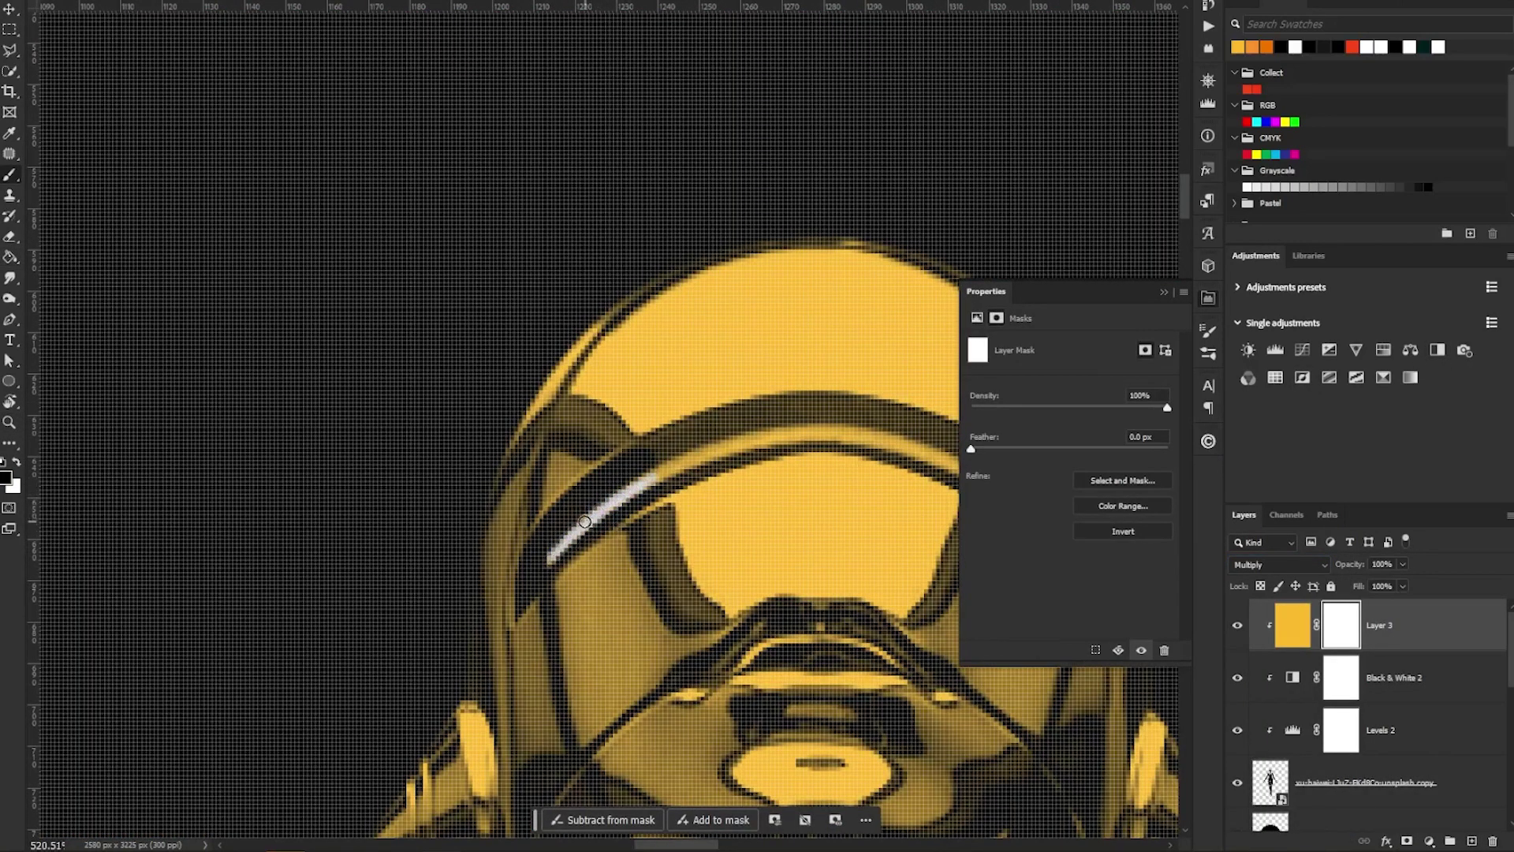
# Paint black along the robot's visor stripe on the yellow layer's mask to remove the tint there
pyautogui.moveTo(798, 437)
pyautogui.mouseDown()
pyautogui.moveTo(892, 442)
pyautogui.moveTo(780, 430)
pyautogui.mouseUp()
pyautogui.keyDown('alt'); pyautogui.rightClick(853, 465); pyautogui.keyUp('alt')
pyautogui.moveTo(781, 432)
pyautogui.mouseDown()
pyautogui.moveTo(852, 463)
pyautogui.moveTo(756, 439)
pyautogui.mouseUp()
pyautogui.moveTo(759, 441); pyautogui.dragTo(854, 522)
pyautogui.press('z')
pyautogui.moveTo(697, 422); pyautogui.dragTo(501, 457)
# Load the yellow layer's mask as a selection and fill the inverse with black on the robot's Black & White mask
pyautogui.keyDown('ctrl'); pyautogui.click(1343, 633); pyautogui.keyUp('ctrl')
pyautogui.click(1340, 676)
pyautogui.hotkey('ctrl', 'shift', 'i')
pyautogui.hotkey('alt', 'BackSpace')
pyautogui.moveTo(599, 227); pyautogui.dragTo(703, 237)
pyautogui.scroll(2, 703, 237)
# Load the Black & White mask as a selection, touch up the visor stripe with the brush and deselect
pyautogui.keyDown('ctrl'); pyautogui.click(1345, 676); pyautogui.keyUp('ctrl')
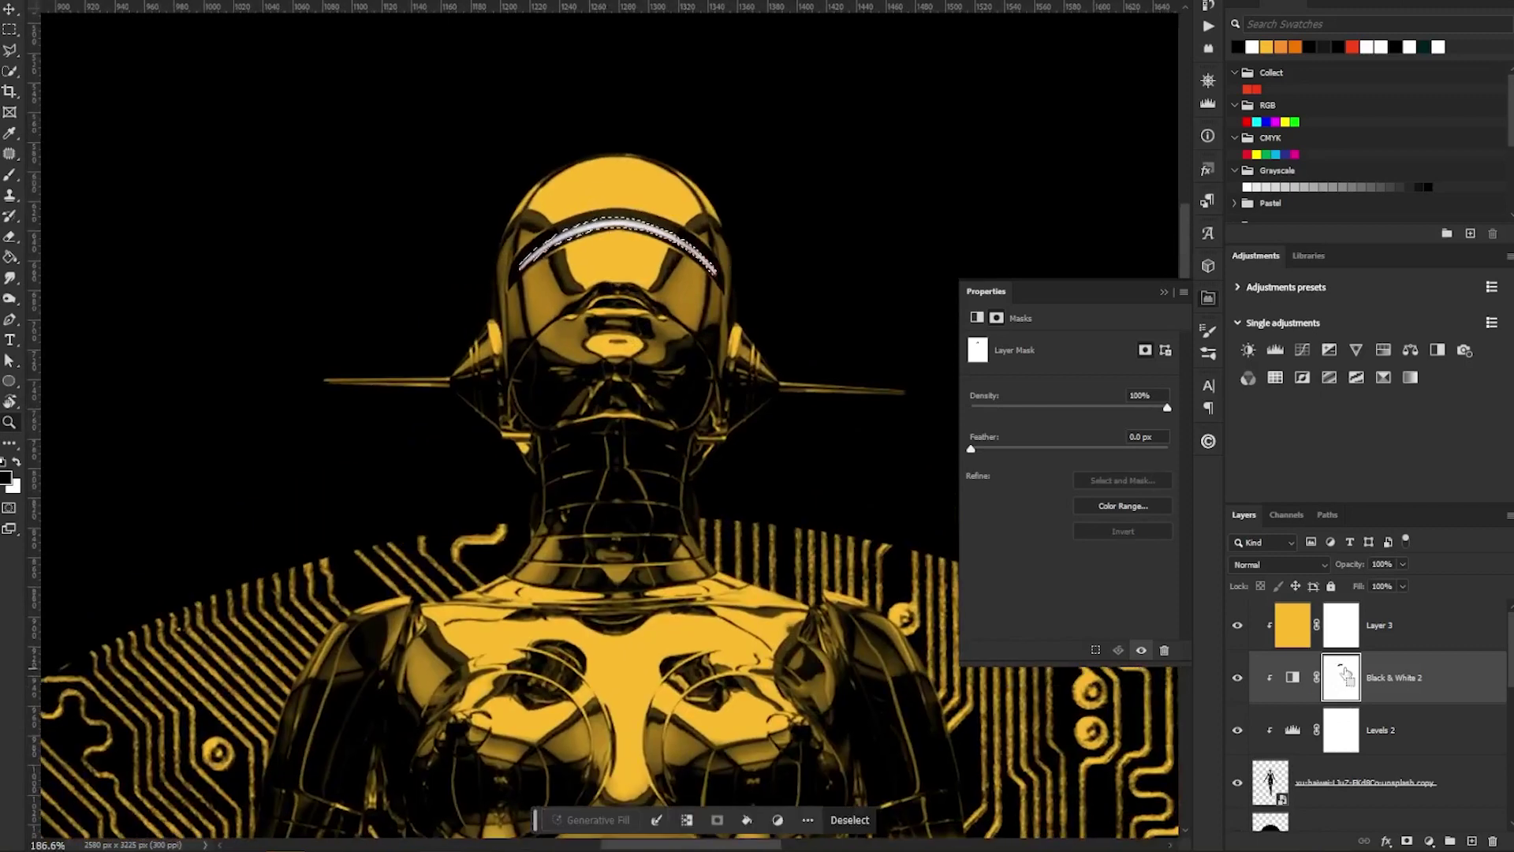
pyautogui.press('b')
pyautogui.click(619, 227)
pyautogui.hotkey('ctrl', 'd')
pyautogui.press('z')
pyautogui.moveTo(720, 327); pyautogui.dragTo(623, 344)
# Add a clipped layer above the robot's yellow fill, fill it with red and change its blend mode
pyautogui.click(1387, 630)
pyautogui.click(1470, 841)
pyautogui.keyDown('alt'); pyautogui.click(1332, 652); pyautogui.keyUp('alt')
pyautogui.keyDown('ctrl'); pyautogui.click(1296, 627); pyautogui.keyUp('ctrl')
pyautogui.click(1247, 121)
pyautogui.hotkey('alt', 'BackSpace')
pyautogui.hotkey('ctrl', 'd')
pyautogui.click(1262, 564)
pyautogui.click(1254, 459)
pyautogui.click(1164, 291)
# Group the circuit board layers and name the group "circle circuit"
pyautogui.moveTo(693, 330); pyautogui.dragTo(601, 332)
pyautogui.scroll(-4, 1352, 686)
pyautogui.click(1351, 683)
pyautogui.keyDown('shift'); pyautogui.click(1341, 780); pyautogui.keyUp('shift')
pyautogui.hotkey('ctrl', 'g')
pyautogui.doubleClick(1299, 662)
pyautogui.write('circle circuit')
pyautogui.press('Return')
pyautogui.scroll(3, 1491, 769)
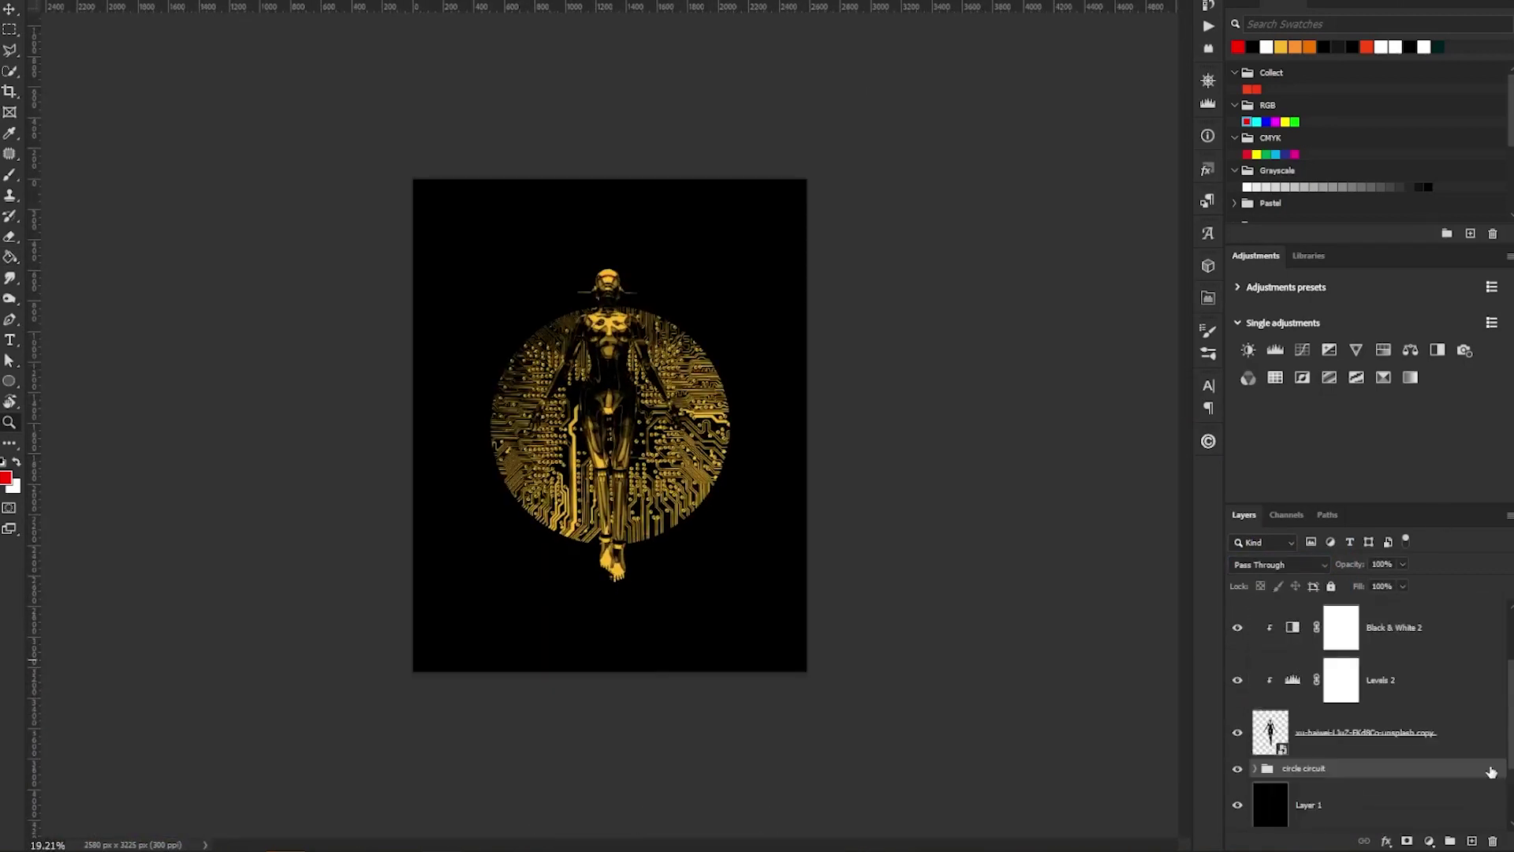
# Group the robot image with its adjustment and fill layers and name the group "Robot"
pyautogui.click(1364, 730)
pyautogui.keyDown('shift'); pyautogui.click(1364, 623); pyautogui.keyUp('shift')
pyautogui.hotkey('ctrl', 'g')
pyautogui.doubleClick(1301, 608)
pyautogui.write('Robot')
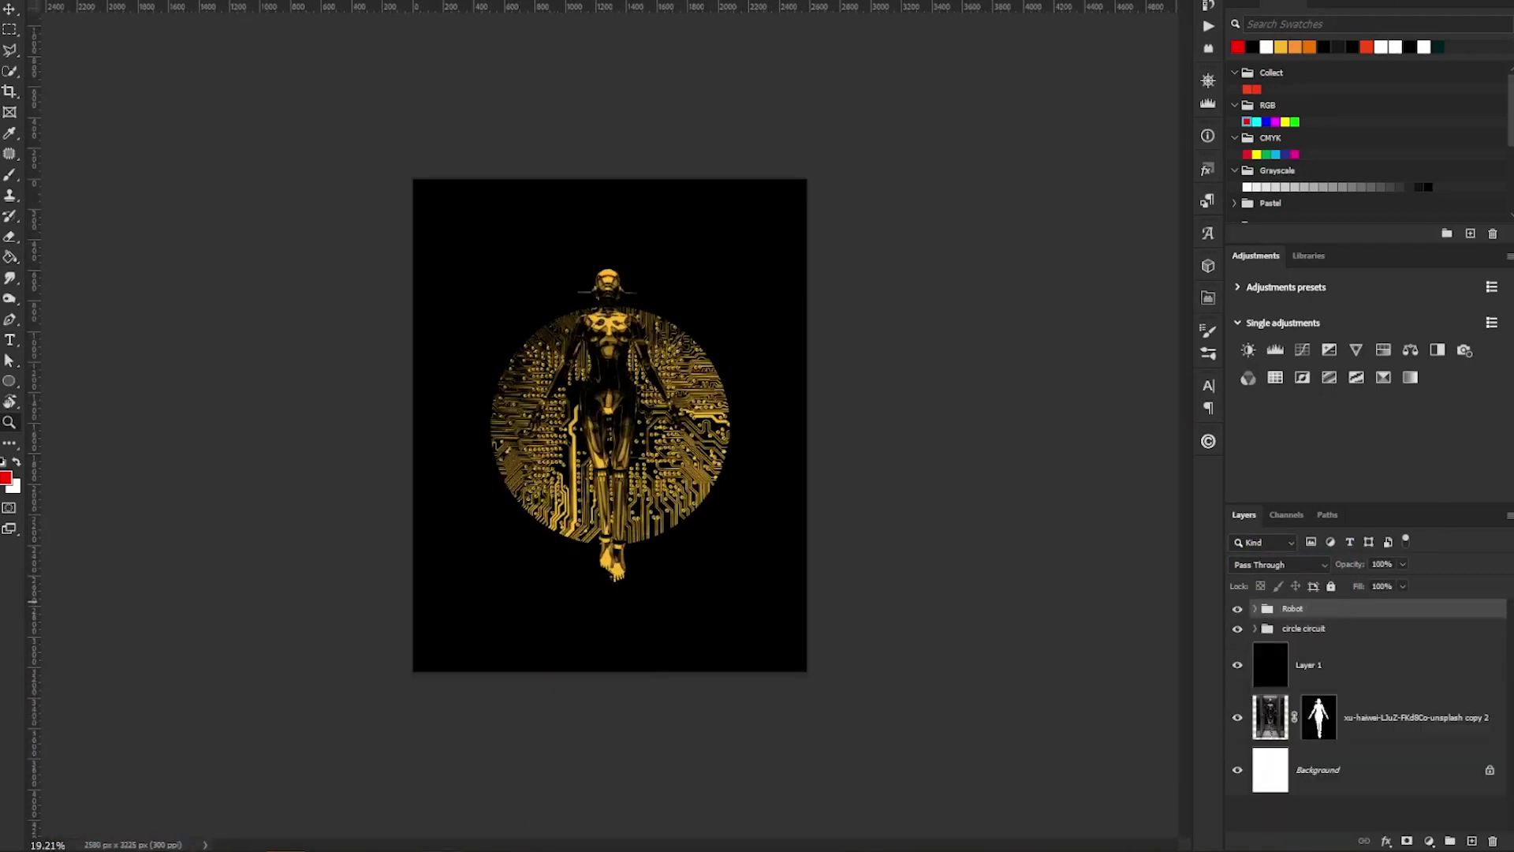
# Hide the circle circuit group and place the 48 graphic inside a new group
pyautogui.click(1237, 628)
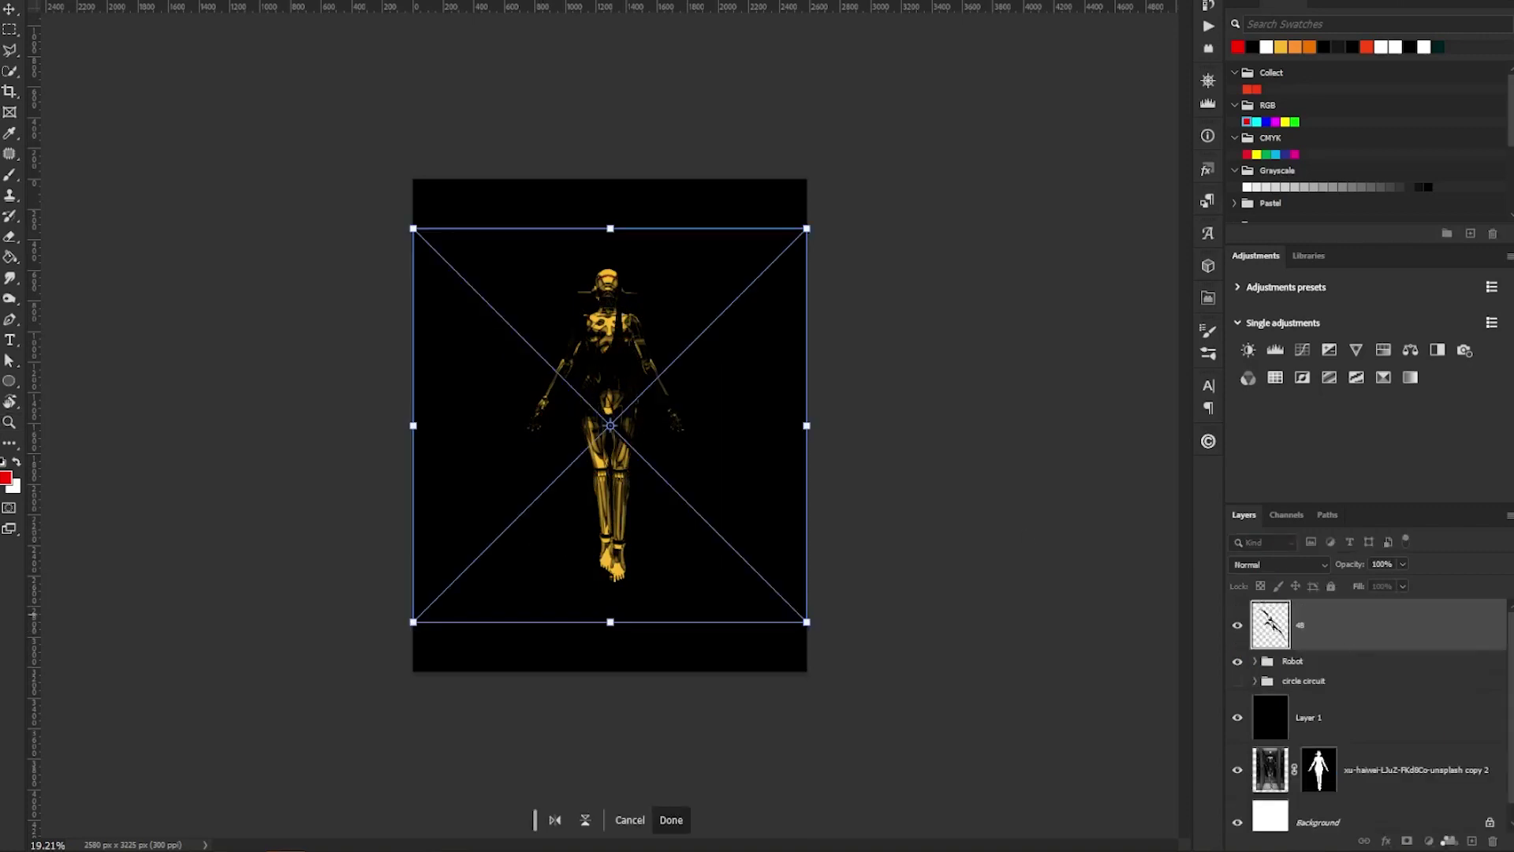
pyautogui.press('Return')
pyautogui.hotkey('ctrl', 'g')
# Clip an Invert adjustment to the graphic's group and move both beneath the Robot group
pyautogui.click(1302, 377)
pyautogui.moveTo(1364, 642); pyautogui.dragTo(1364, 606)
pyautogui.keyDown('alt'); pyautogui.click(1359, 651); pyautogui.keyUp('alt')
pyautogui.keyDown('shift'); pyautogui.click(1372, 696); pyautogui.keyUp('shift')
pyautogui.moveTo(1383, 693); pyautogui.dragTo(1382, 742)
# Scale the 48 graphic down, rotate it by 9.91° and position it beside the robot's arm on the left of the canvas
pyautogui.click(1382, 717)
pyautogui.hotkey('ctrl', 't')
pyautogui.moveTo(806, 227); pyautogui.dragTo(683, 351)
pyautogui.moveTo(622, 424); pyautogui.dragTo(540, 424)
pyautogui.moveTo(649, 330); pyautogui.dragTo(672, 376)
pyautogui.moveTo(559, 426); pyautogui.dragTo(567, 415)
pyautogui.press('Return')
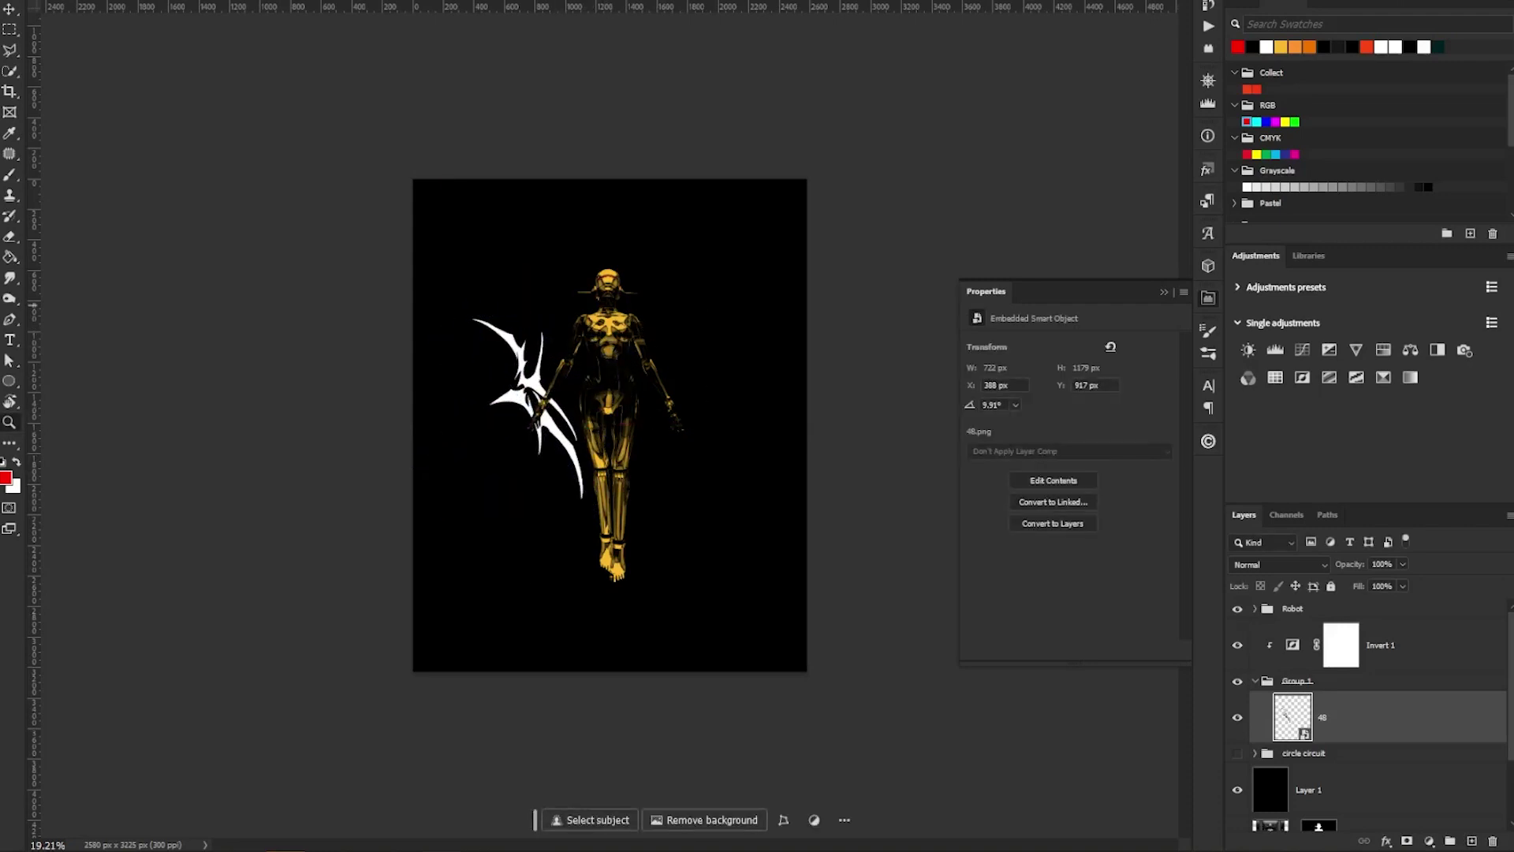
# Scale the second graphic, 4, to about 762 by 534 px and place it over the lower part of the first
pyautogui.moveTo(806, 227); pyautogui.dragTo(670, 365)
pyautogui.moveTo(642, 418); pyautogui.dragTo(539, 433)
pyautogui.press('Return')
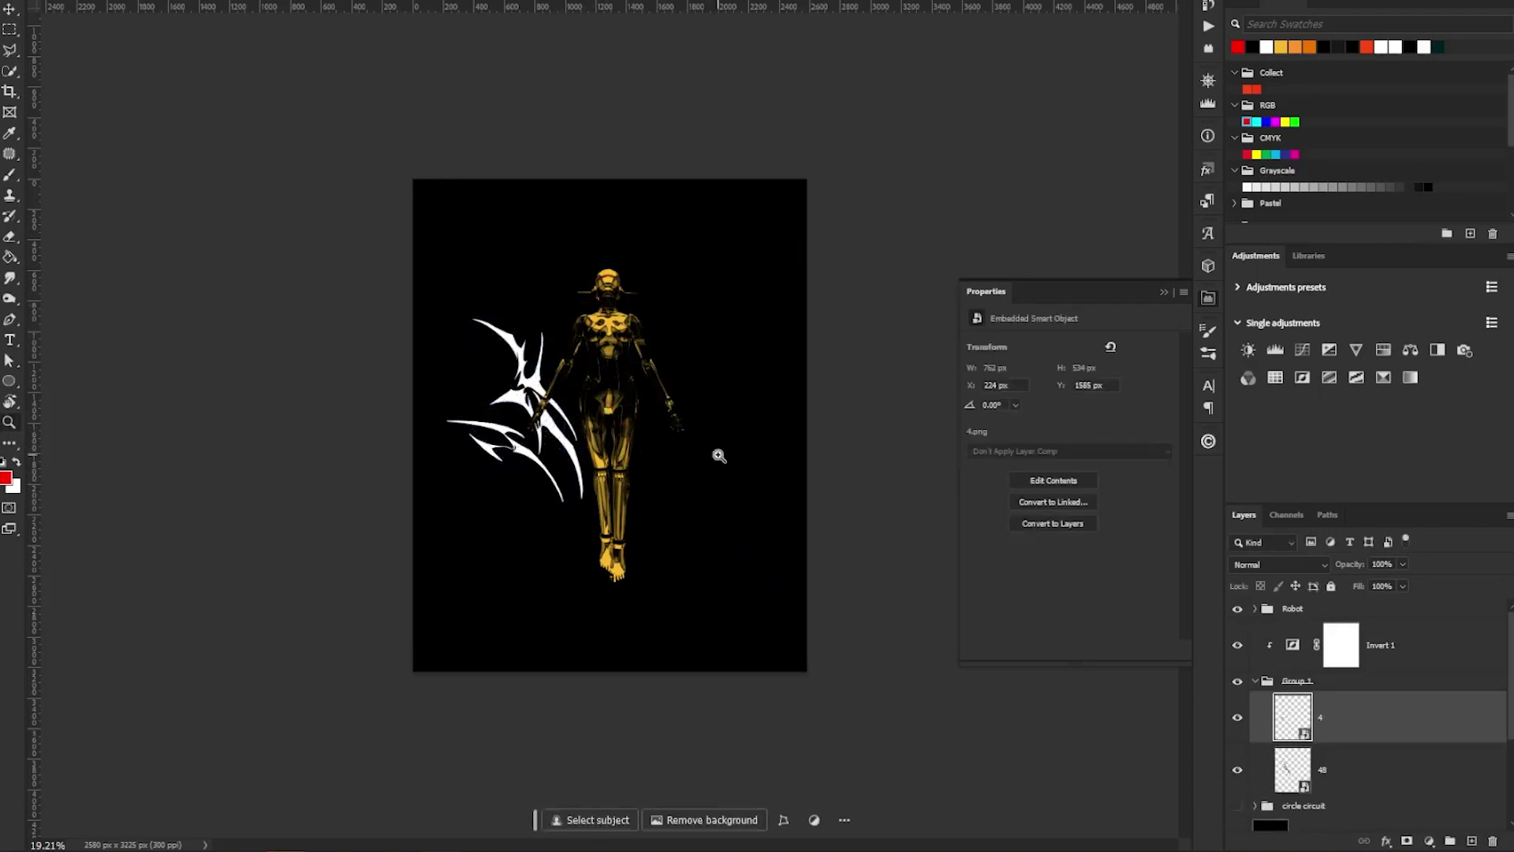
# Try graphic 1 on the upper part of the wing, scaled to about 534 by 641 px and rotated 1.61°
pyautogui.moveTo(789, 256); pyautogui.dragTo(608, 256)
pyautogui.moveTo(565, 292); pyautogui.dragTo(555, 285)
pyautogui.moveTo(641, 303); pyautogui.dragTo(643, 344)
pyautogui.moveTo(556, 293); pyautogui.dragTo(552, 277)
pyautogui.moveTo(645, 284); pyautogui.dragTo(648, 250)
pyautogui.moveTo(579, 296); pyautogui.dragTo(561, 310)
pyautogui.moveTo(587, 252); pyautogui.dragTo(567, 271)
pyautogui.moveTo(560, 295); pyautogui.dragTo(604, 392)
pyautogui.press('Return')
pyautogui.press('z')
# Try nudging graphic 4 against the neighbouring pieces and hide graphic 1
pyautogui.click(1308, 770)
pyautogui.press('v')
pyautogui.moveTo(497, 529); pyautogui.dragTo(545, 529)
pyautogui.moveTo(560, 594); pyautogui.dragTo(570, 534)
pyautogui.press('z')
pyautogui.click(1307, 742)
pyautogui.click(1237, 717)
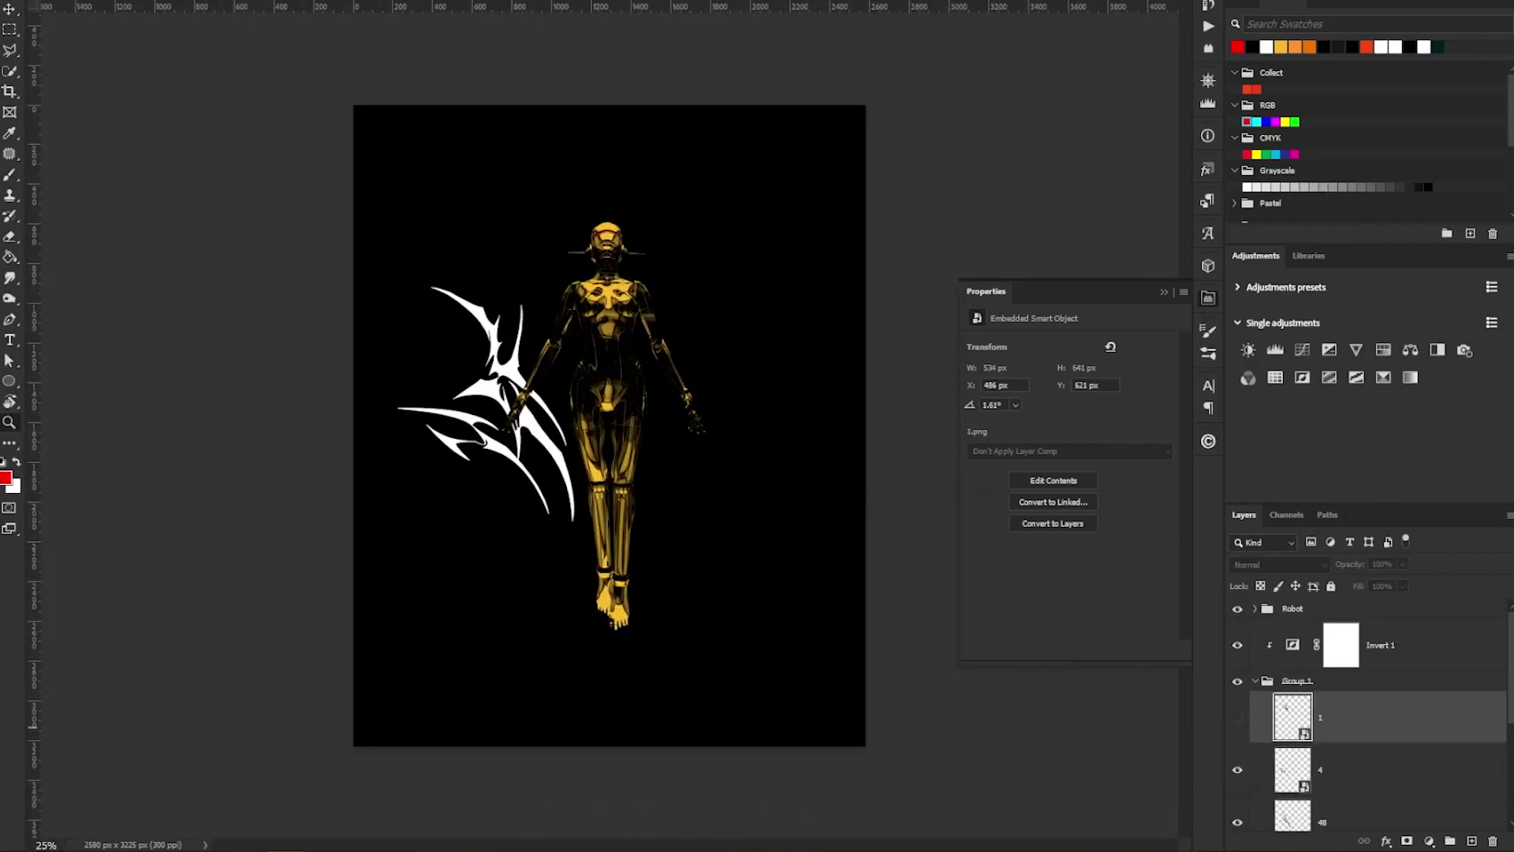
# Place graphic 22 on the upper part of the wing at about 453 px wide, replacing graphic 1
pyautogui.moveTo(865, 174); pyautogui.dragTo(523, 509)
pyautogui.moveTo(480, 583); pyautogui.dragTo(545, 298)
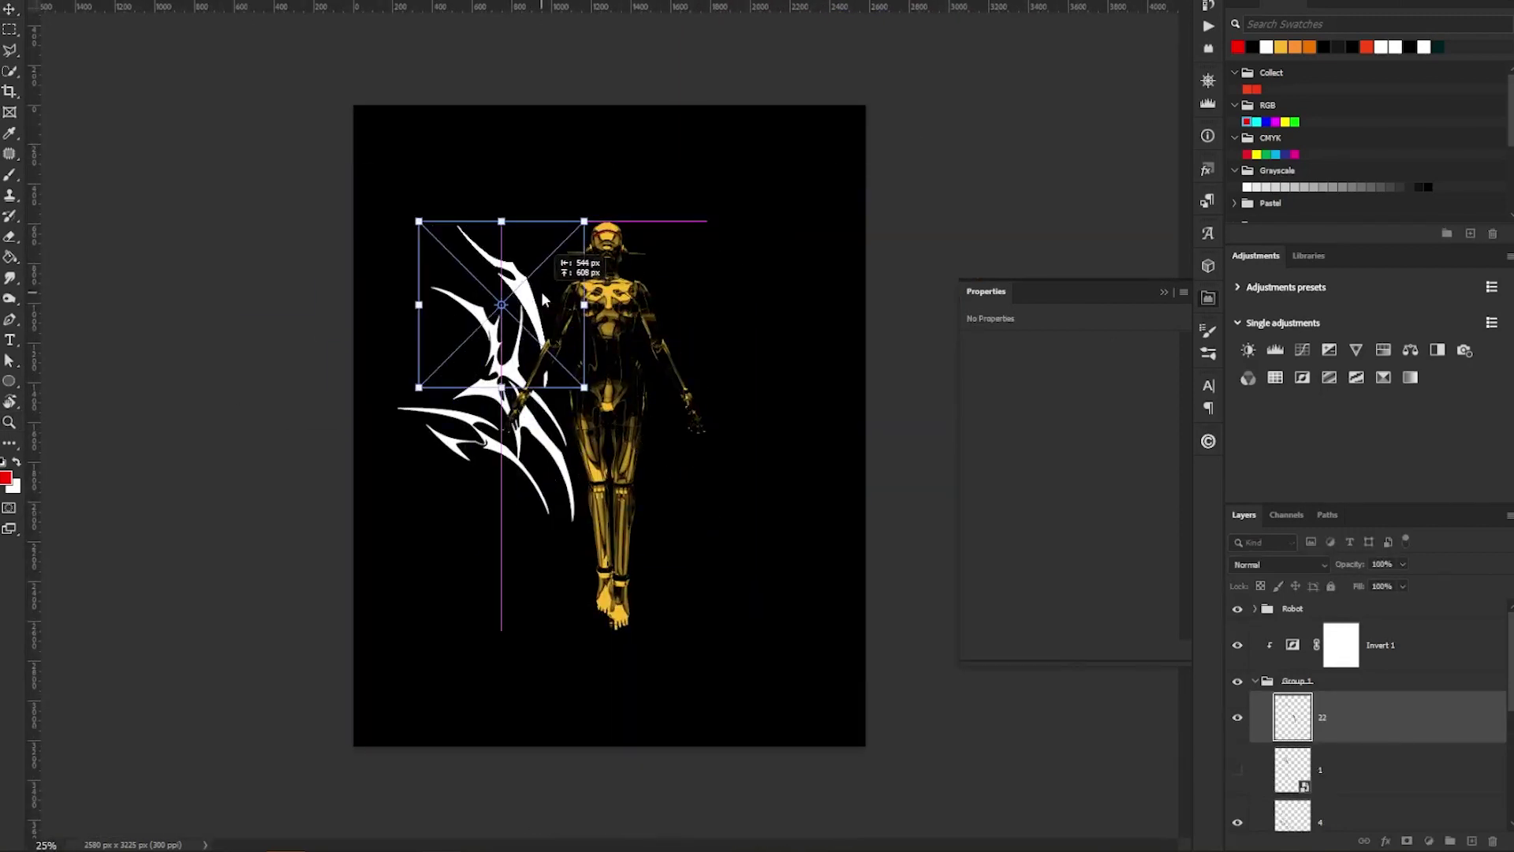
pyautogui.press('Return')
pyautogui.moveTo(1345, 713); pyautogui.dragTo(1345, 777)
pyautogui.click(1238, 717)
pyautogui.press('v')
pyautogui.moveTo(529, 282); pyautogui.dragTo(527, 228)
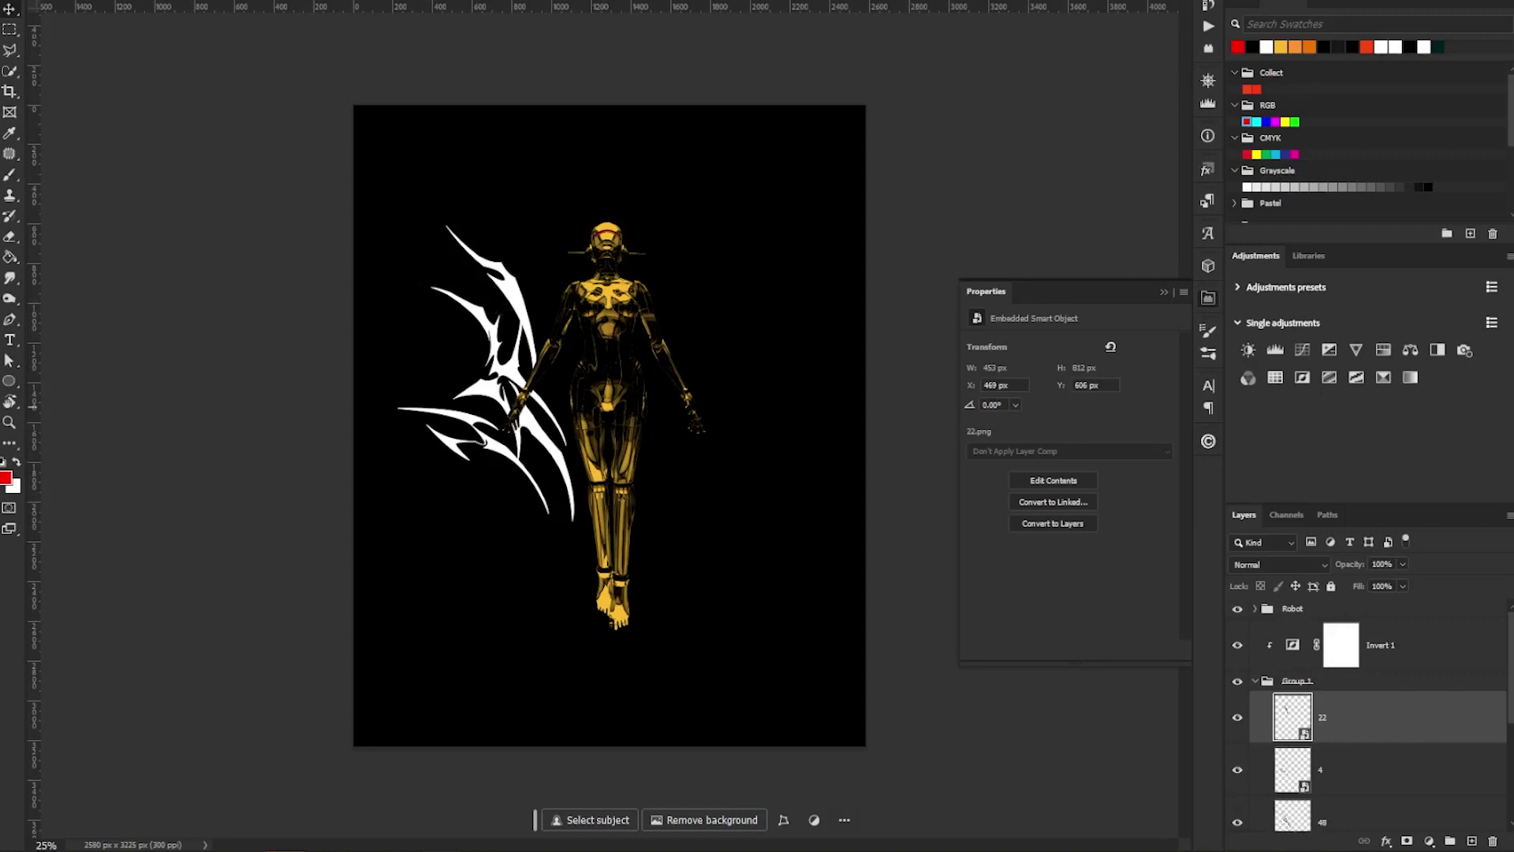
# Scale down another tribal graphic, place it at the wing's upper end beside the robot's head and save the document
pyautogui.moveTo(865, 164); pyautogui.dragTo(413, 338)
pyautogui.moveTo(345, 414); pyautogui.dragTo(518, 245)
pyautogui.press('Return')
pyautogui.press('z')
pyautogui.moveTo(591, 303)
pyautogui.mouseDown()
pyautogui.moveTo(558, 304)
pyautogui.moveTo(601, 304)
pyautogui.mouseUp()
pyautogui.hotkey('ctrl', 's')
pyautogui.hotkey('ctrl', '0')
# Group the wing graphics as left and duplicate that group as right
pyautogui.scroll(-3, 1386, 762)
pyautogui.keyDown('shift'); pyautogui.click(1381, 759); pyautogui.keyUp('shift')
pyautogui.hotkey('ctrl', 'g')
pyautogui.write('leftright')
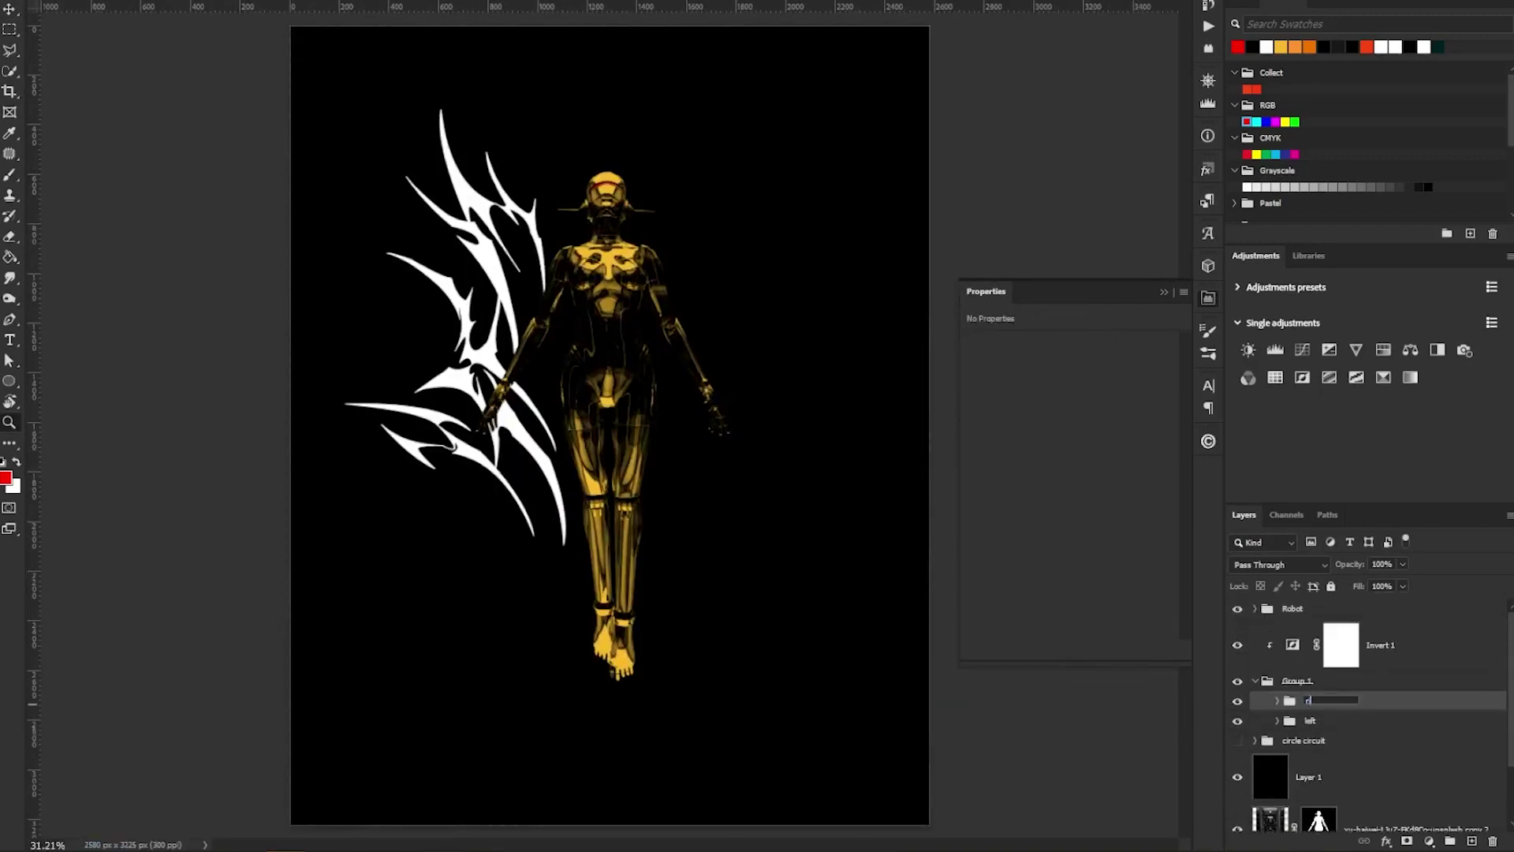
# Flip the right group horizontally and move it to the opposite side of the robot to complete the wing pair
pyautogui.hotkey('ctrl', 't')
pyautogui.rightClick(530, 450)
pyautogui.click(628, 763)
pyautogui.moveTo(467, 440); pyautogui.dragTo(781, 440)
pyautogui.press('Return')
# Centre the wing group on the canvas and move it down together with the Robot group
pyautogui.click(1341, 681)
pyautogui.hotkey('ctrl', 'a')
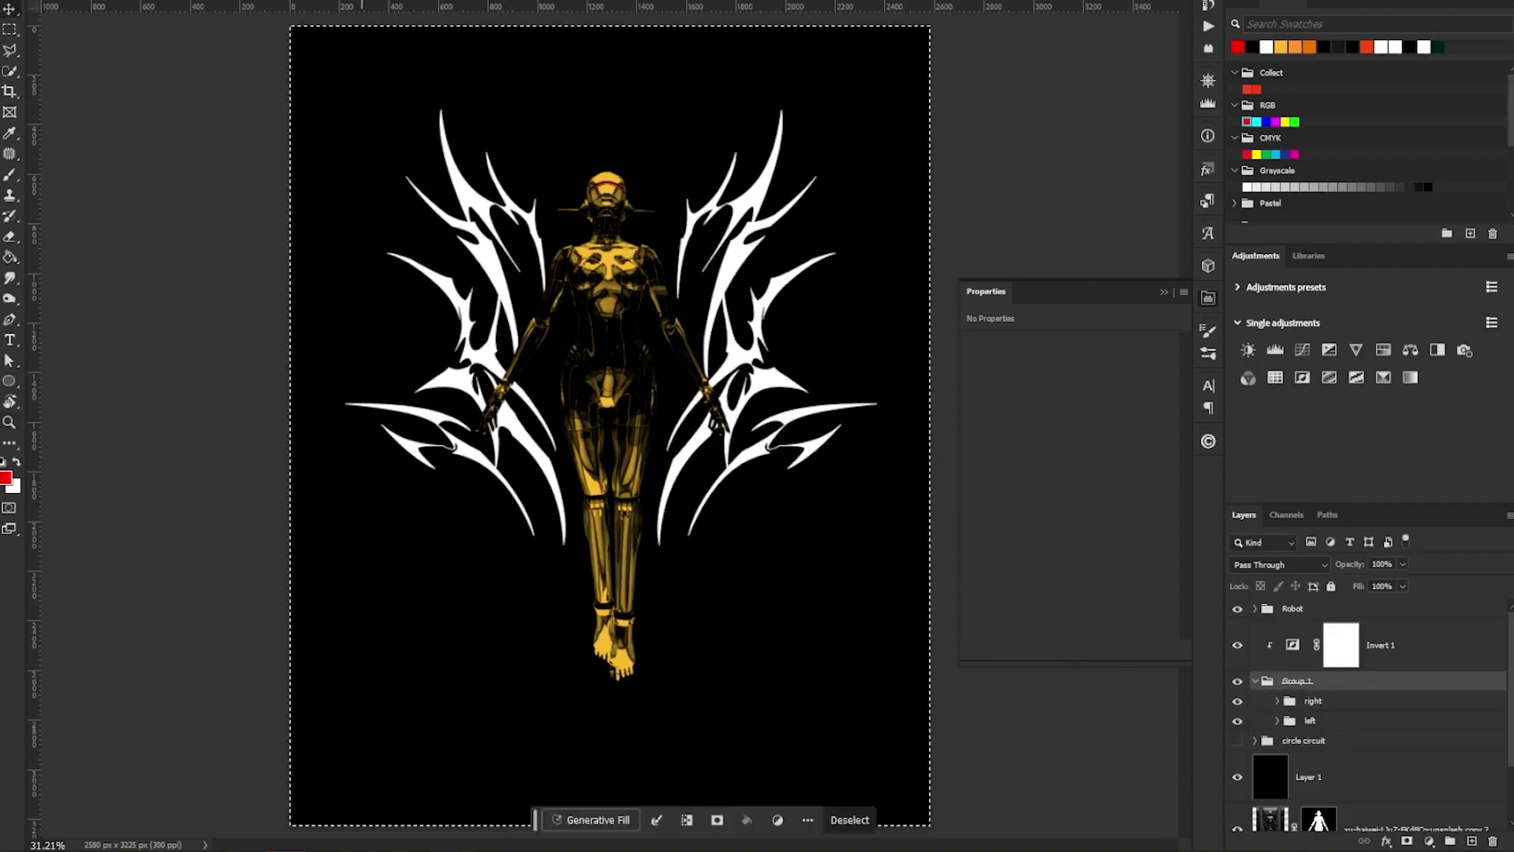
pyautogui.hotkey('ctrl', 'd')
pyautogui.scroll(-3, 659, 337)
pyautogui.moveTo(659, 337); pyautogui.dragTo(745, 412)
pyautogui.keyDown('shift'); pyautogui.click(1341, 609); pyautogui.keyUp('shift')
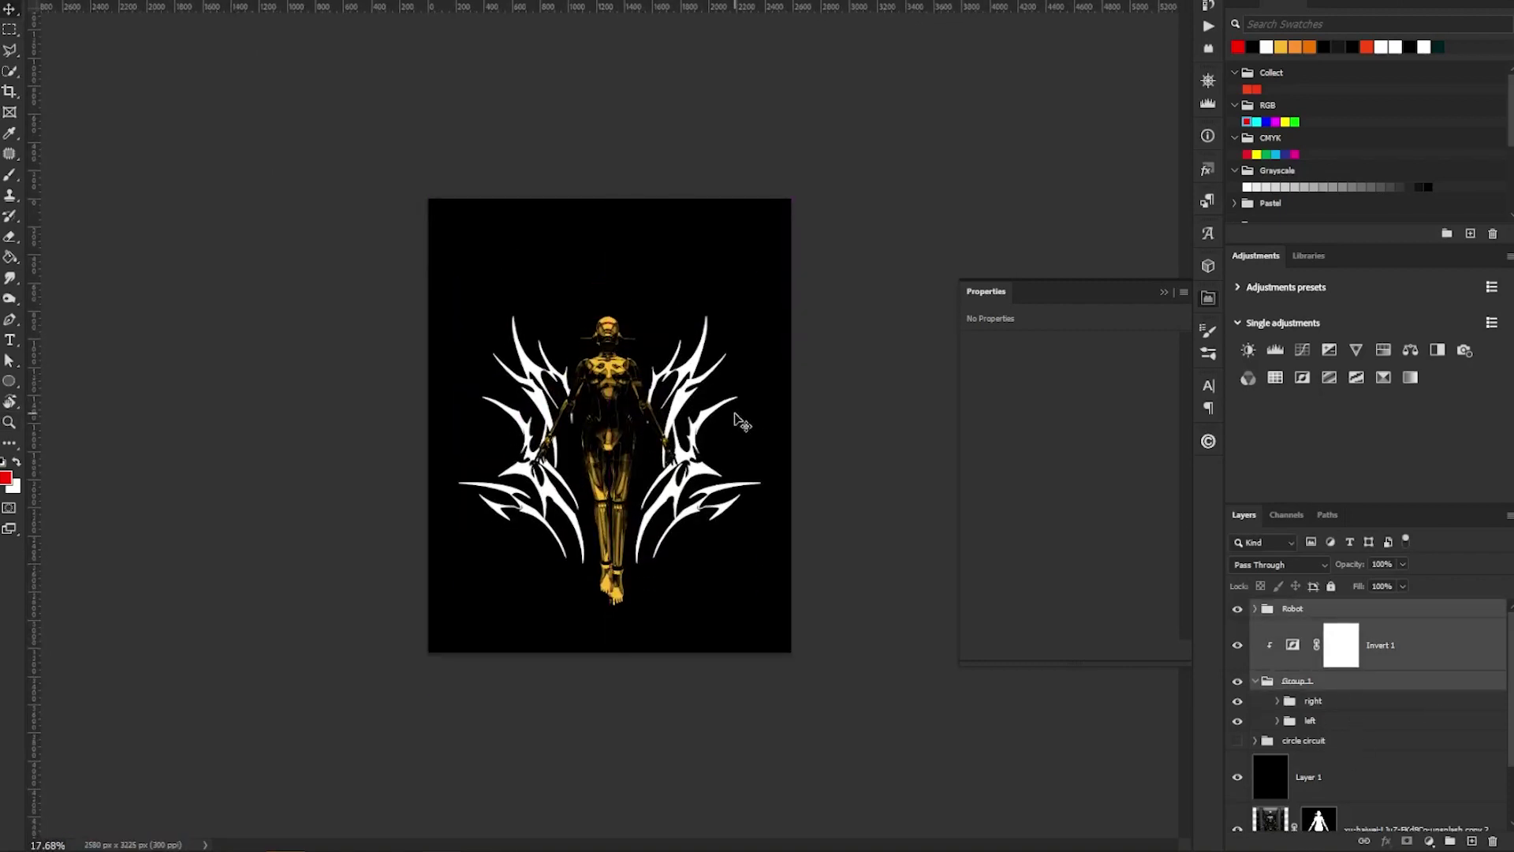
# Add an empty layer and fill the robot's golden Layer 3 with red
pyautogui.hotkey('ctrl', 'shift', 'alt', 'n')
pyautogui.click(1254, 609)
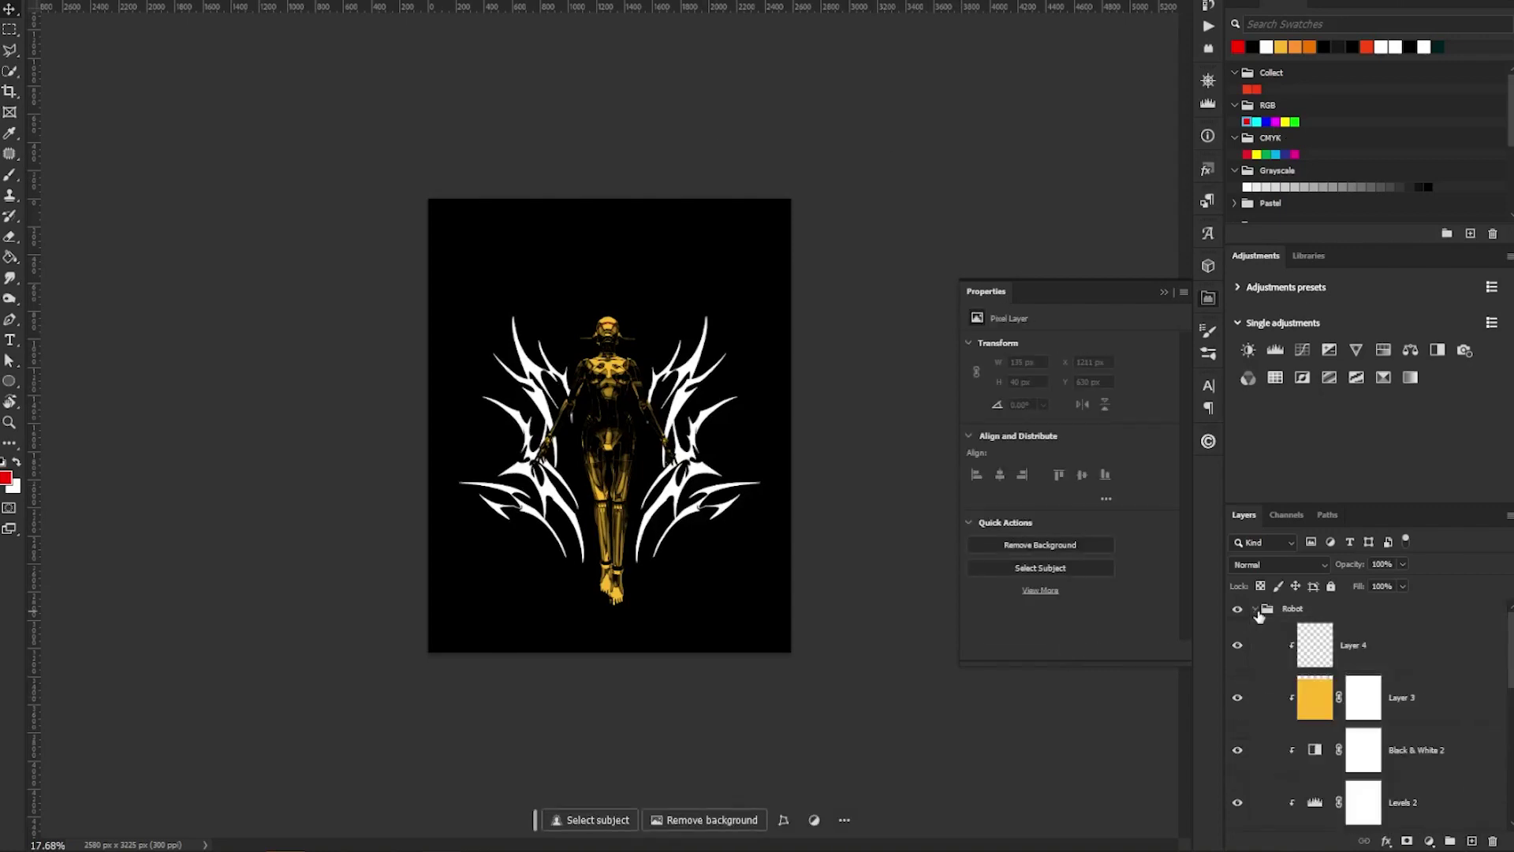
pyautogui.click(1310, 694)
pyautogui.hotkey('alt', 'BackSpace')
pyautogui.press('z')
# Add a golden yellow filled layer above the Invert adjustment and clip it to the wing group
pyautogui.scroll(-5, 1399, 771)
pyautogui.click(1384, 699)
pyautogui.hotkey('ctrl', 'shift', 'alt', 'n')
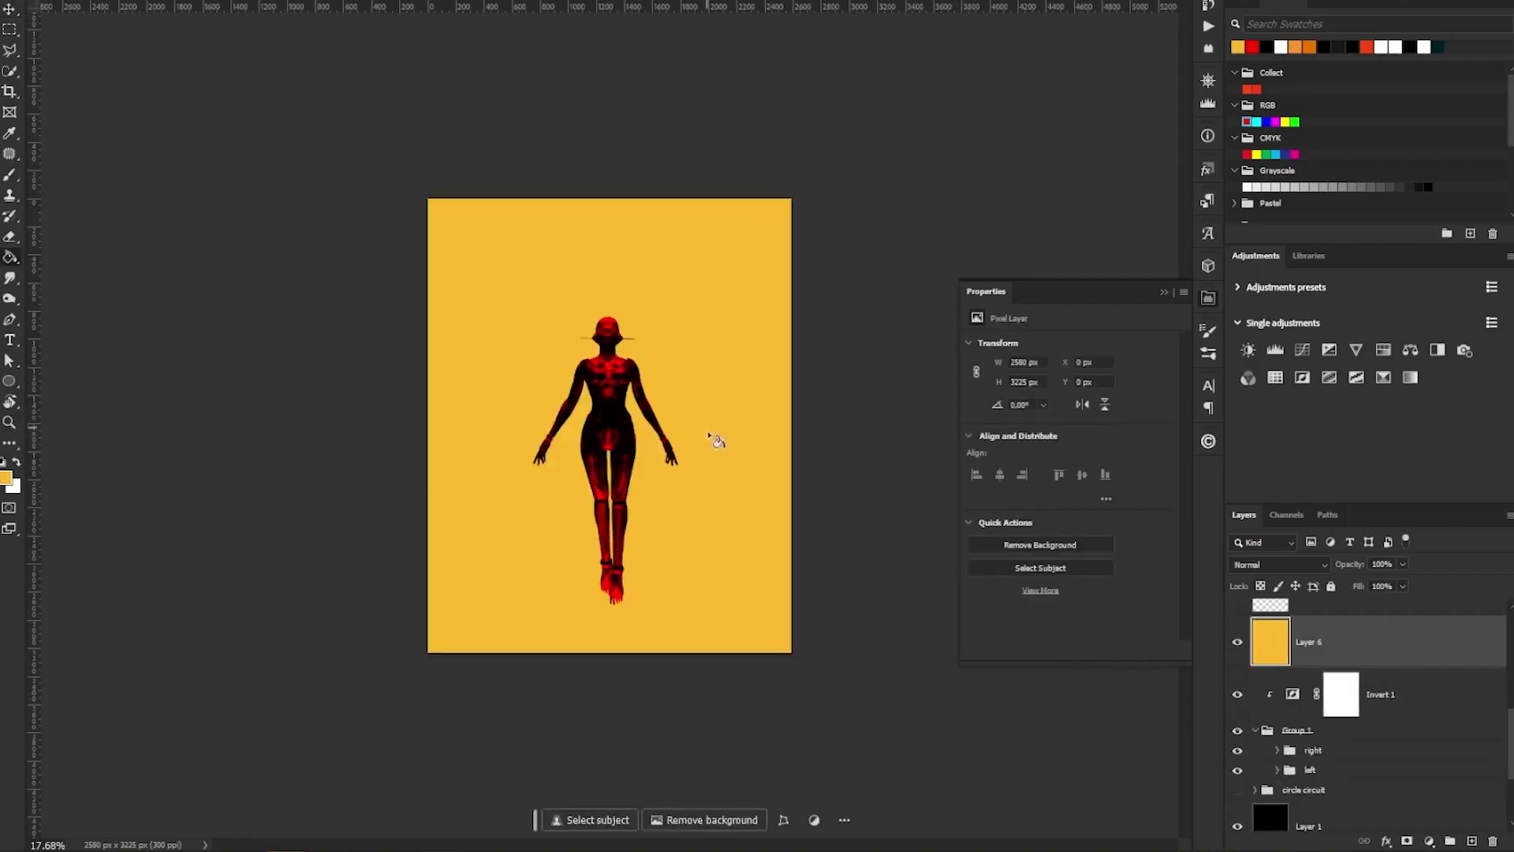
pyautogui.hotkey('ctrl', 'alt', 'g')
# Set the robot's Layer 4 to Multiply and disable the Black & White 2 layer's mask
pyautogui.scroll(5, 666, 372)
pyautogui.scroll(-4, 619, 406)
pyautogui.scroll(3, 1332, 676)
pyautogui.scroll(3, 1333, 677)
pyautogui.click(1333, 696)
pyautogui.moveTo(599, 544); pyautogui.dragTo(605, 473)
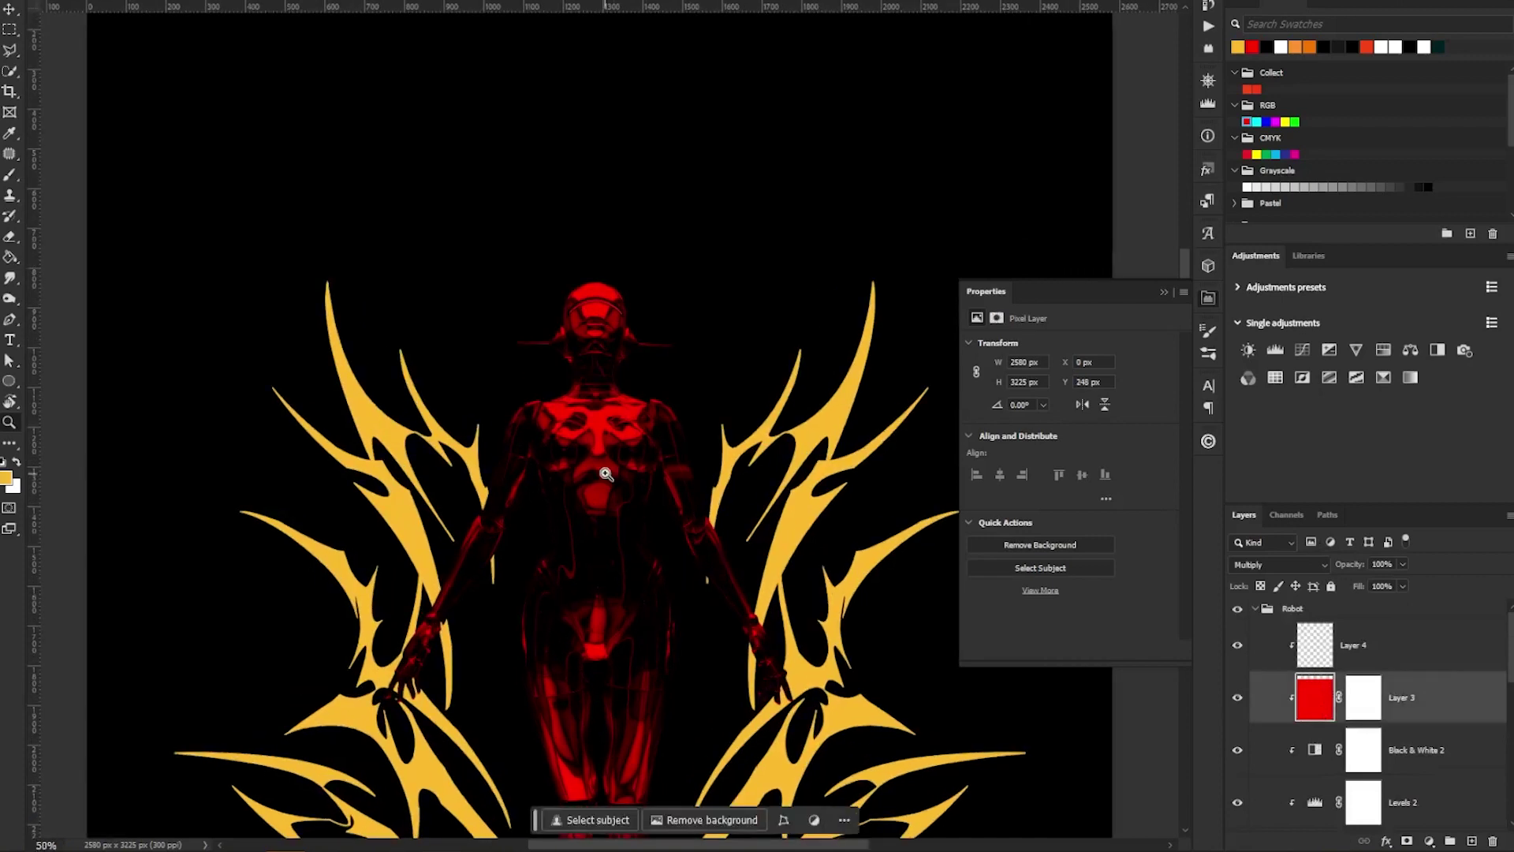
pyautogui.click(1311, 644)
pyautogui.moveTo(610, 308); pyautogui.dragTo(654, 324)
pyautogui.click(1237, 646)
pyautogui.scroll(-5, 673, 322)
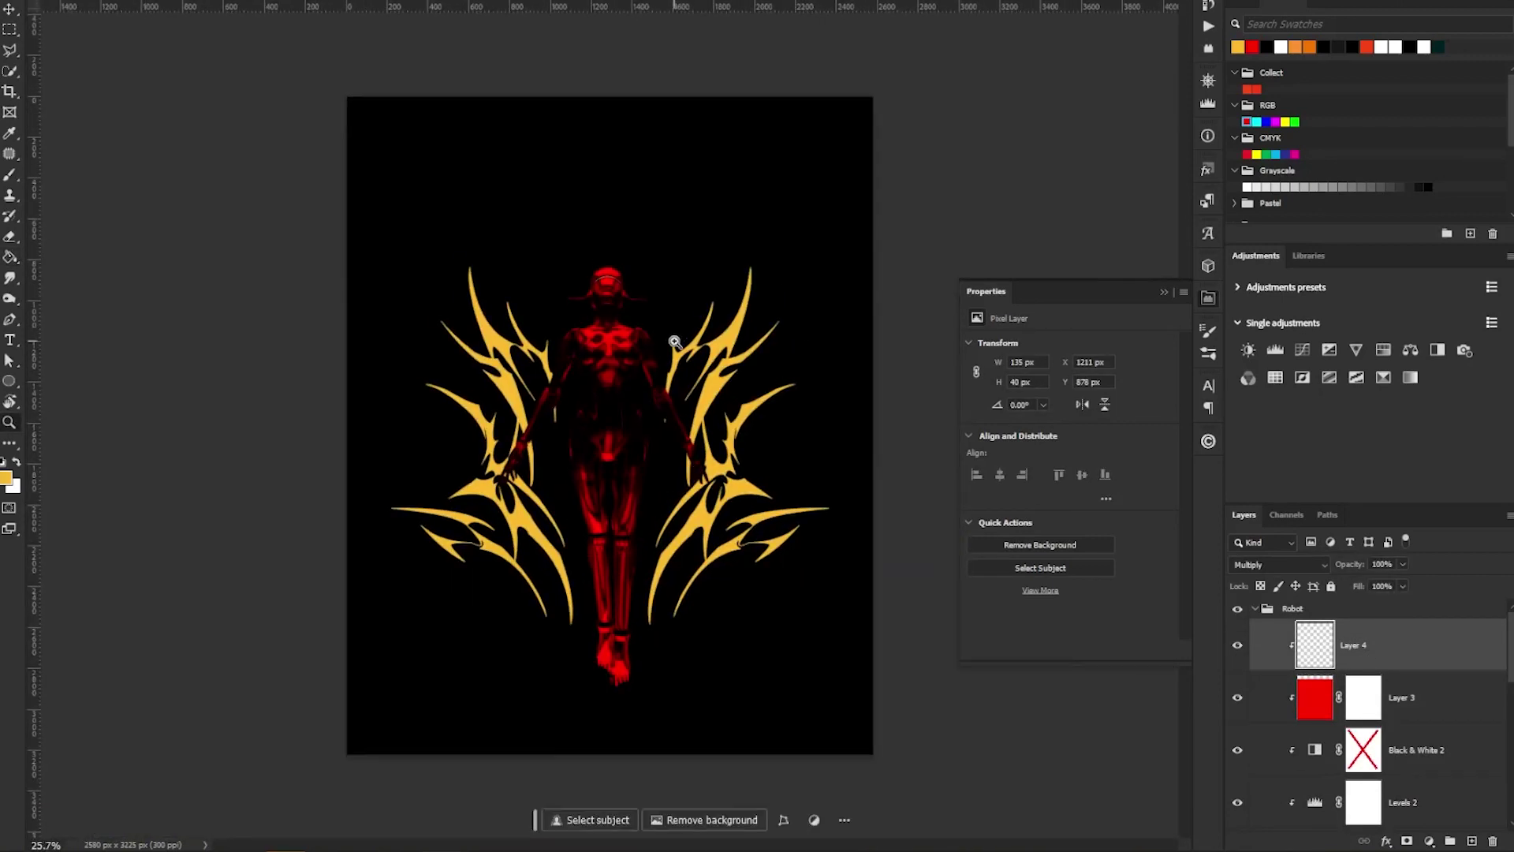
pyautogui.scroll(3, 689, 615)
pyautogui.scroll(-5, 662, 401)
pyautogui.scroll(1, 661, 402)
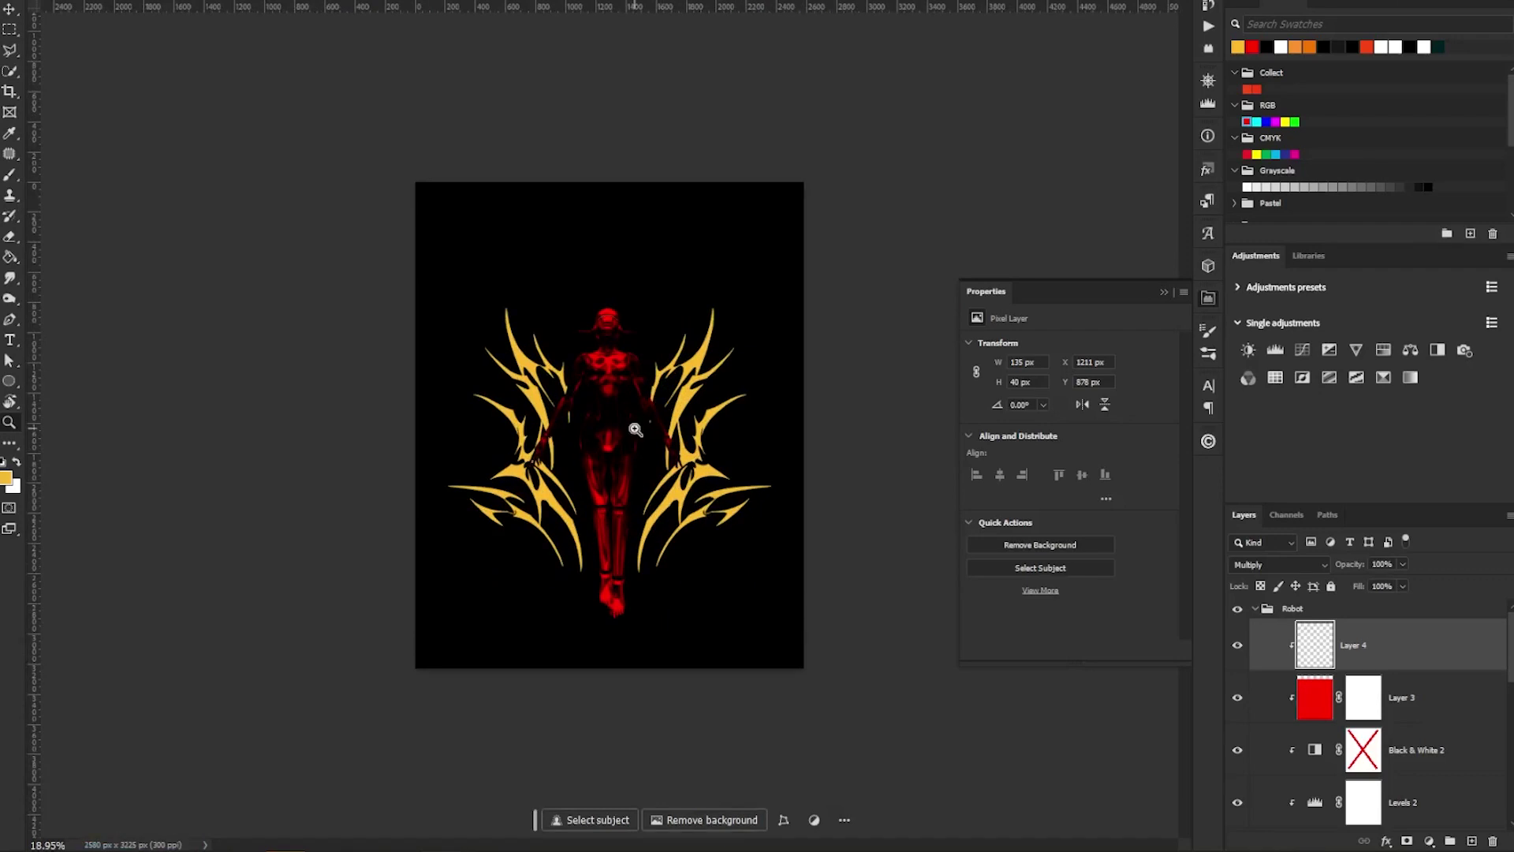
# Rename the wing group as tribals and keep a hidden duplicate of it with the Layer 6 and Invert layers
pyautogui.click(1255, 608)
pyautogui.doubleClick(1296, 785)
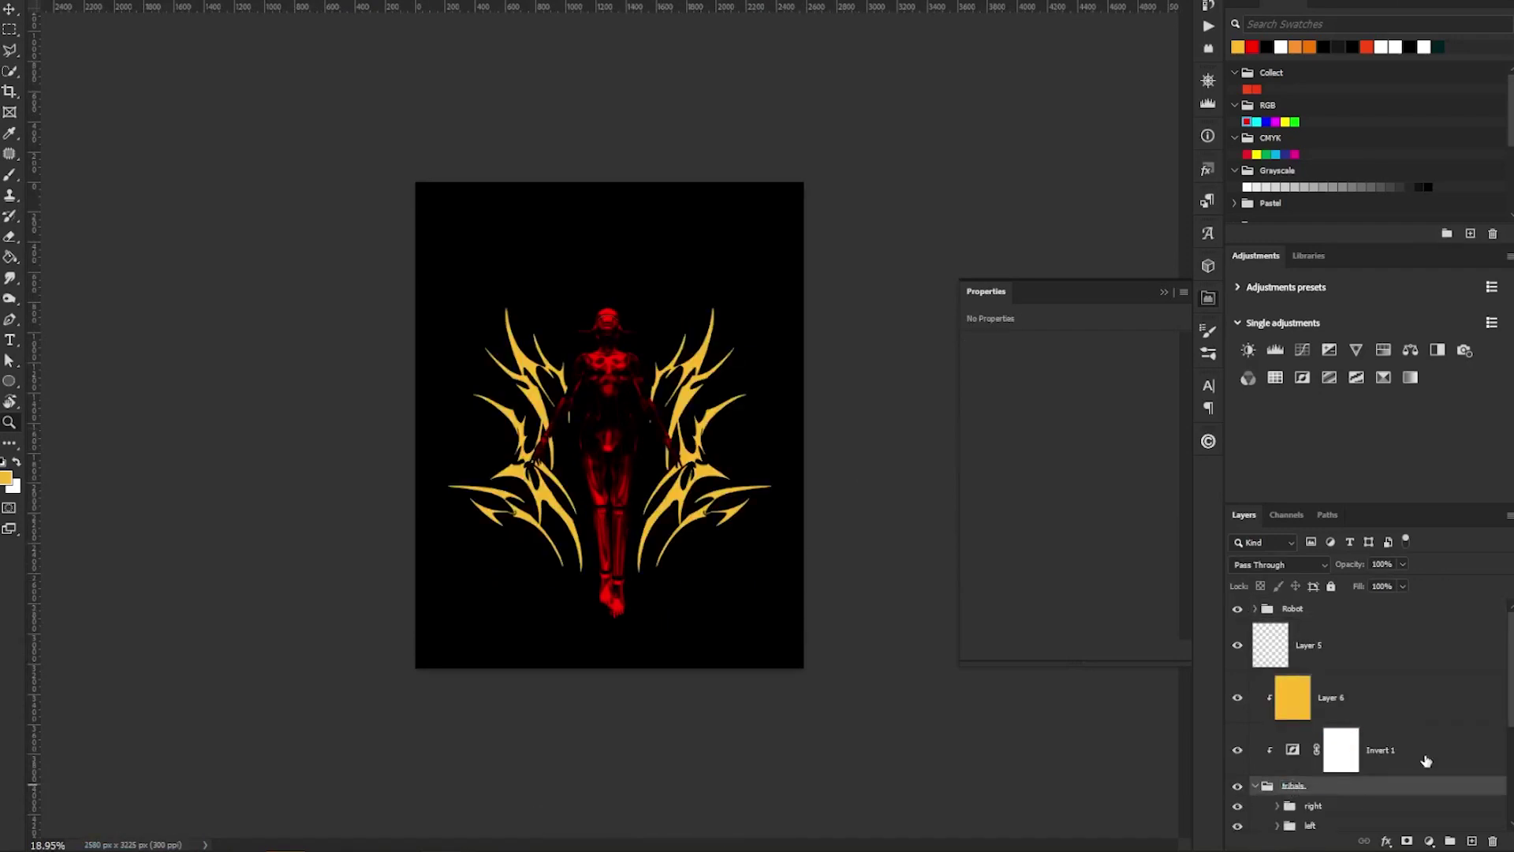
pyautogui.hotkey('ctrl', 'j')
pyautogui.keyDown('alt'); pyautogui.click(1362, 734); pyautogui.keyUp('alt')
pyautogui.keyDown('alt'); pyautogui.click(1362, 682); pyautogui.keyUp('alt')
pyautogui.click(1238, 745)
# Convert the original tribals group to a smart object and move it above Layer 6
pyautogui.click(1293, 766)
pyautogui.click(1254, 766)
pyautogui.rightClick(1325, 764)
pyautogui.click(1376, 359)
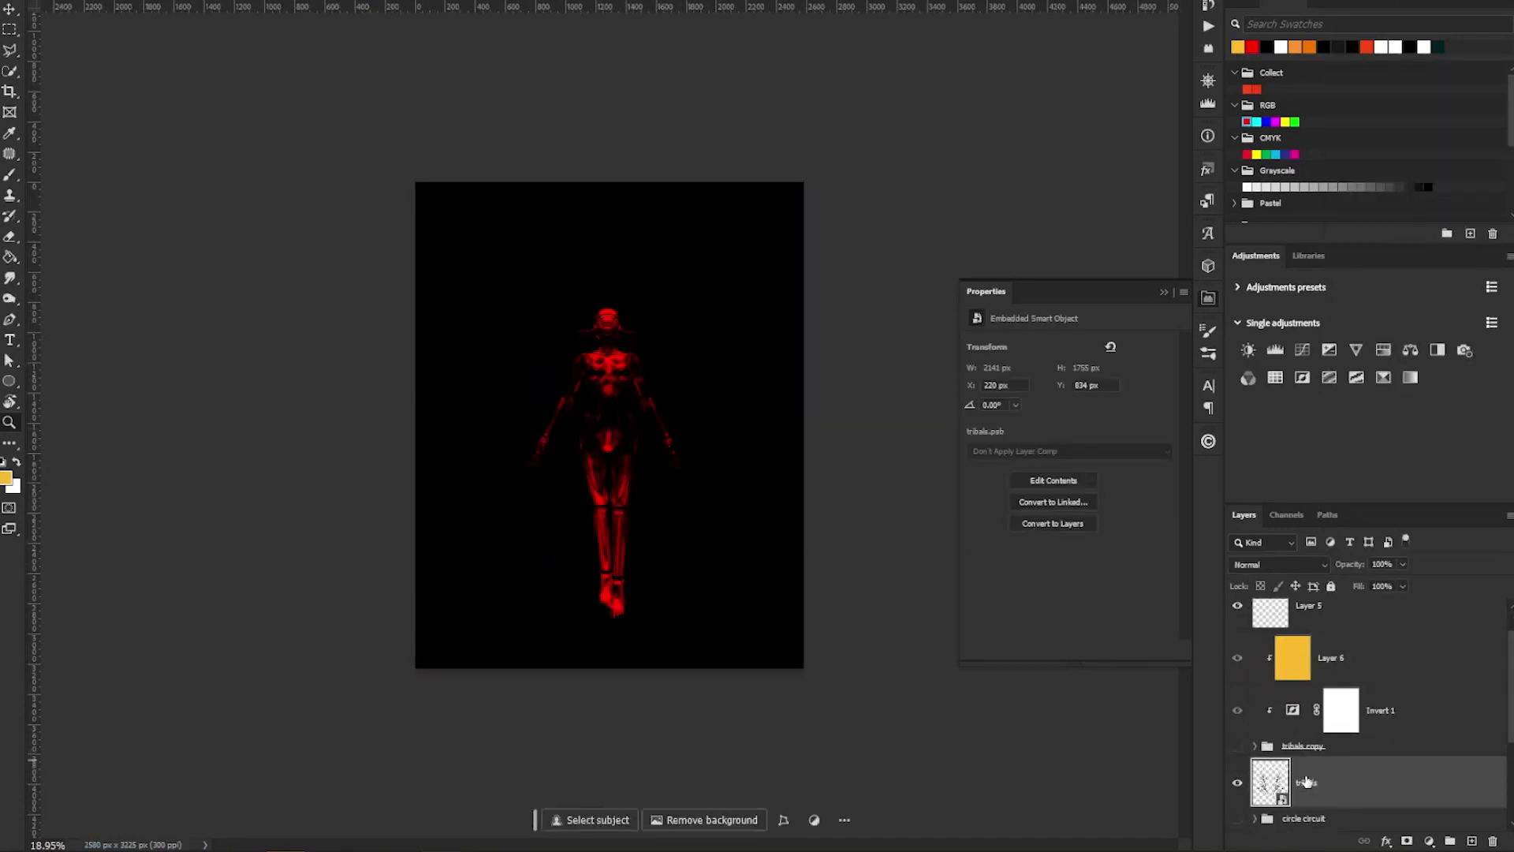
pyautogui.moveTo(1307, 782); pyautogui.dragTo(1306, 633)
# Run the chromed traash lv 1 action on the tribals smart object, accepting a Bevel & Emboss of 376% depth and 21 px size
pyautogui.click(1208, 26)
pyautogui.scroll(-3, 1134, 236)
pyautogui.click(1105, 194)
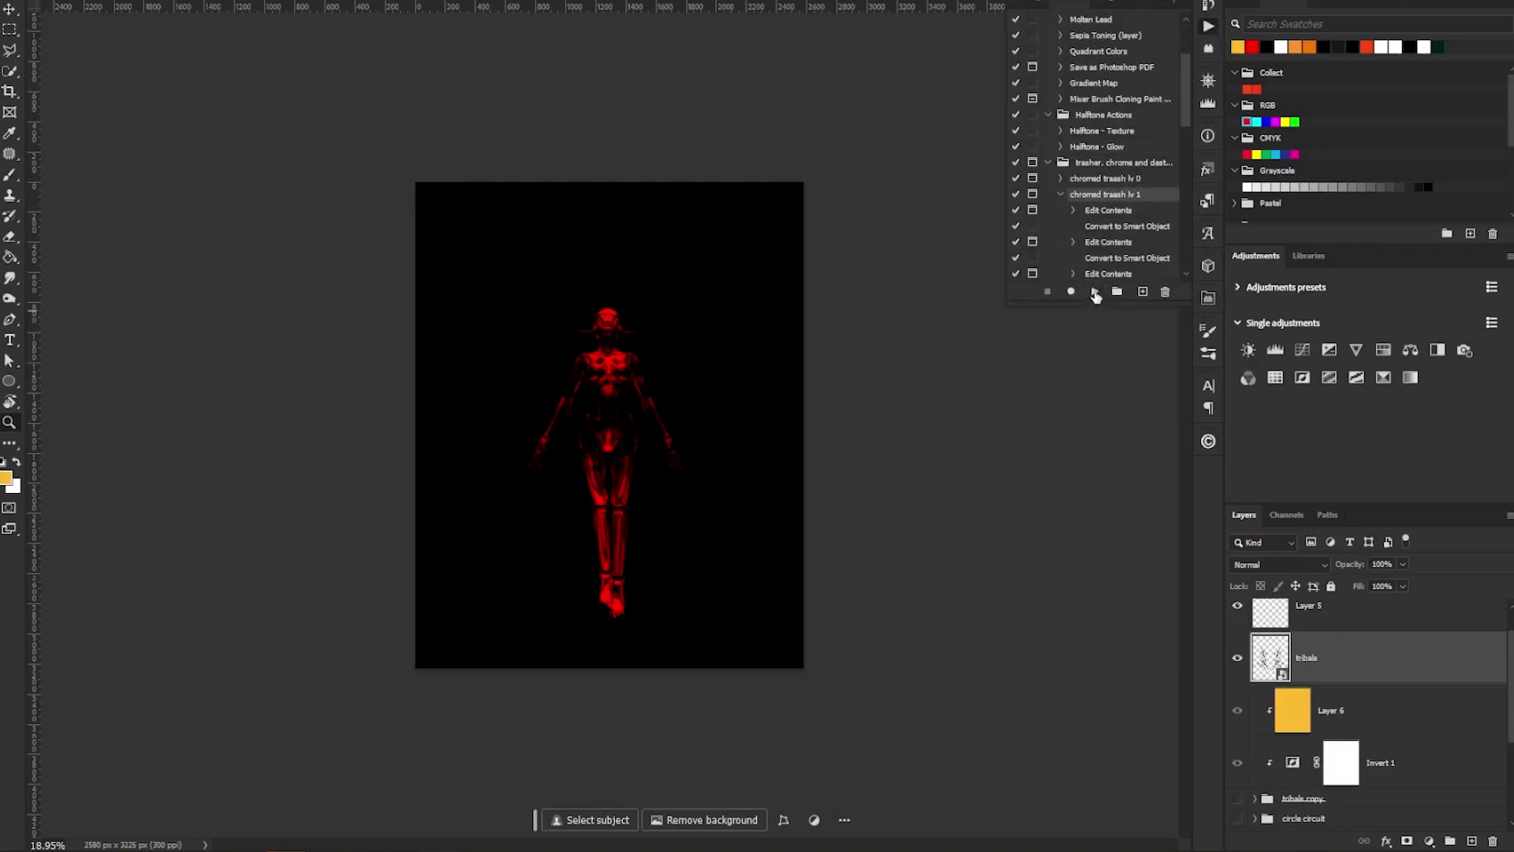
pyautogui.click(1095, 293)
pyautogui.moveTo(991, 469); pyautogui.dragTo(1000, 437)
pyautogui.click(1249, 348)
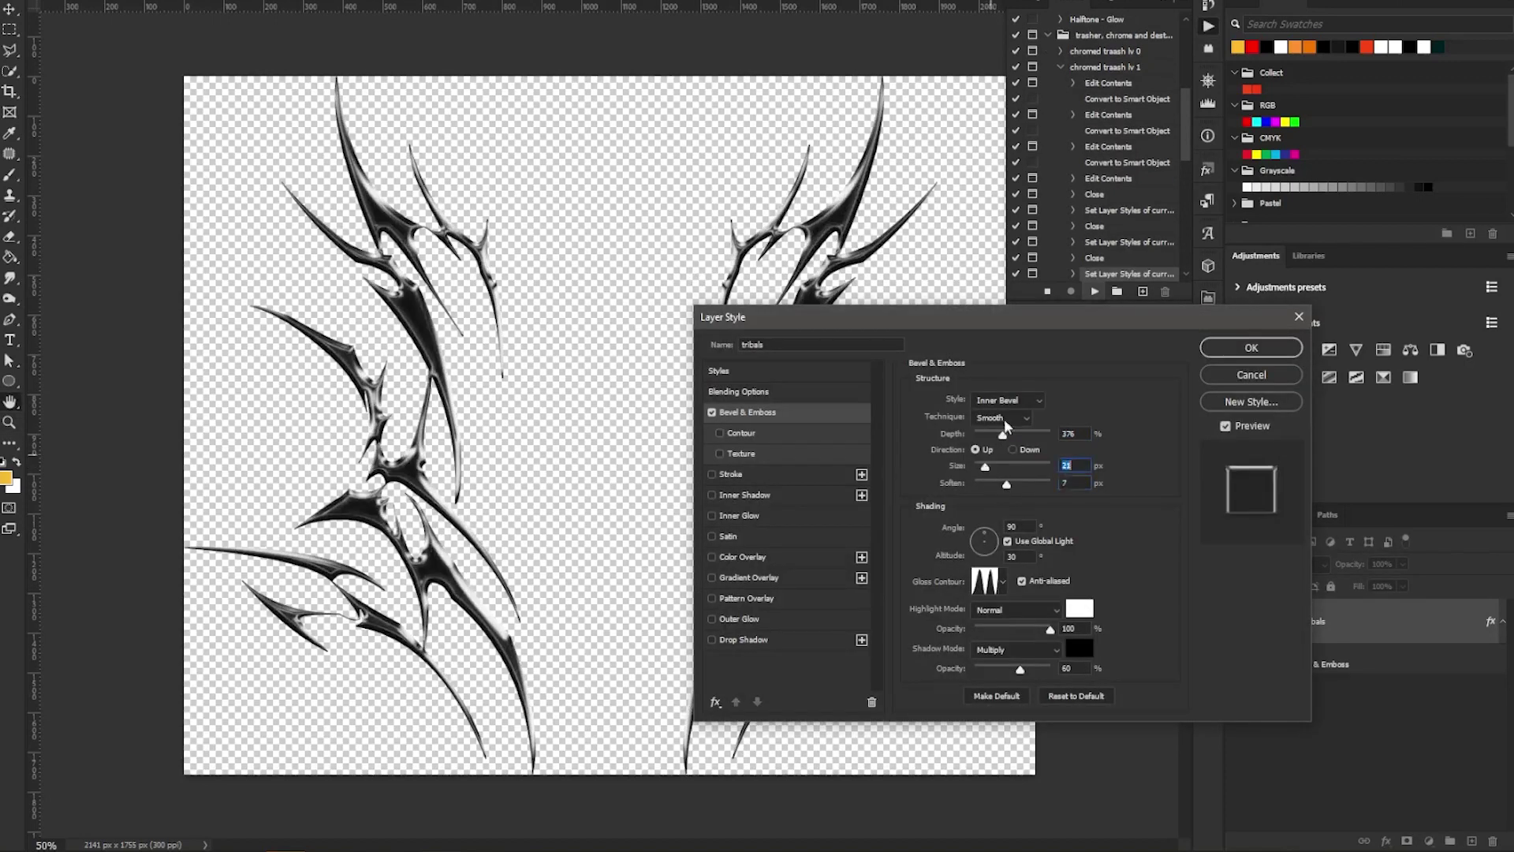
pyautogui.click(1251, 347)
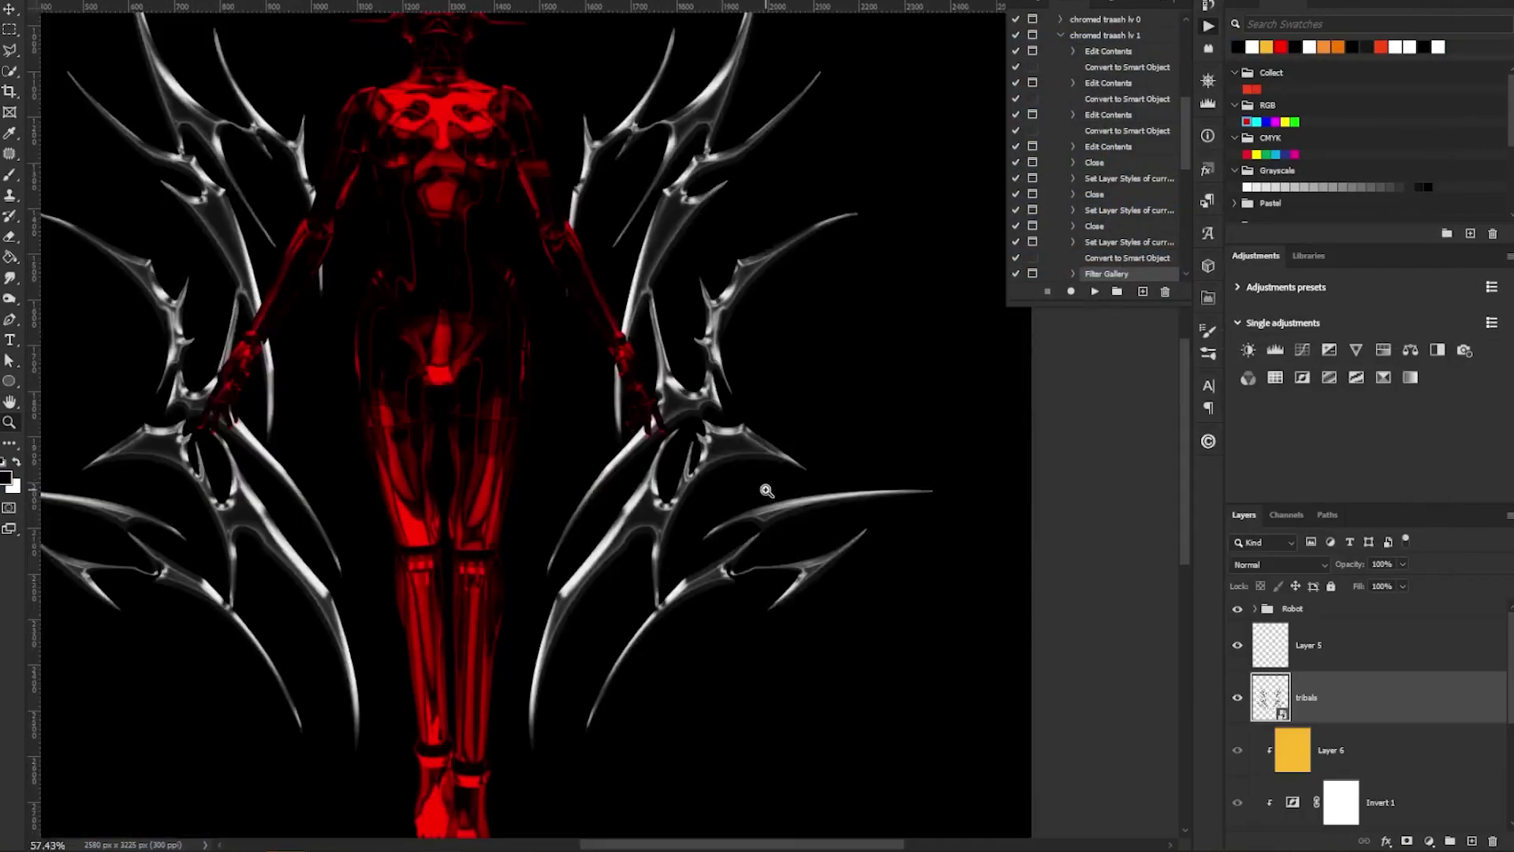
# Duplicate the golden Layer 6 above the chrome tribals, clip it to them and set it to Multiply
pyautogui.scroll(-1, 766, 490)
pyautogui.moveTo(1425, 757); pyautogui.dragTo(1372, 680)
pyautogui.keyDown('alt'); pyautogui.click(1369, 723); pyautogui.keyUp('alt')
pyautogui.click(1279, 564)
pyautogui.click(1267, 474)
pyautogui.scroll(-3, 780, 455)
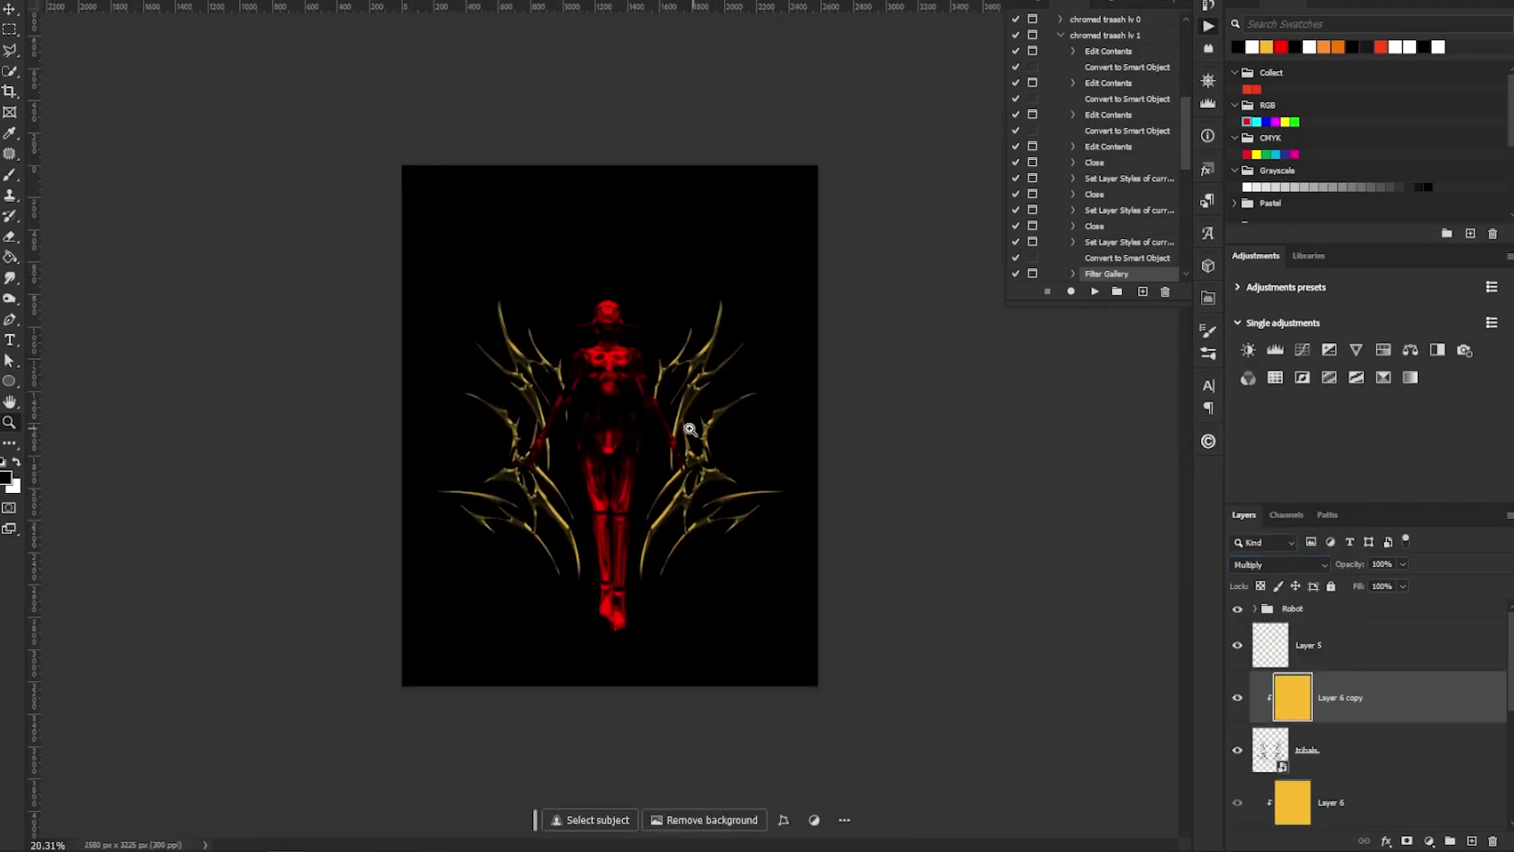
# Clip a Levels adjustment to the tribals and lower its white input level to brighten the gold
pyautogui.scroll(4, 781, 455)
pyautogui.click(1271, 753)
pyautogui.click(1275, 349)
pyautogui.moveTo(1170, 459); pyautogui.dragTo(1049, 459)
pyautogui.moveTo(993, 459)
pyautogui.mouseDown()
pyautogui.moveTo(1014, 461)
pyautogui.moveTo(996, 465)
pyautogui.mouseUp()
pyautogui.moveTo(670, 393); pyautogui.dragTo(584, 393)
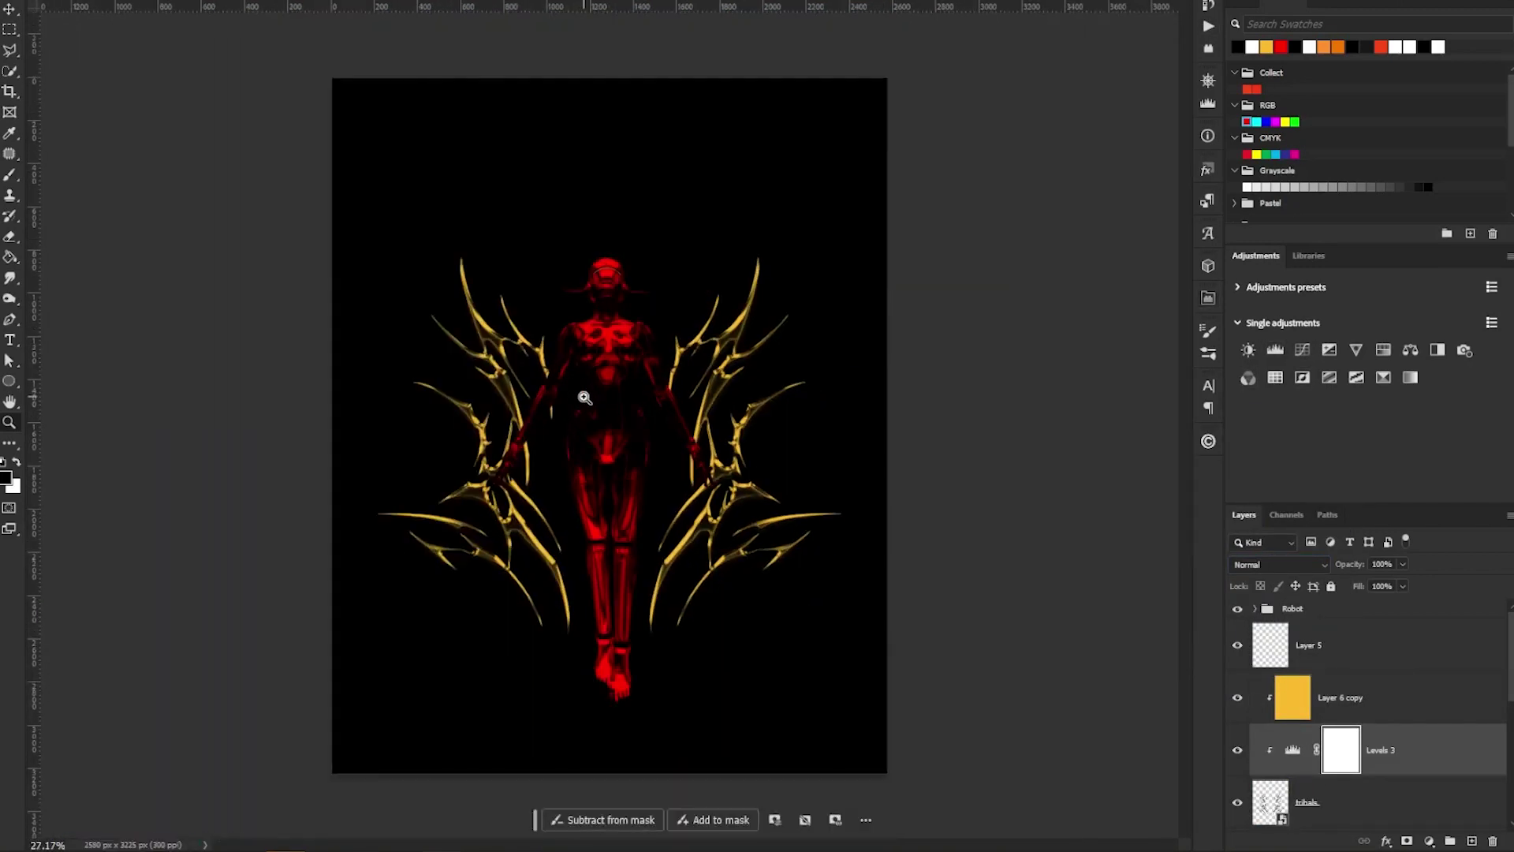
# Draw a dark grey circle about 1052 px wide above Layer 1 behind the robot's head and shift the artwork down slightly
pyautogui.scroll(-6, 1402, 656)
pyautogui.click(1362, 702)
pyautogui.press('u')
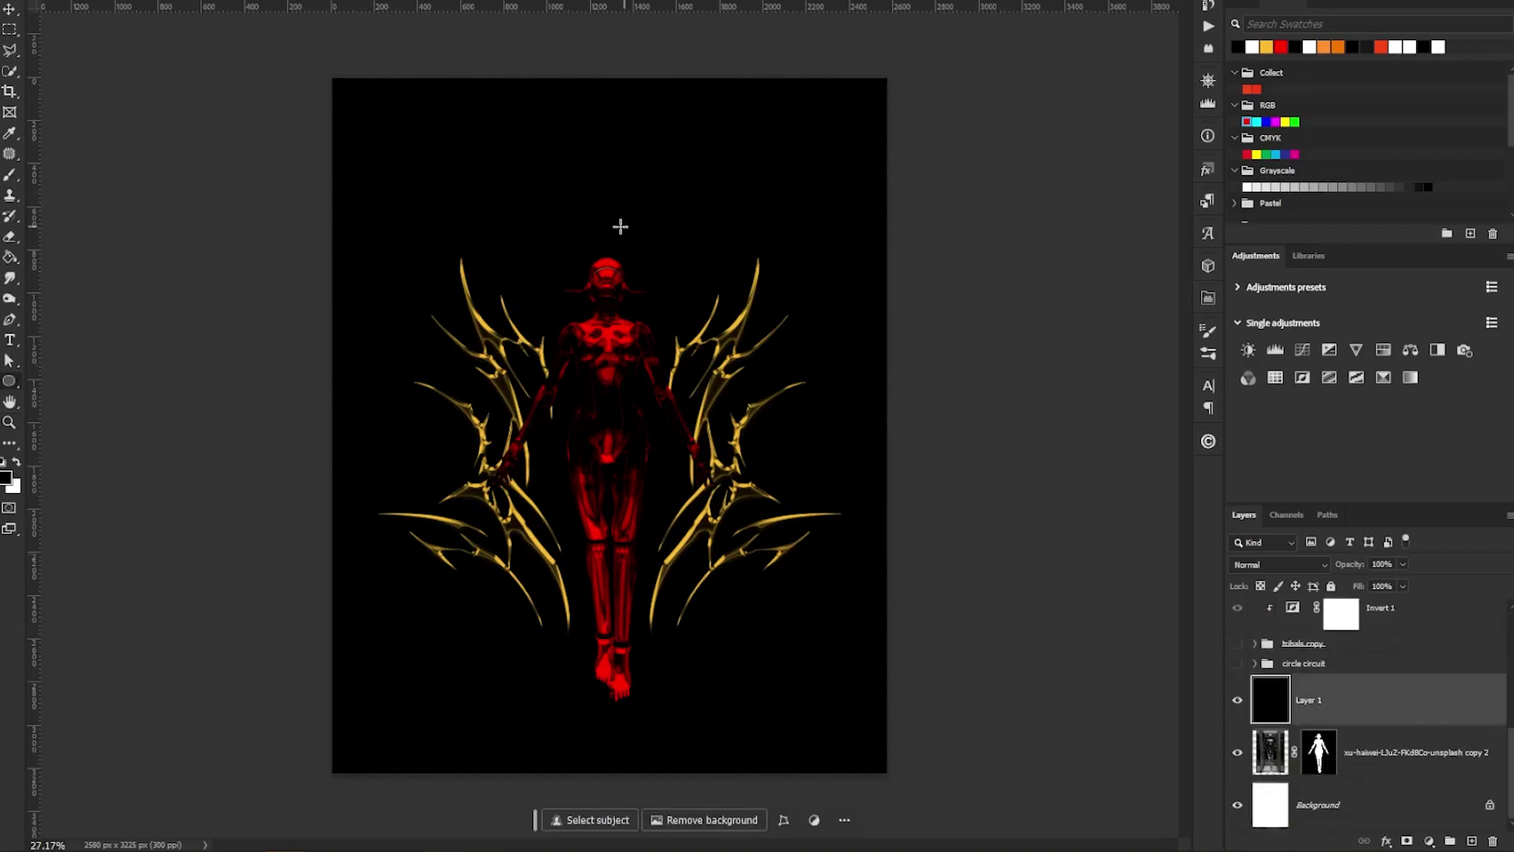
pyautogui.moveTo(606, 215); pyautogui.dragTo(719, 197)
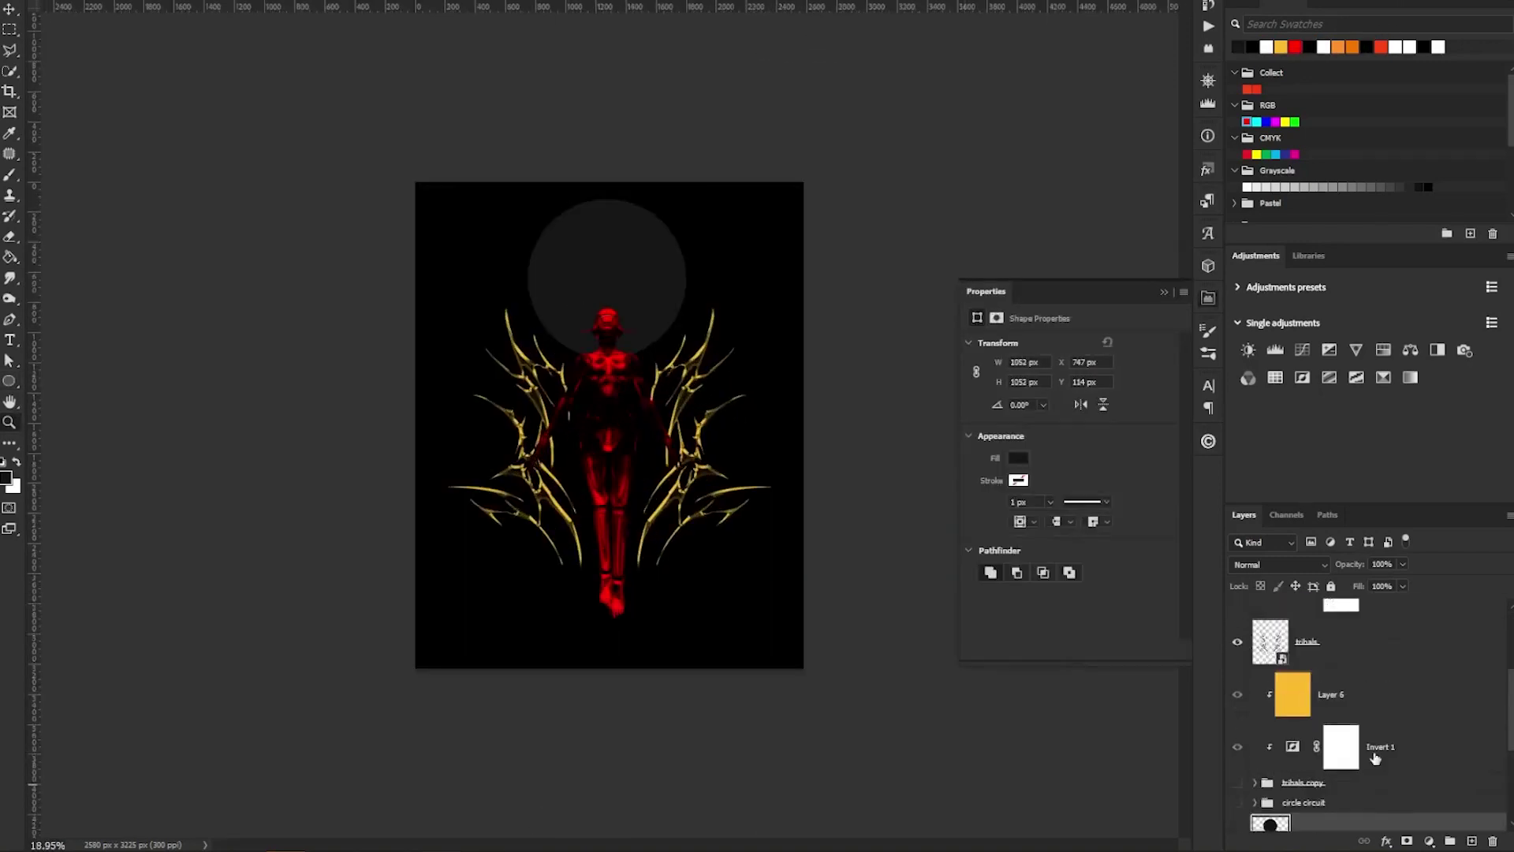
pyautogui.moveTo(730, 339); pyautogui.dragTo(734, 375)
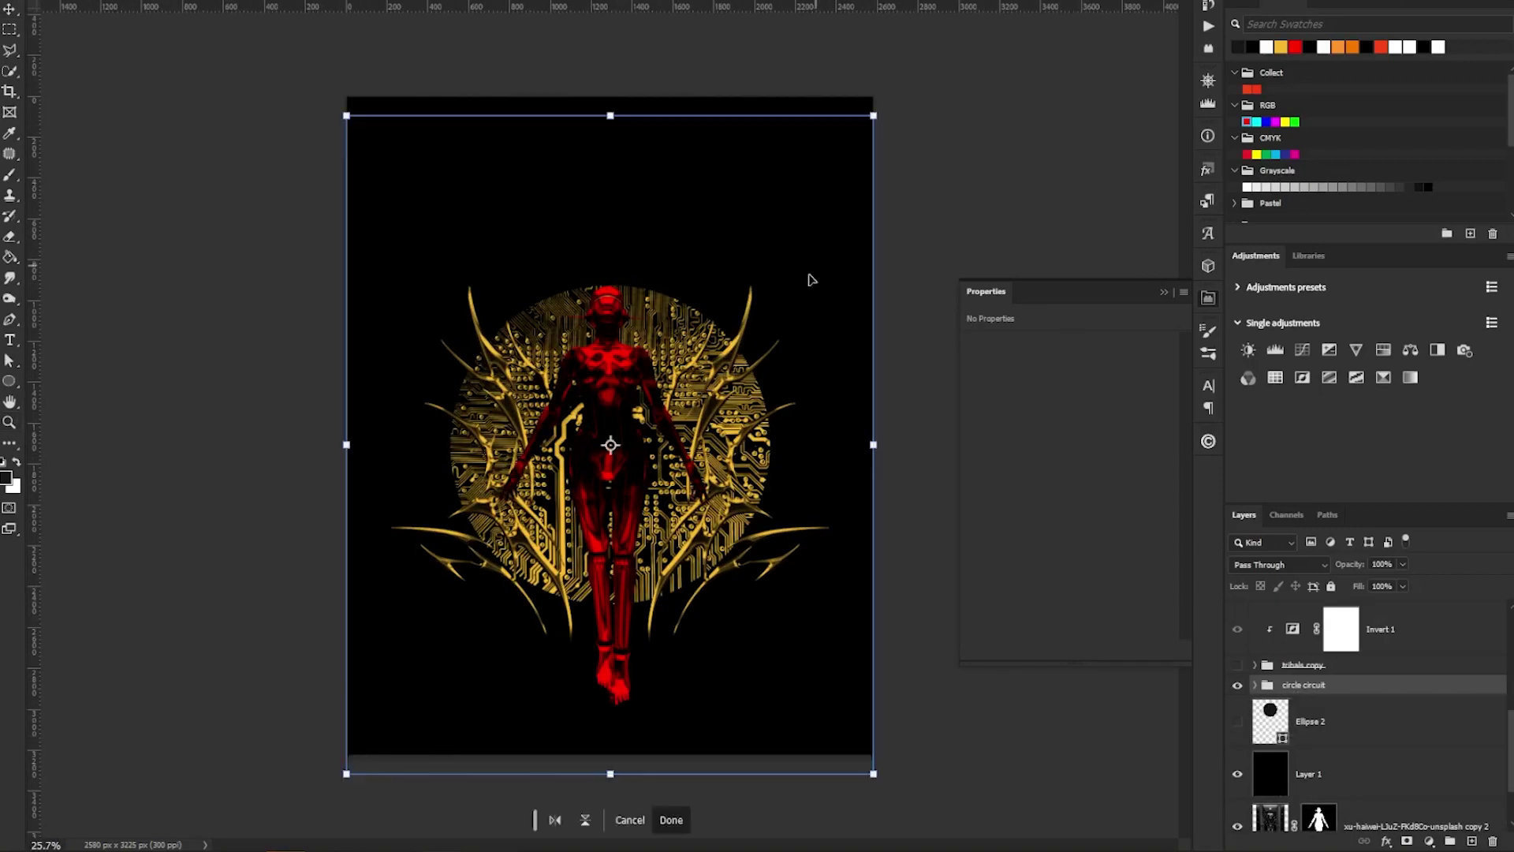
# Try a smaller circle circuit group behind the robot's head, hide it and recolour Ellipse 2 red instead
pyautogui.moveTo(808, 281); pyautogui.dragTo(752, 202)
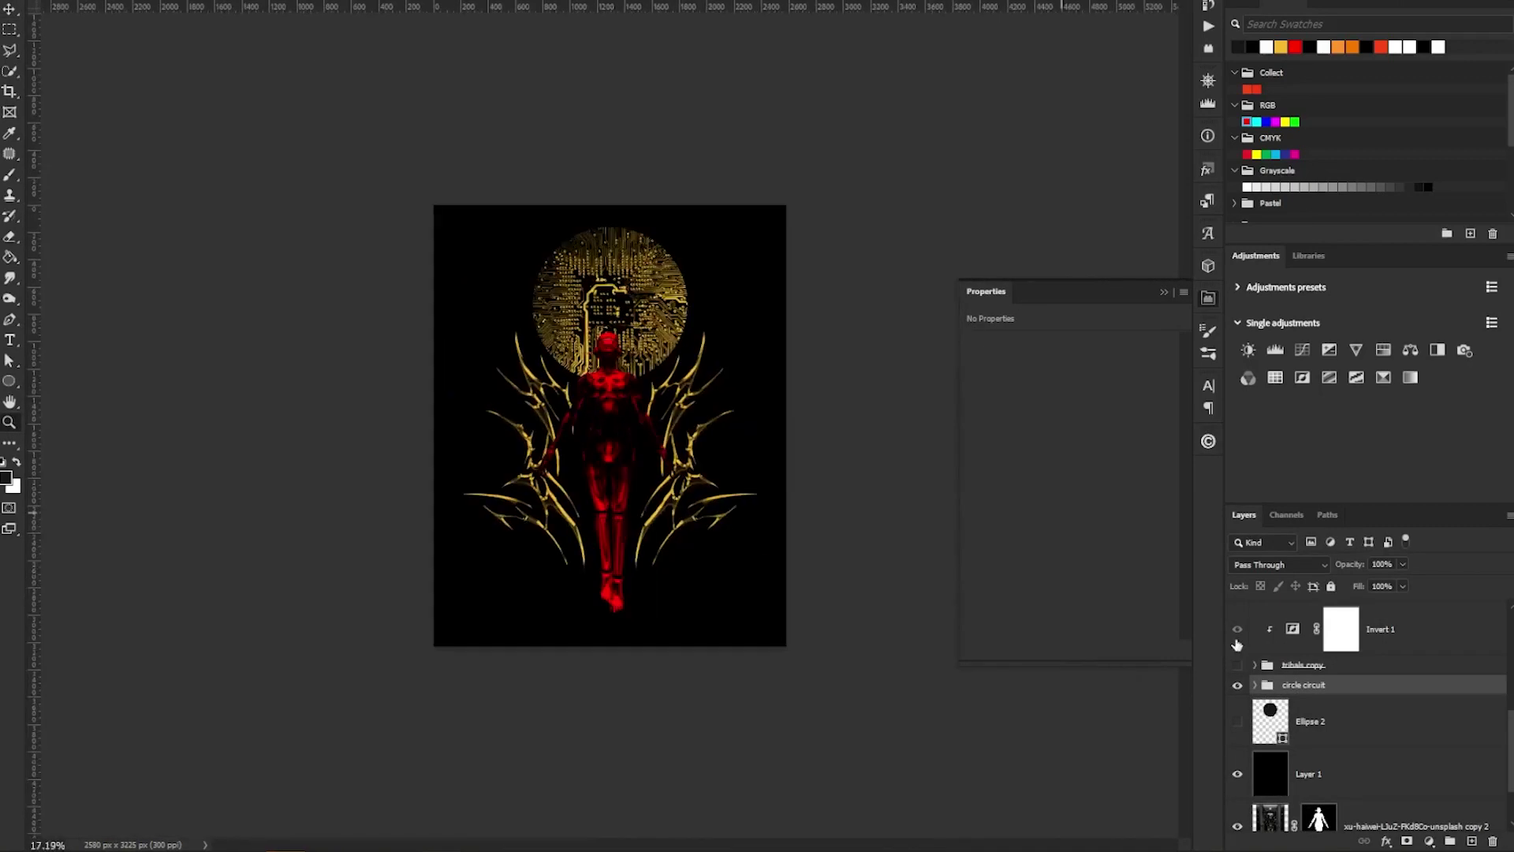
pyautogui.click(1237, 684)
pyautogui.click(1237, 720)
pyautogui.click(1312, 723)
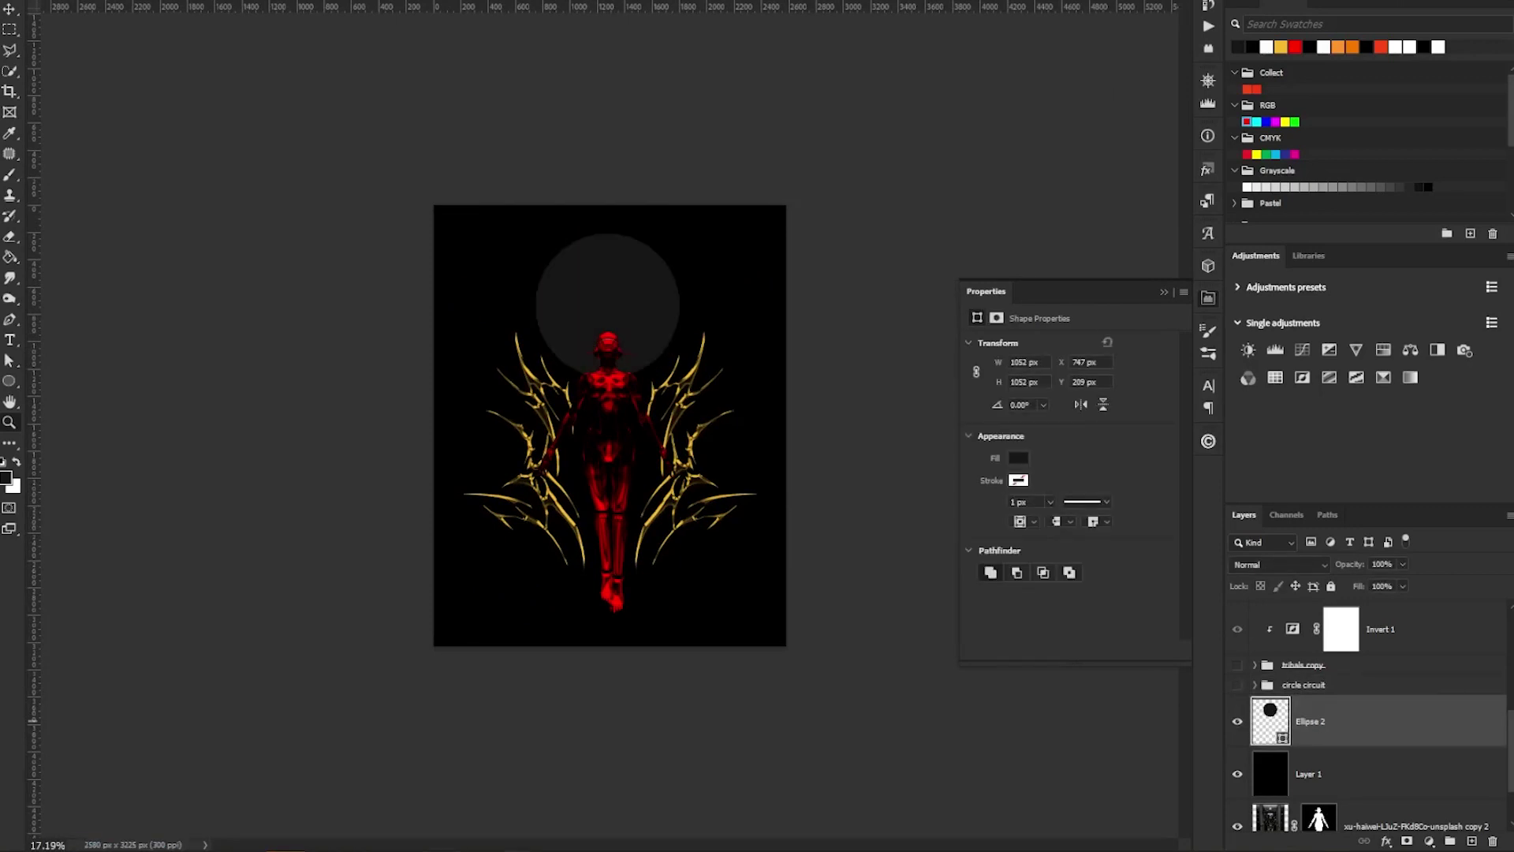
pyautogui.moveTo(718, 235); pyautogui.dragTo(737, 235)
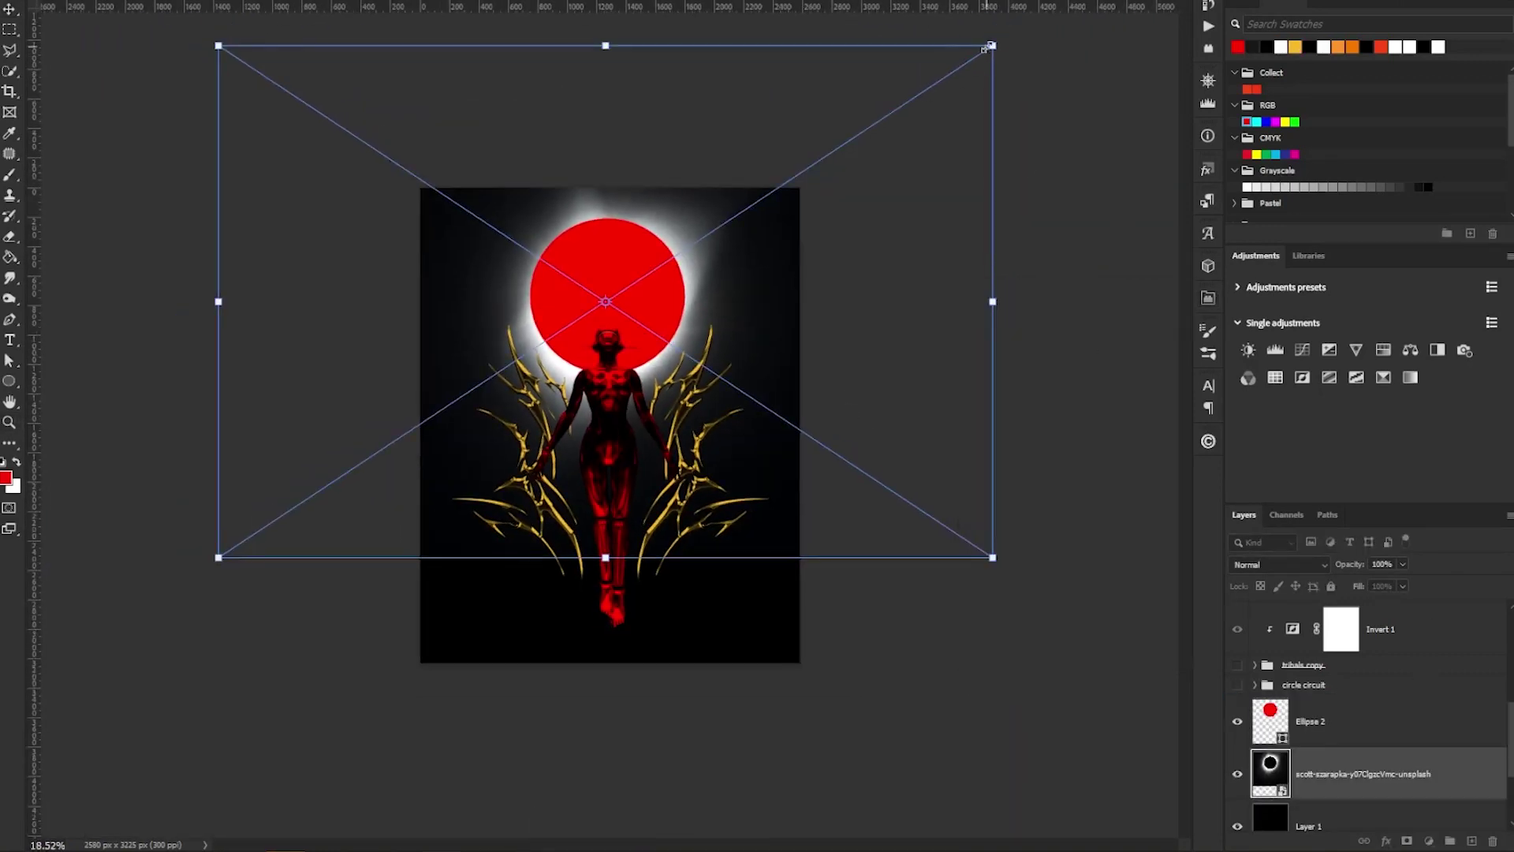
# Hide Ellipse 2 and scale the eclipse photo beneath it so its glowing ring surrounds the robot's head
pyautogui.moveTo(986, 49); pyautogui.dragTo(1053, 23)
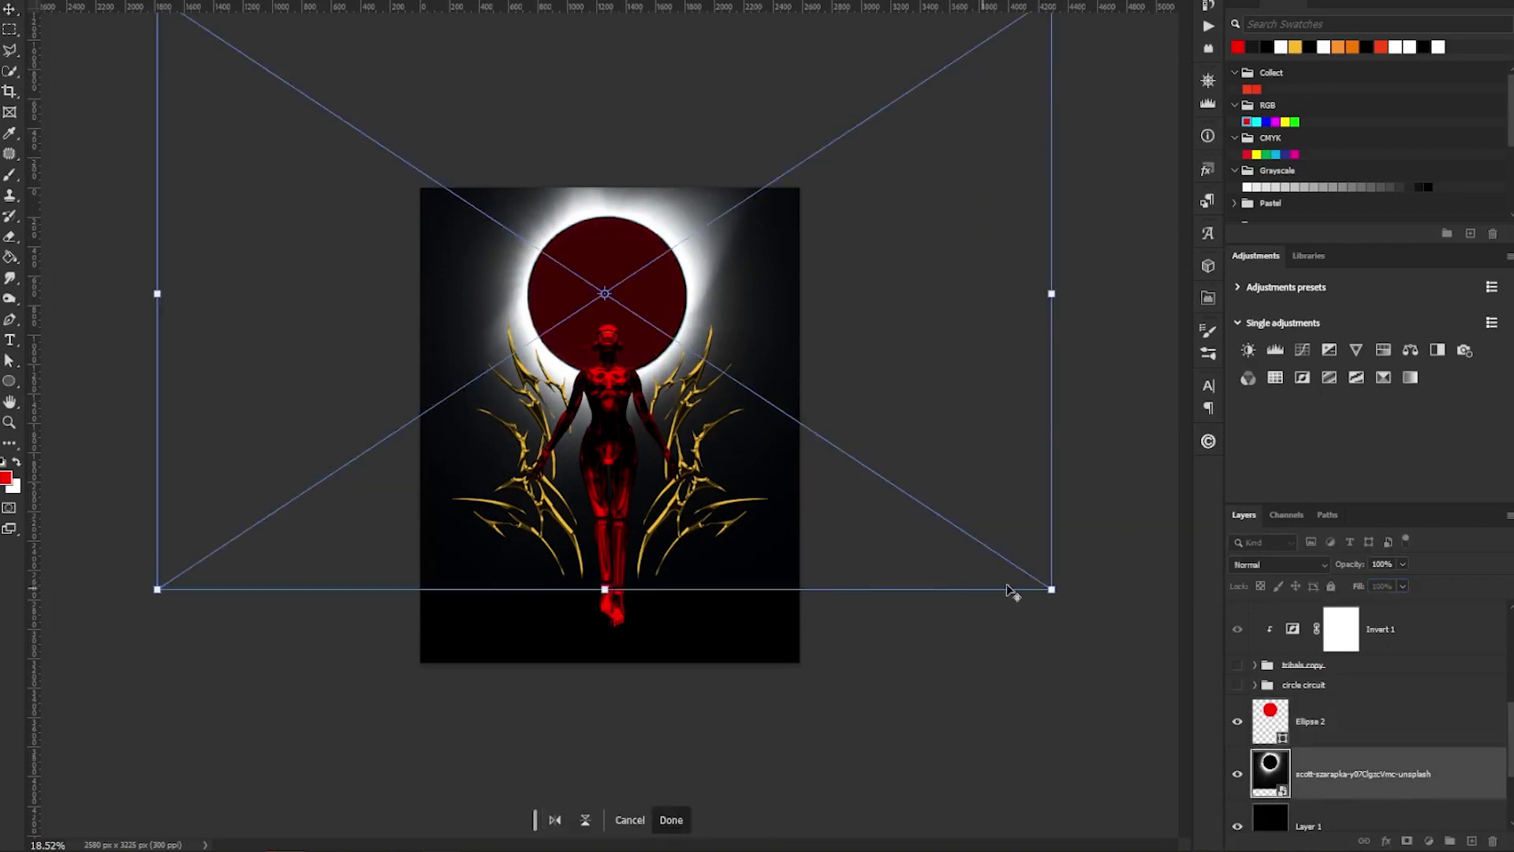
pyautogui.moveTo(1015, 591); pyautogui.dragTo(916, 509)
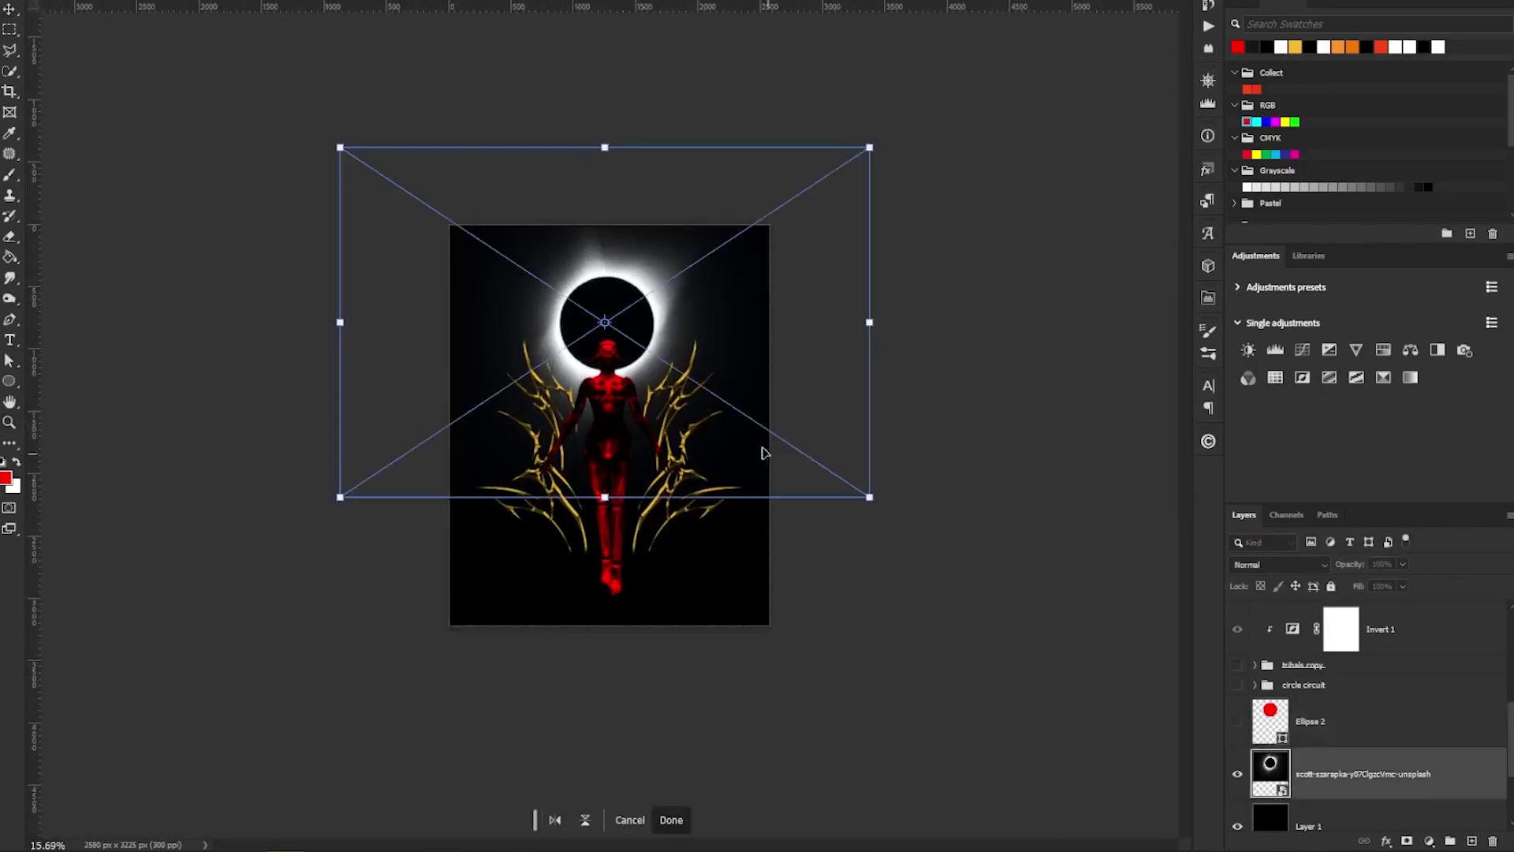
pyautogui.moveTo(873, 149); pyautogui.dragTo(912, 139)
pyautogui.press('Return')
pyautogui.press('z')
pyautogui.moveTo(635, 346)
pyautogui.mouseDown()
pyautogui.moveTo(581, 346)
pyautogui.moveTo(678, 422)
pyautogui.moveTo(635, 347)
pyautogui.mouseUp()
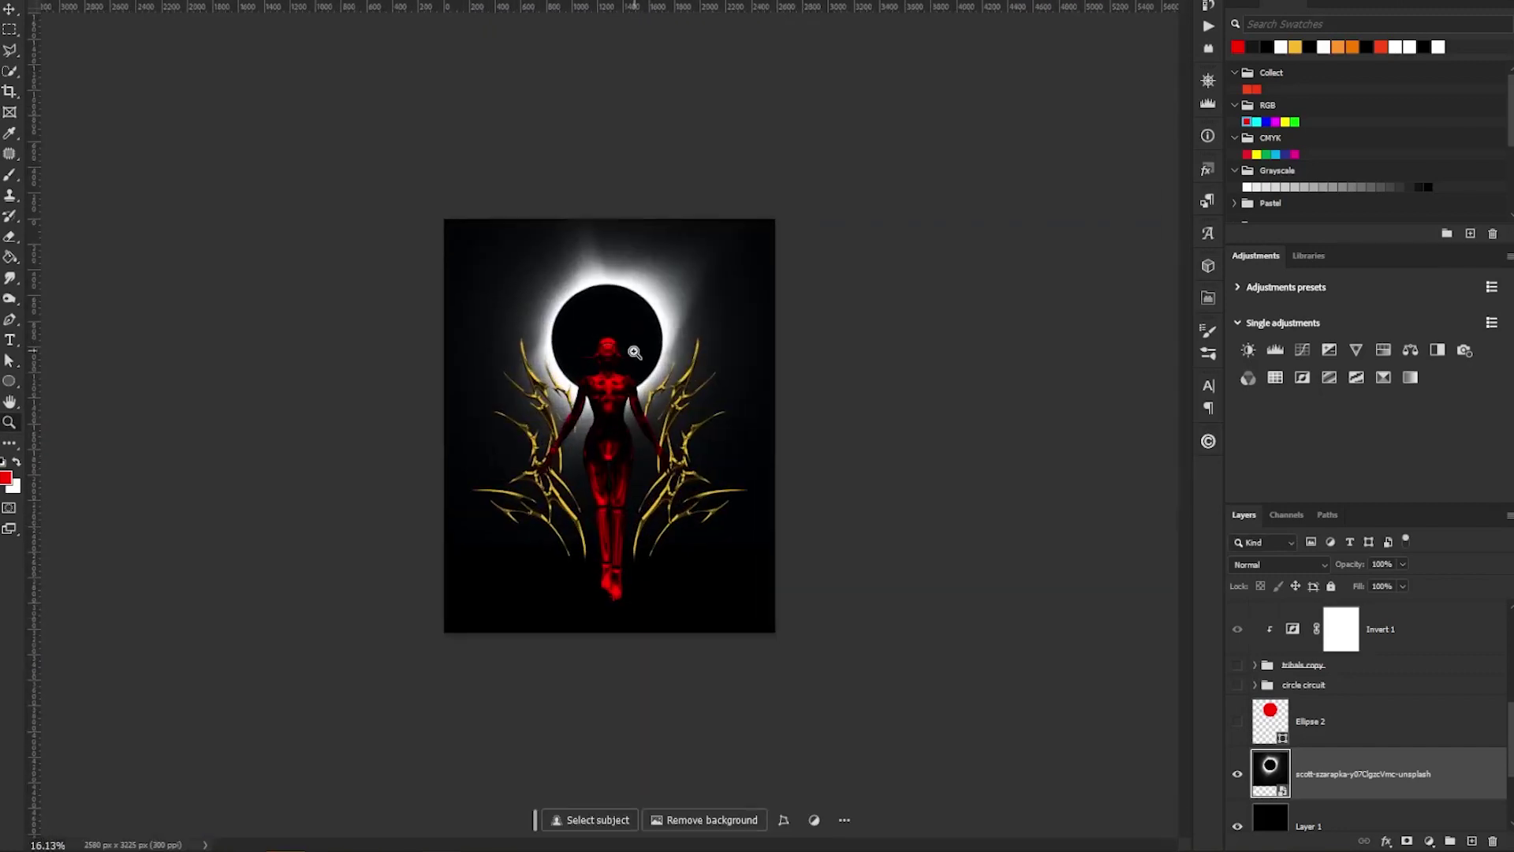
# Clip a golden yellow filled layer to the eclipse photo and set it to Multiply
pyautogui.click(1470, 842)
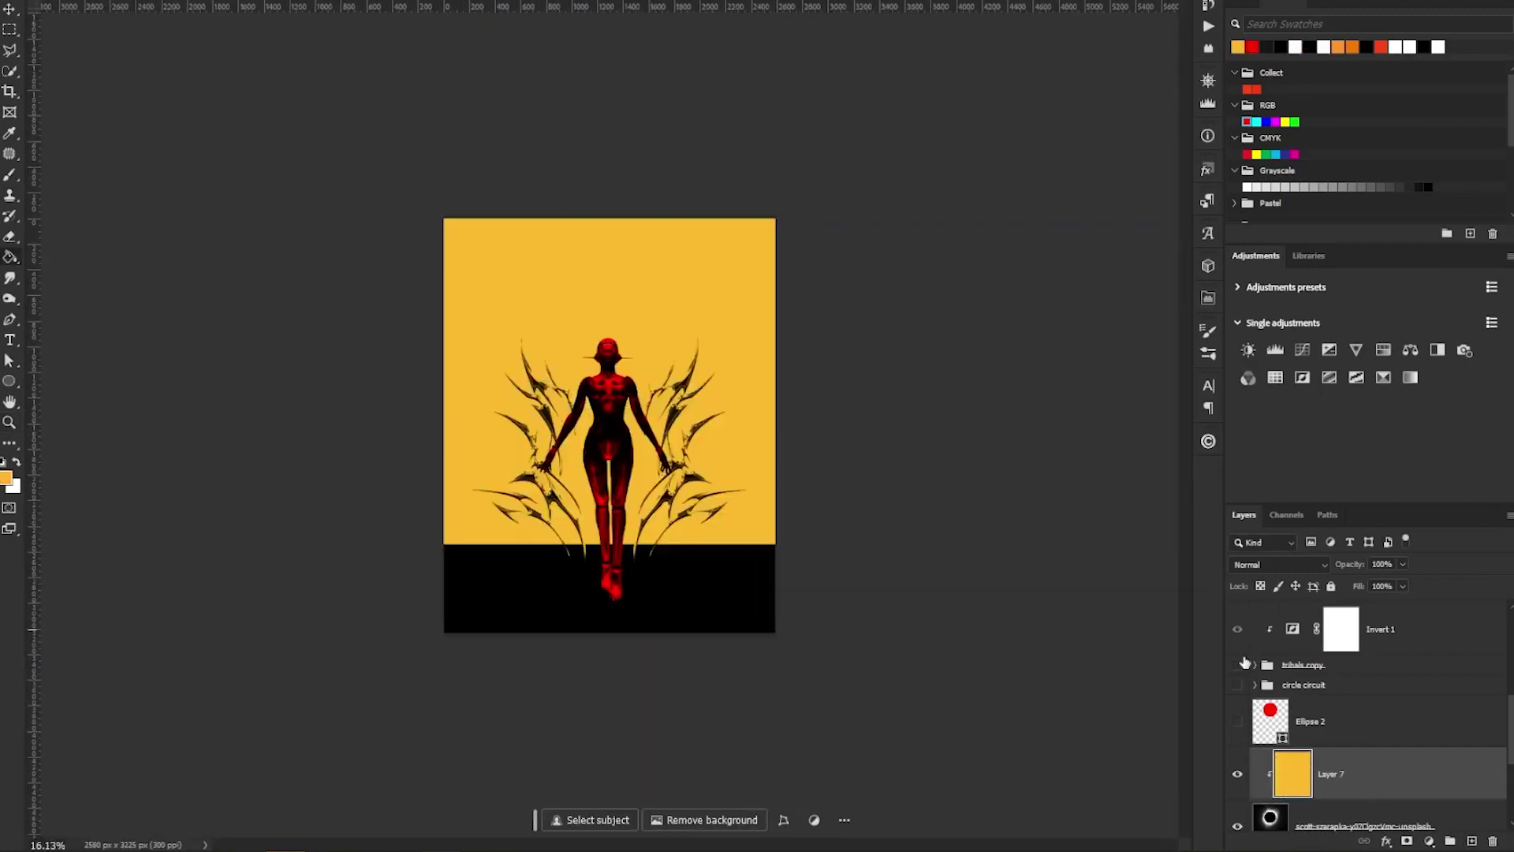
pyautogui.click(1278, 565)
pyautogui.click(1270, 470)
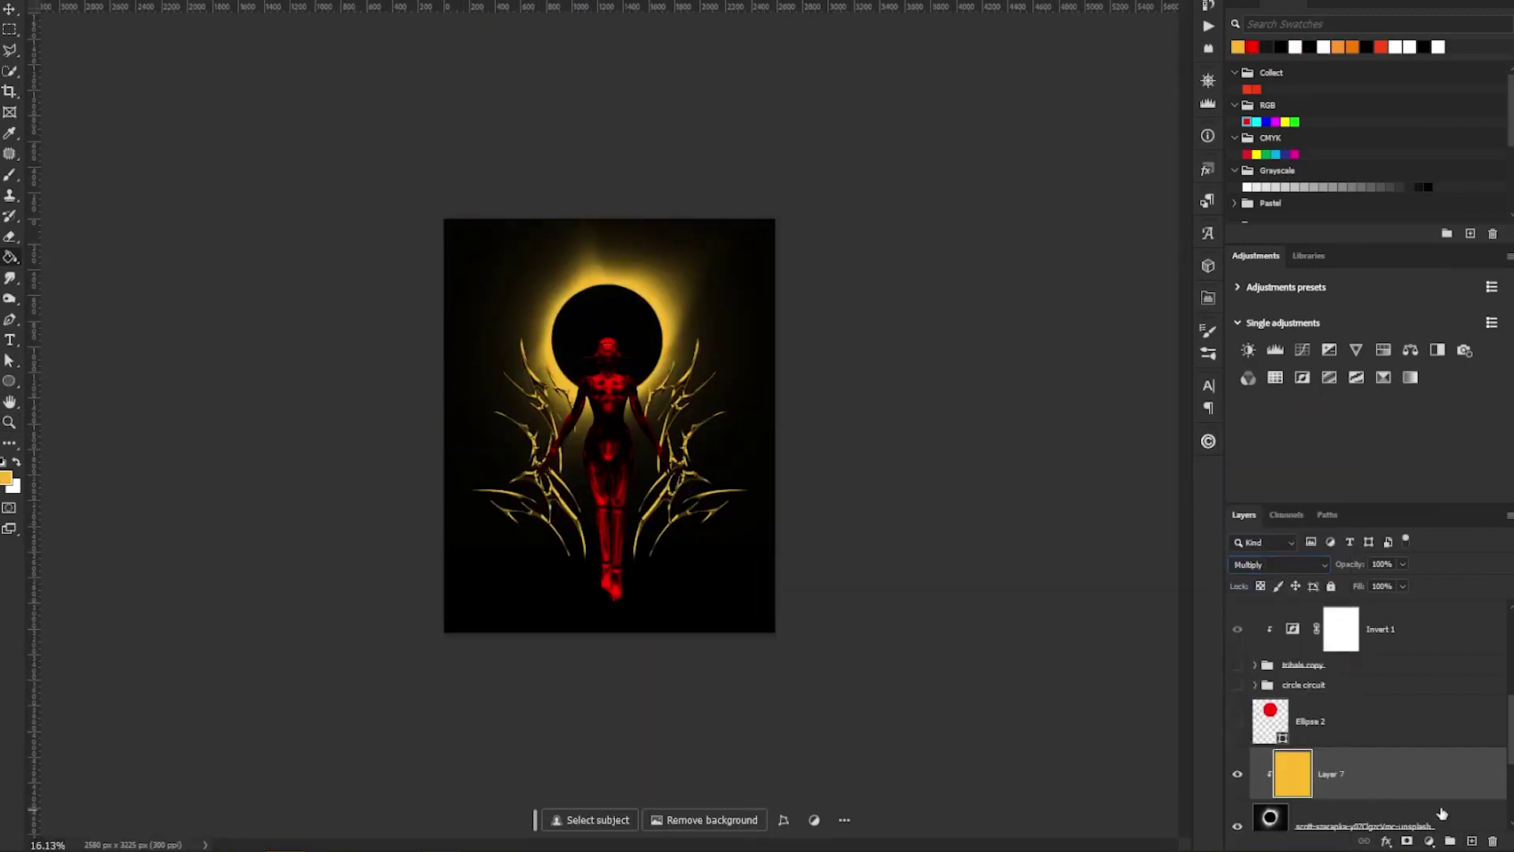
# Add a layer mask to the eclipse photo and paint its outer edges black to fade them out
pyautogui.click(1393, 817)
pyautogui.click(1406, 841)
pyautogui.press('b')
pyautogui.moveTo(677, 503); pyautogui.dragTo(798, 156)
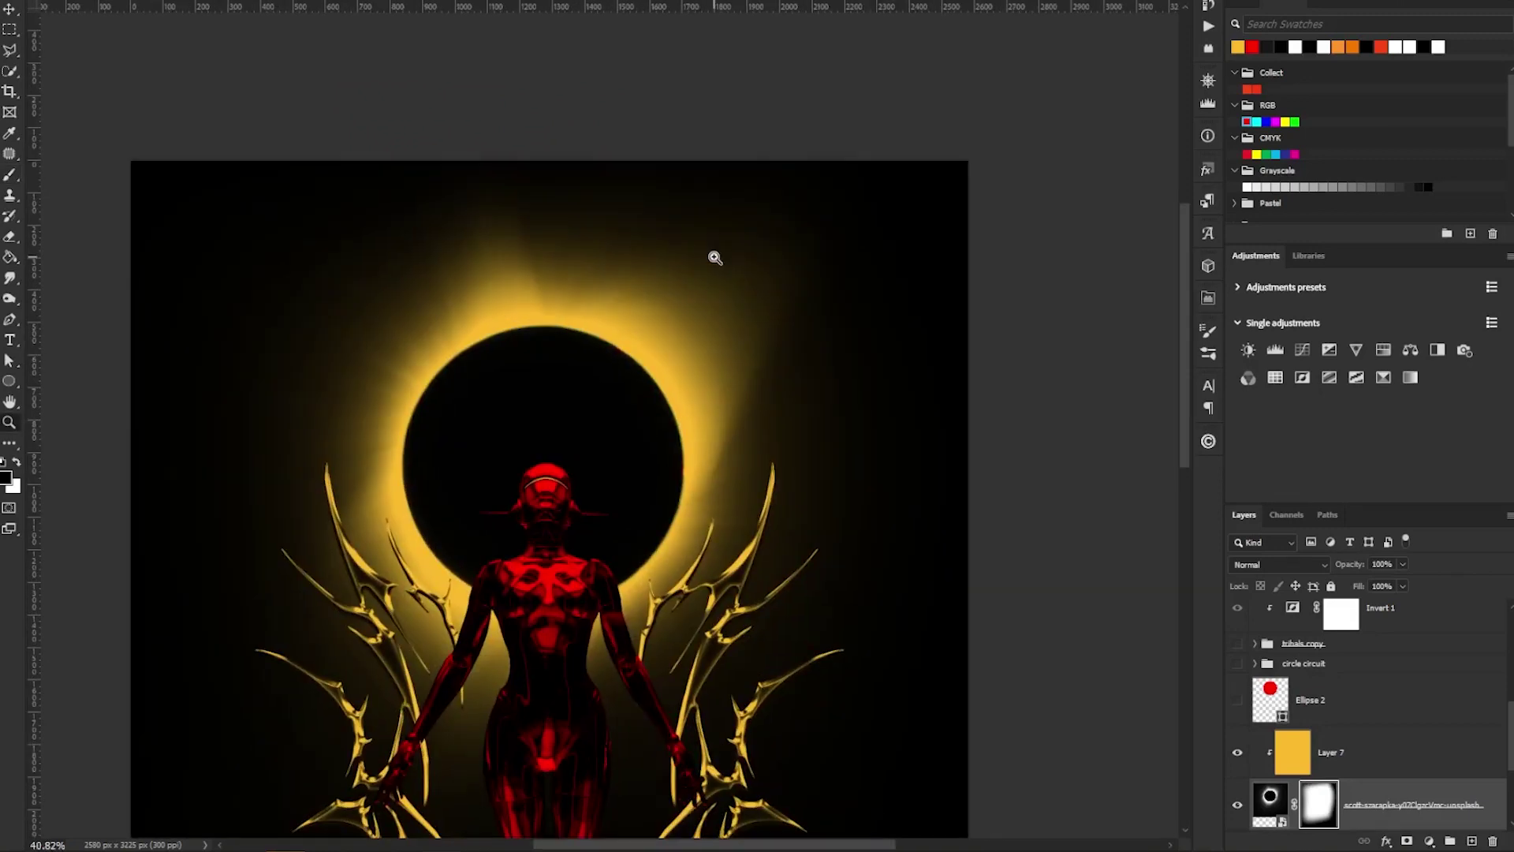
# Try Overlay on the eclipse's golden Layer 7 and set its blend mode to Soft Light
pyautogui.scroll(-5, 713, 253)
pyautogui.click(1279, 565)
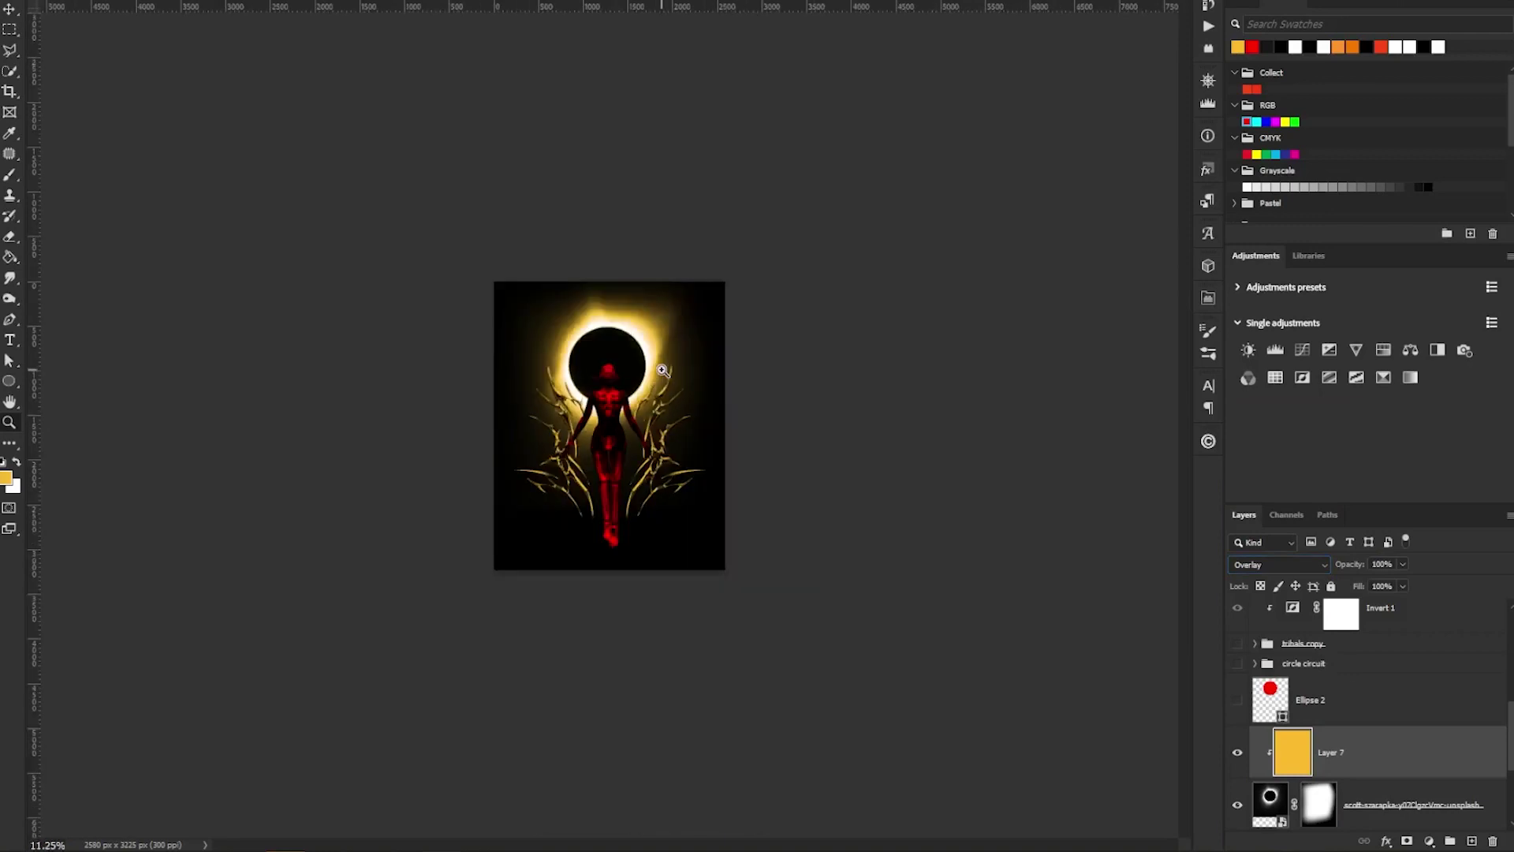
pyautogui.click(1279, 564)
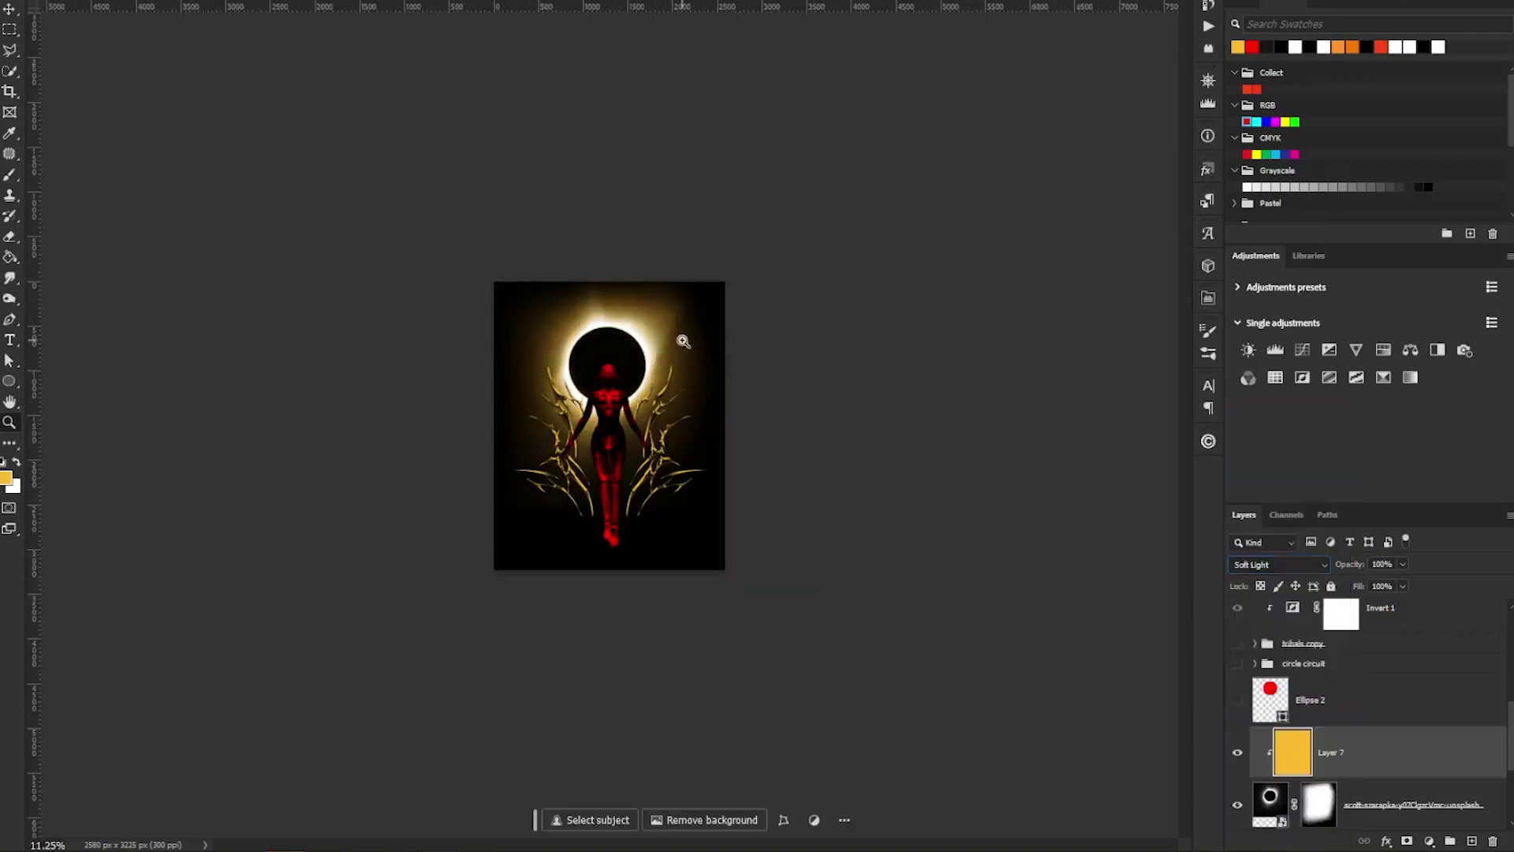
# Fade out the eclipse photo's hard lower edge on its mask and move the composition down about 61 px
pyautogui.scroll(3, 697, 351)
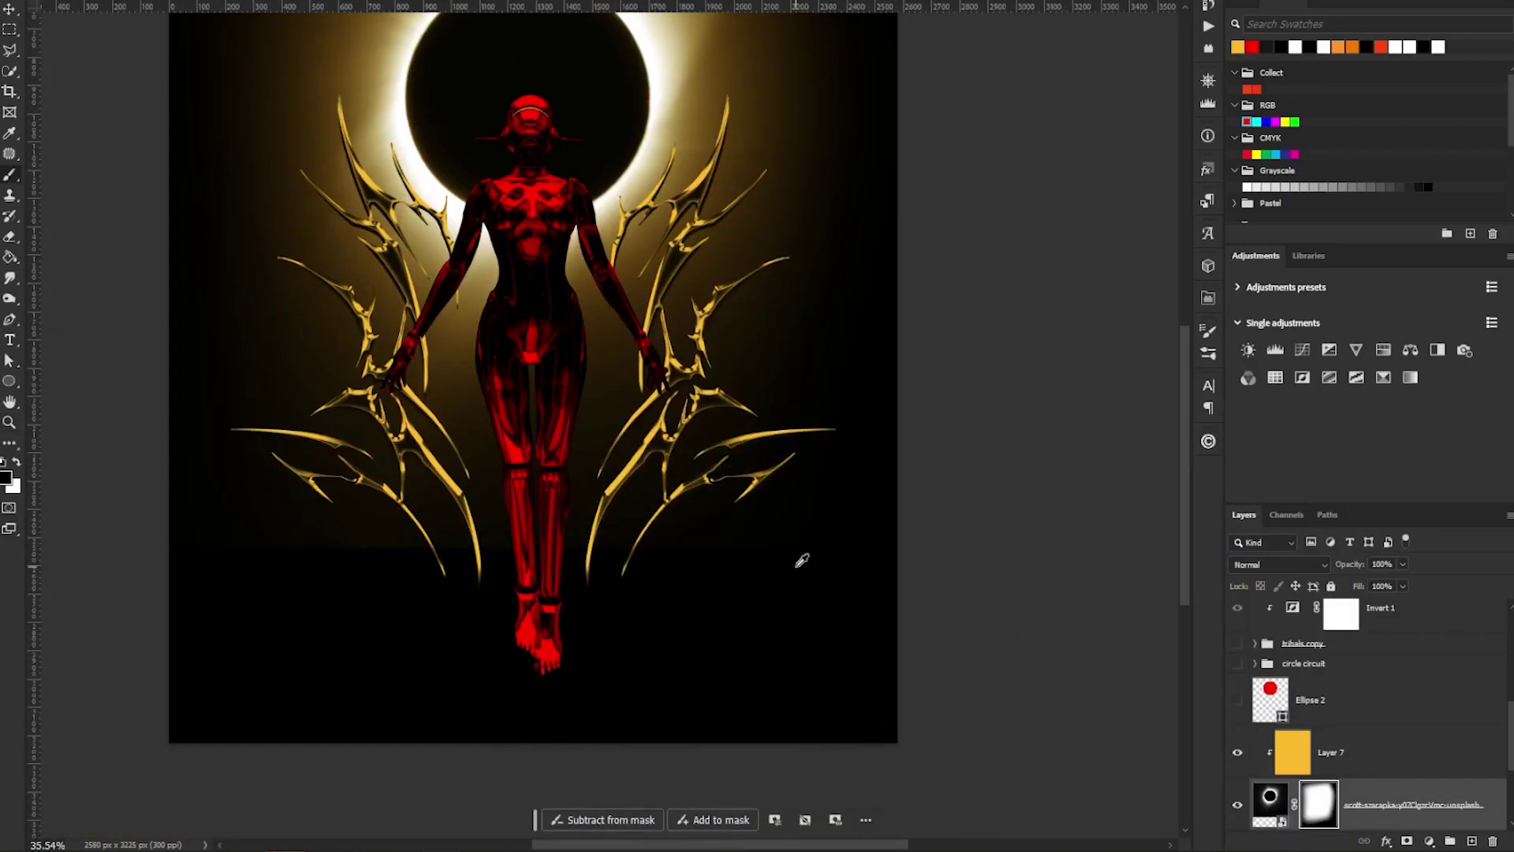
pyautogui.scroll(-2, 777, 660)
pyautogui.scroll(-2, 611, 452)
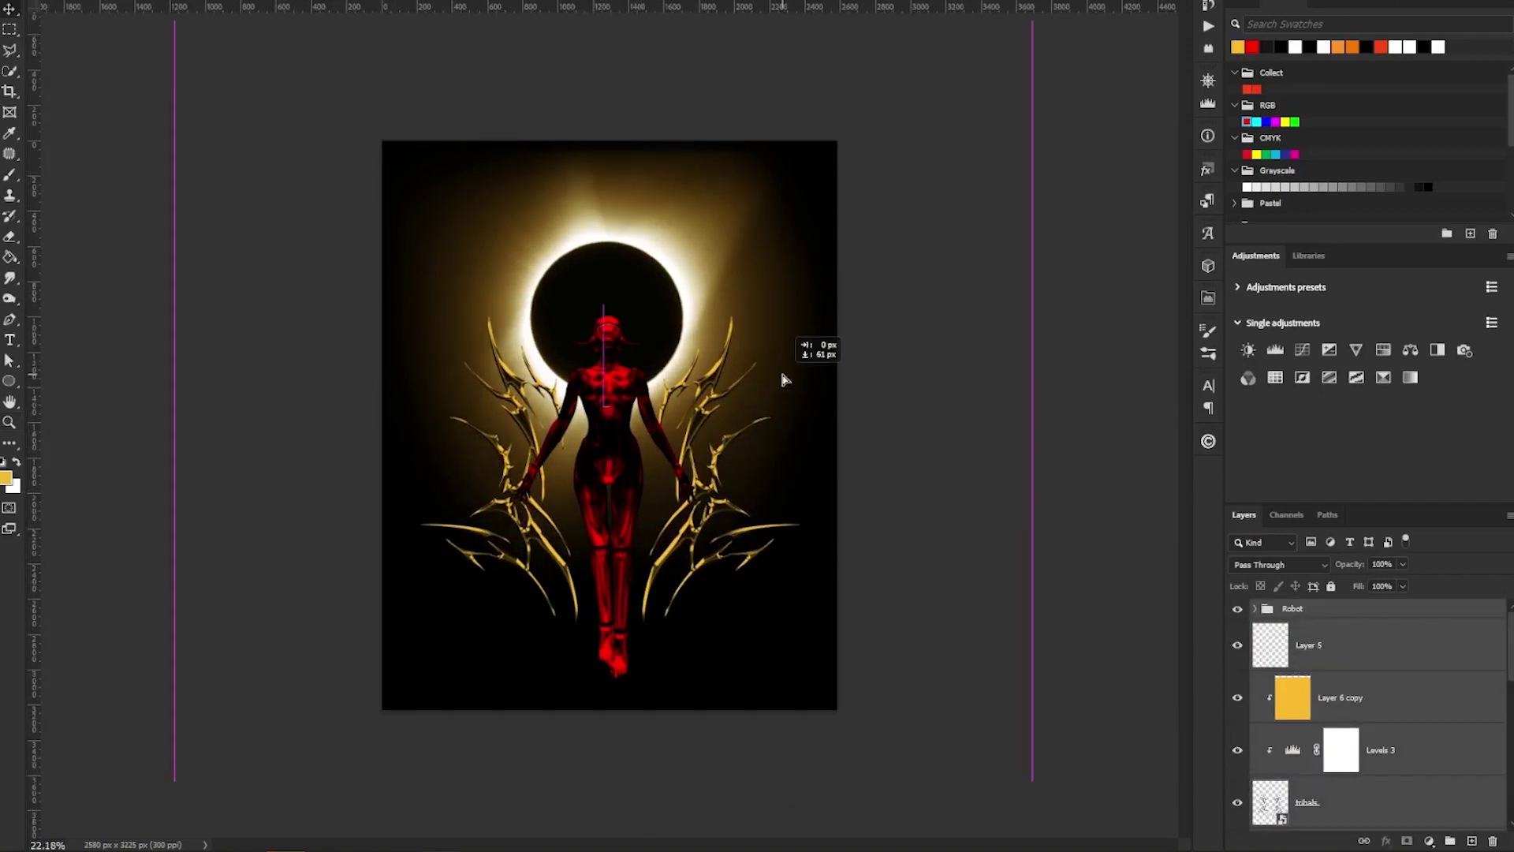
# Paint more black around the outer edges of the eclipse photo's layer mask to tighten its golden glow
pyautogui.click(1318, 688)
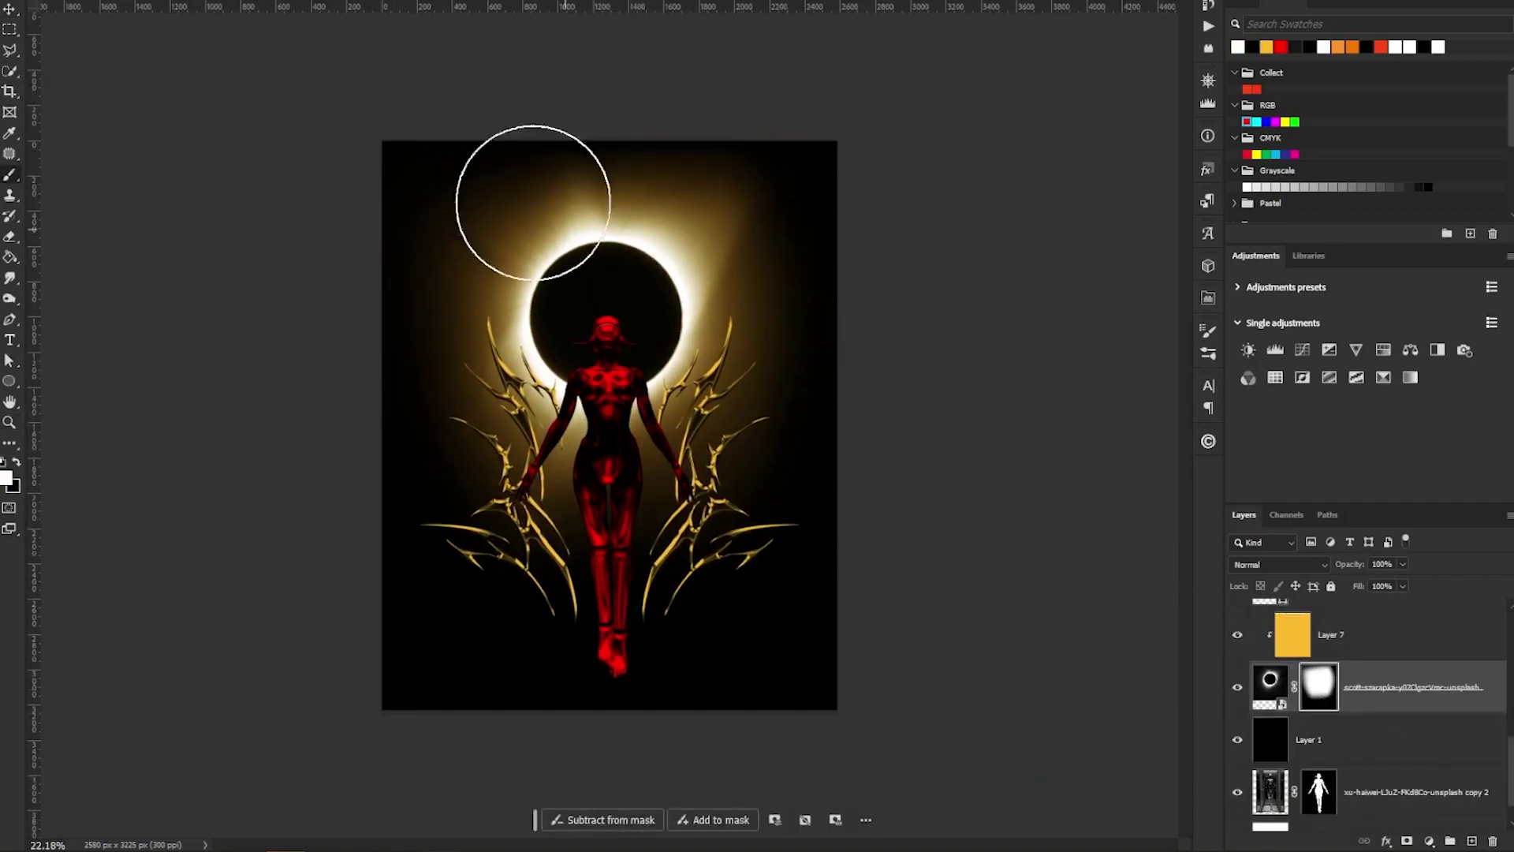
pyautogui.keyDown('alt'); pyautogui.rightClick(608, 294); pyautogui.keyUp('alt')
pyautogui.press('z')
pyautogui.moveTo(569, 358)
pyautogui.mouseDown()
pyautogui.moveTo(618, 358)
pyautogui.moveTo(678, 270)
pyautogui.moveTo(602, 307)
pyautogui.mouseUp()
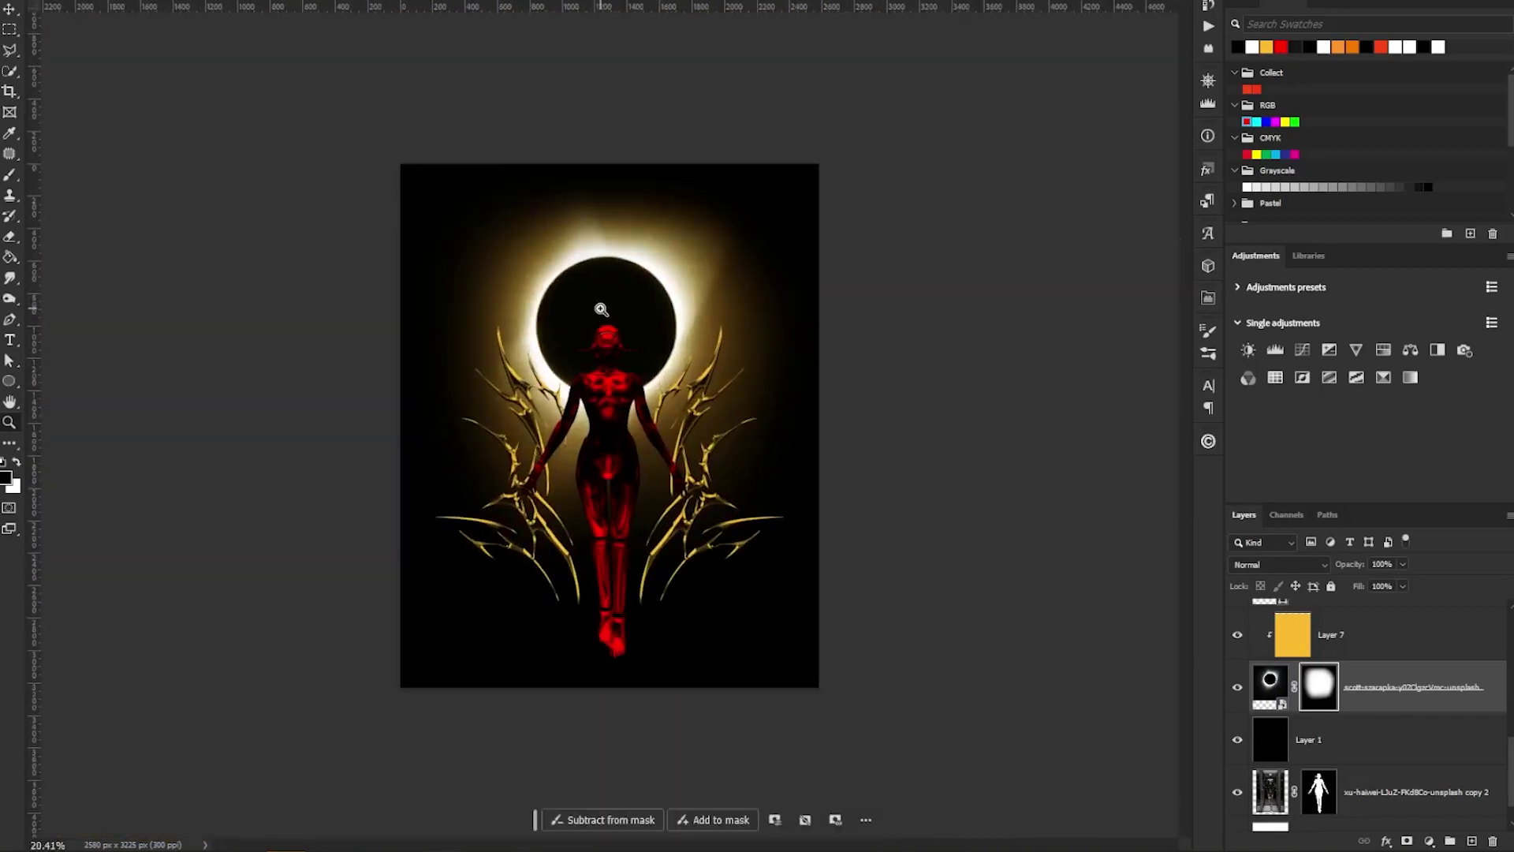
pyautogui.scroll(6, 1370, 755)
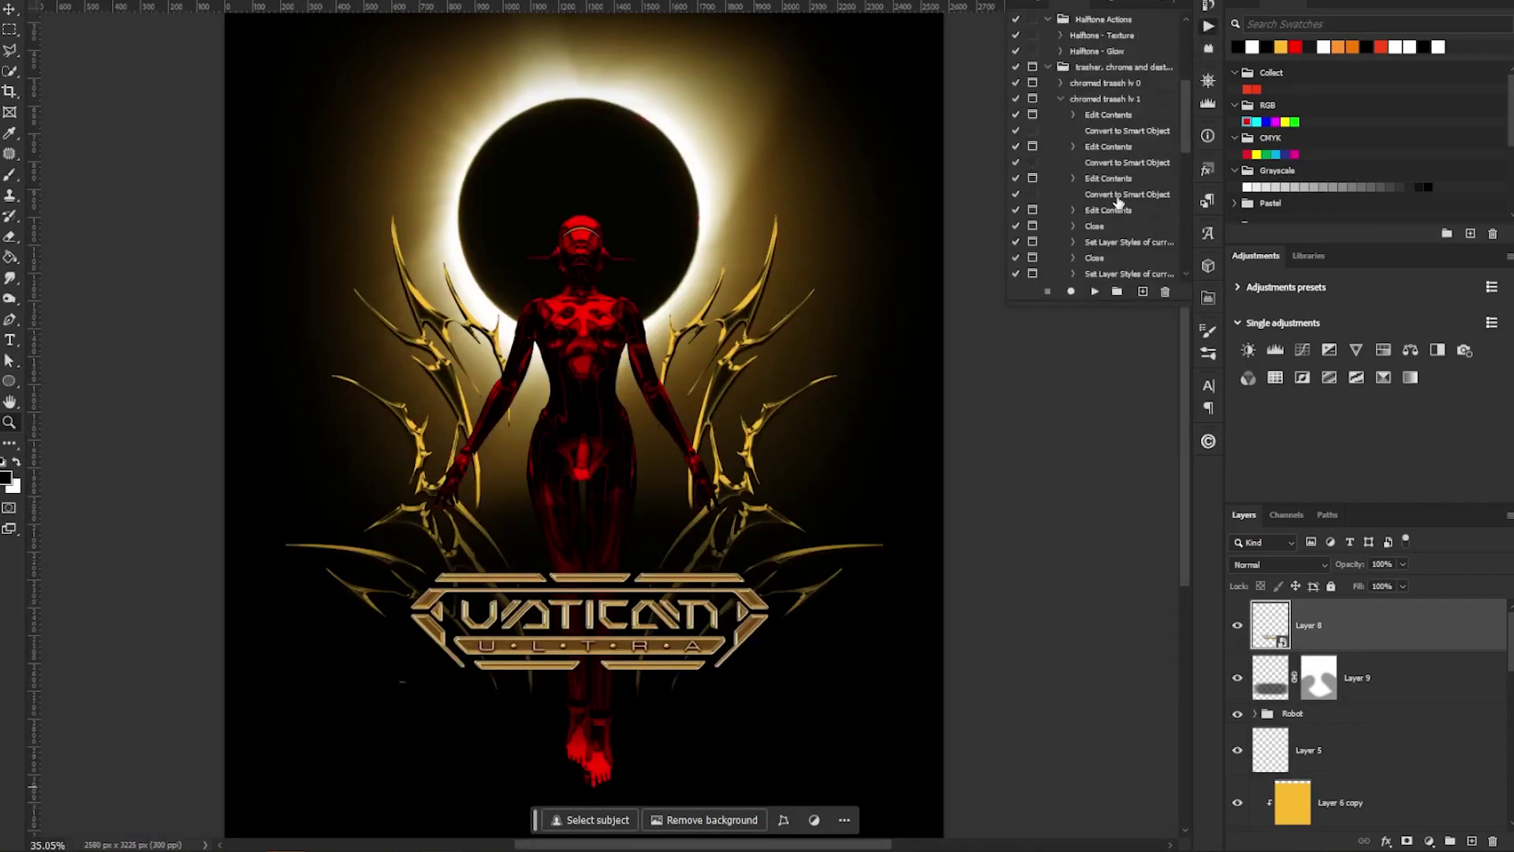
# Run the "chromed traash lv 1" action on the VATICAN logo, saving the smart object changes, and mask out the stray mark below the logo
pyautogui.click(1094, 293)
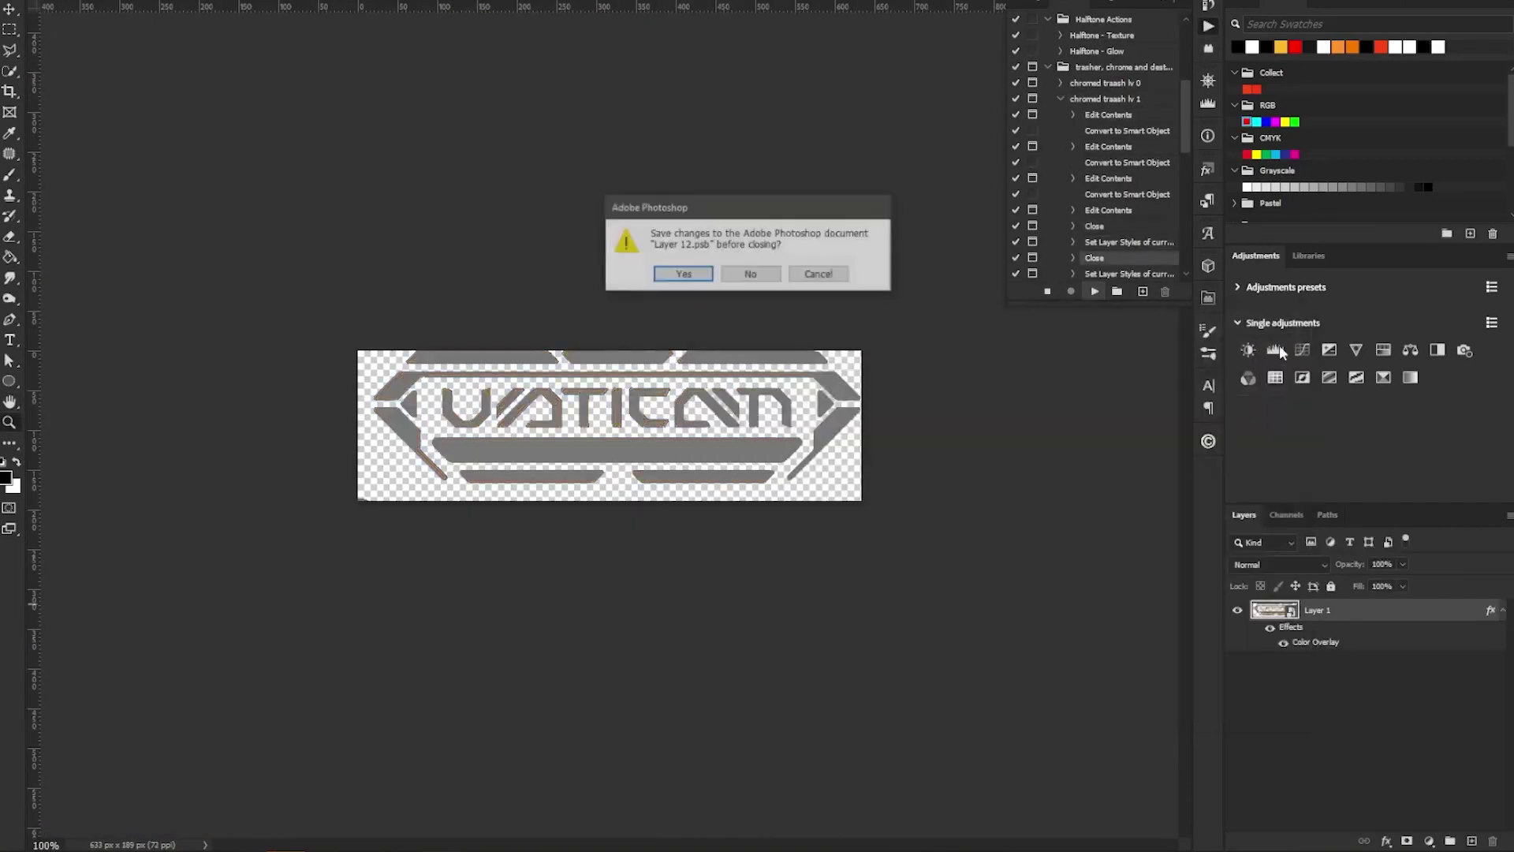
pyautogui.press('Return')
pyautogui.moveTo(974, 484); pyautogui.dragTo(978, 474)
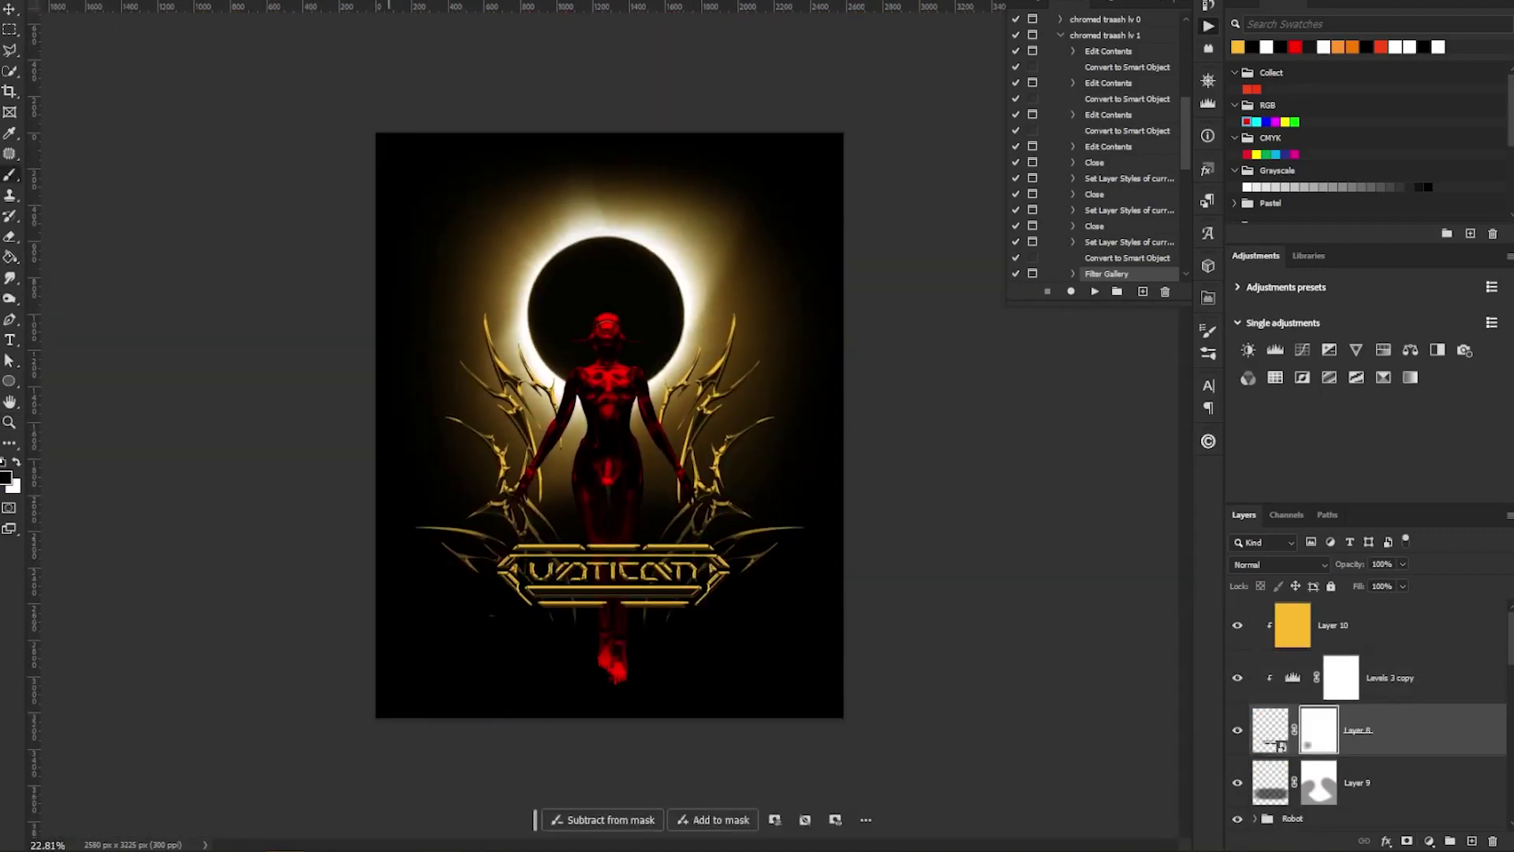
pyautogui.click(492, 615)
pyautogui.scroll(-5, 514, 587)
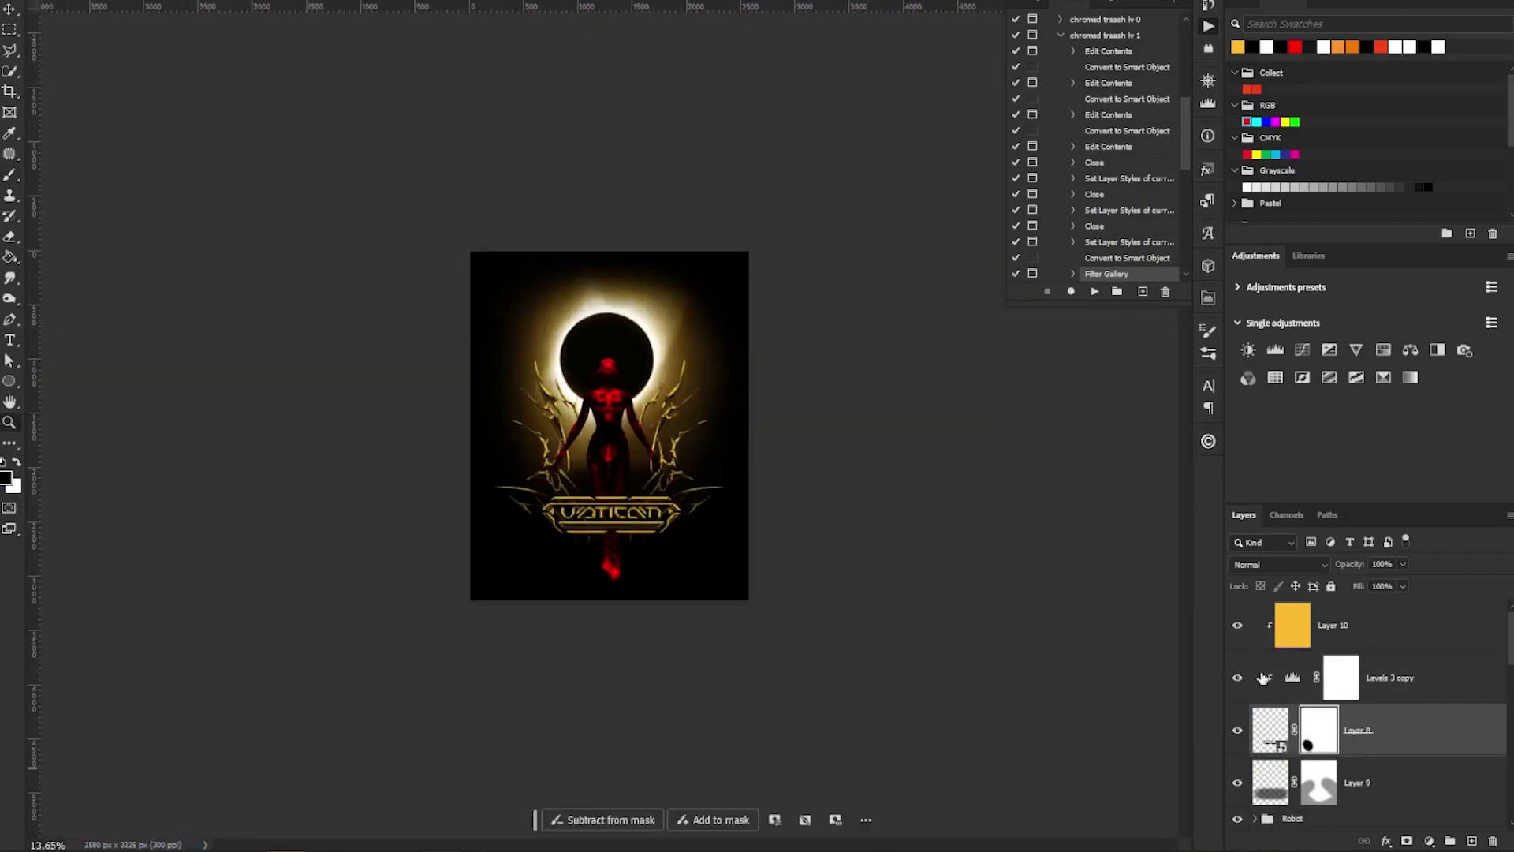
# Select the logo layers from Layer 10 to Layer 9, switch the rulers to percent and pull a vertical guide near the poster's centre
pyautogui.click(1361, 631)
pyautogui.keyDown('shift'); pyautogui.click(1362, 783); pyautogui.keyUp('shift')
pyautogui.scroll(8, 599, 663)
pyautogui.rightClick(360, 6)
pyautogui.click(379, 97)
pyautogui.moveTo(33, 286); pyautogui.dragTo(592, 287)
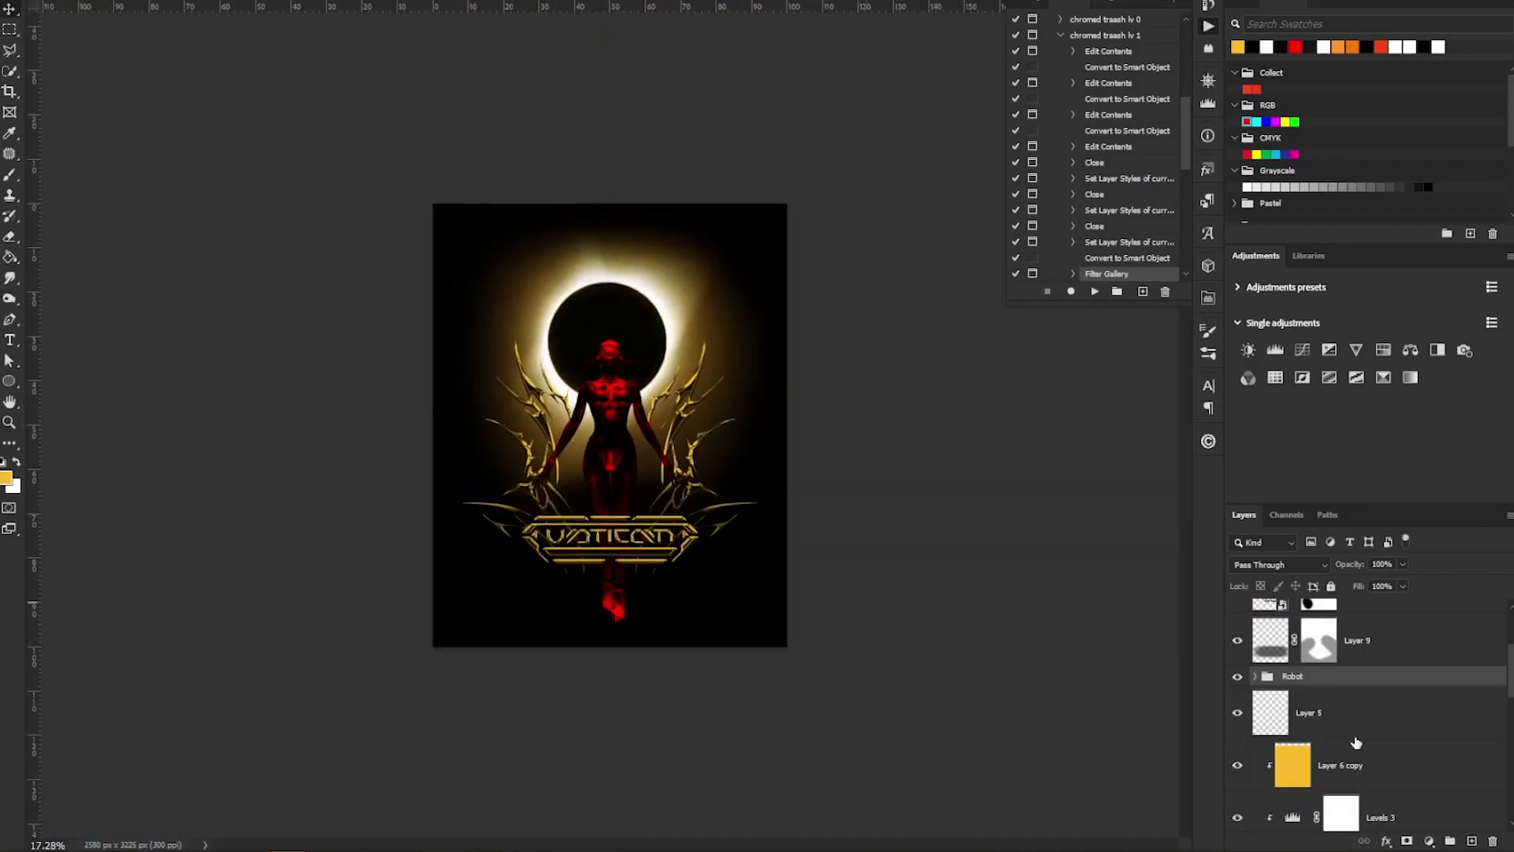
# Compare the poster with individual layers shown and hidden, and examine the logo's gold finish up close
pyautogui.scroll(-5, 1364, 745)
pyautogui.scroll(4, 1375, 750)
pyautogui.click(1237, 698)
pyautogui.press('z')
pyautogui.moveTo(702, 463); pyautogui.dragTo(608, 470)
pyautogui.scroll(4, 1261, 635)
pyautogui.click(1238, 626)
pyautogui.scroll(-5, 1248, 634)
pyautogui.click(1237, 651)
pyautogui.scroll(5, 1238, 652)
pyautogui.click(1237, 626)
pyautogui.click(1254, 818)
pyautogui.scroll(-5, 1244, 673)
pyautogui.moveTo(640, 416); pyautogui.dragTo(732, 701)
pyautogui.scroll(3, 1333, 631)
pyautogui.click(1356, 621)
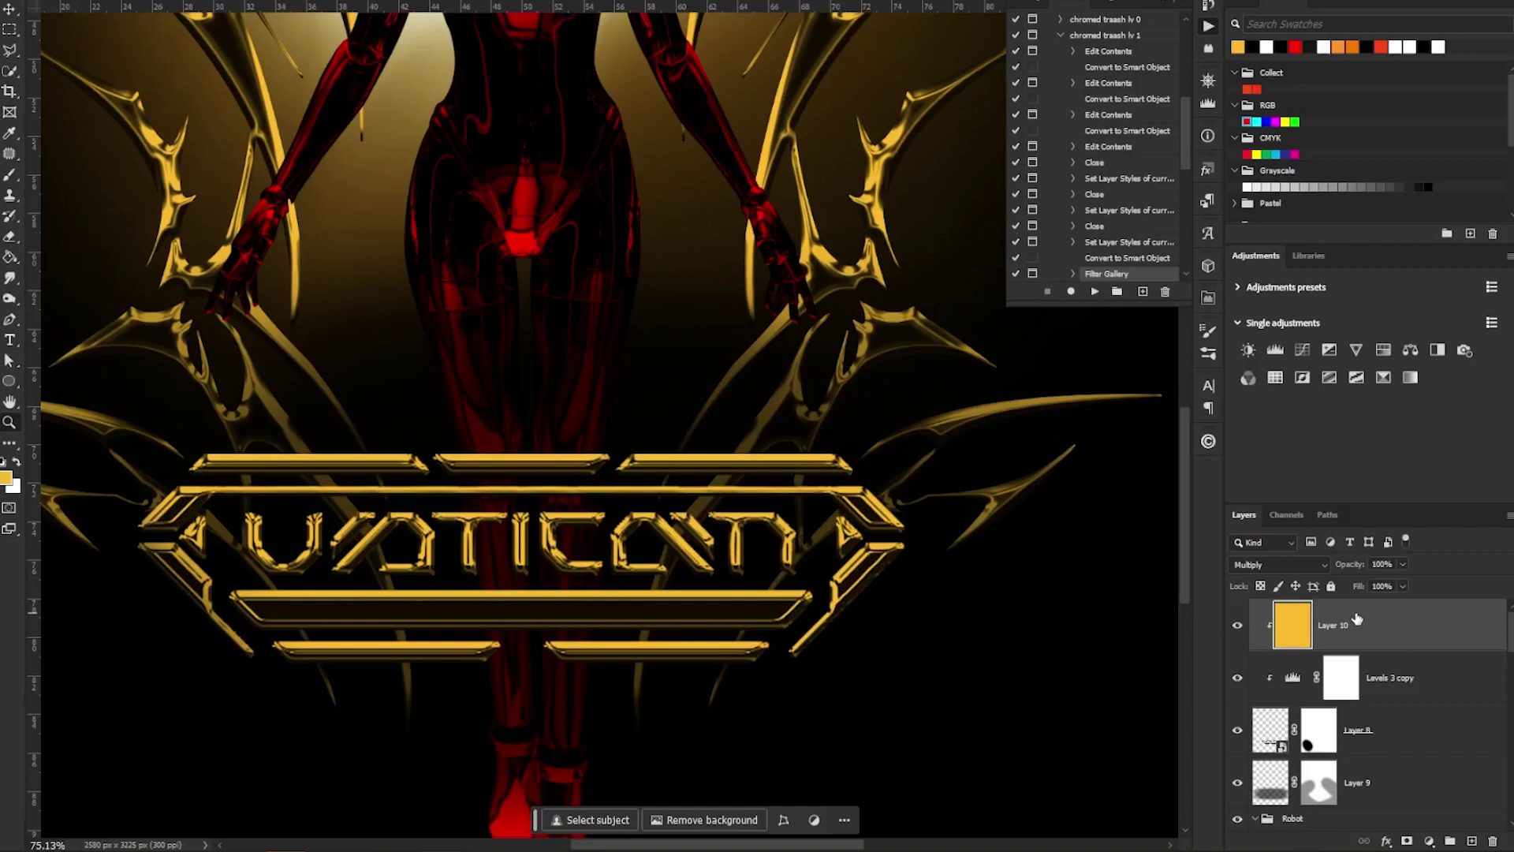
pyautogui.scroll(-1, 1331, 694)
pyautogui.moveTo(598, 408); pyautogui.dragTo(554, 417)
pyautogui.moveTo(532, 491); pyautogui.dragTo(587, 497)
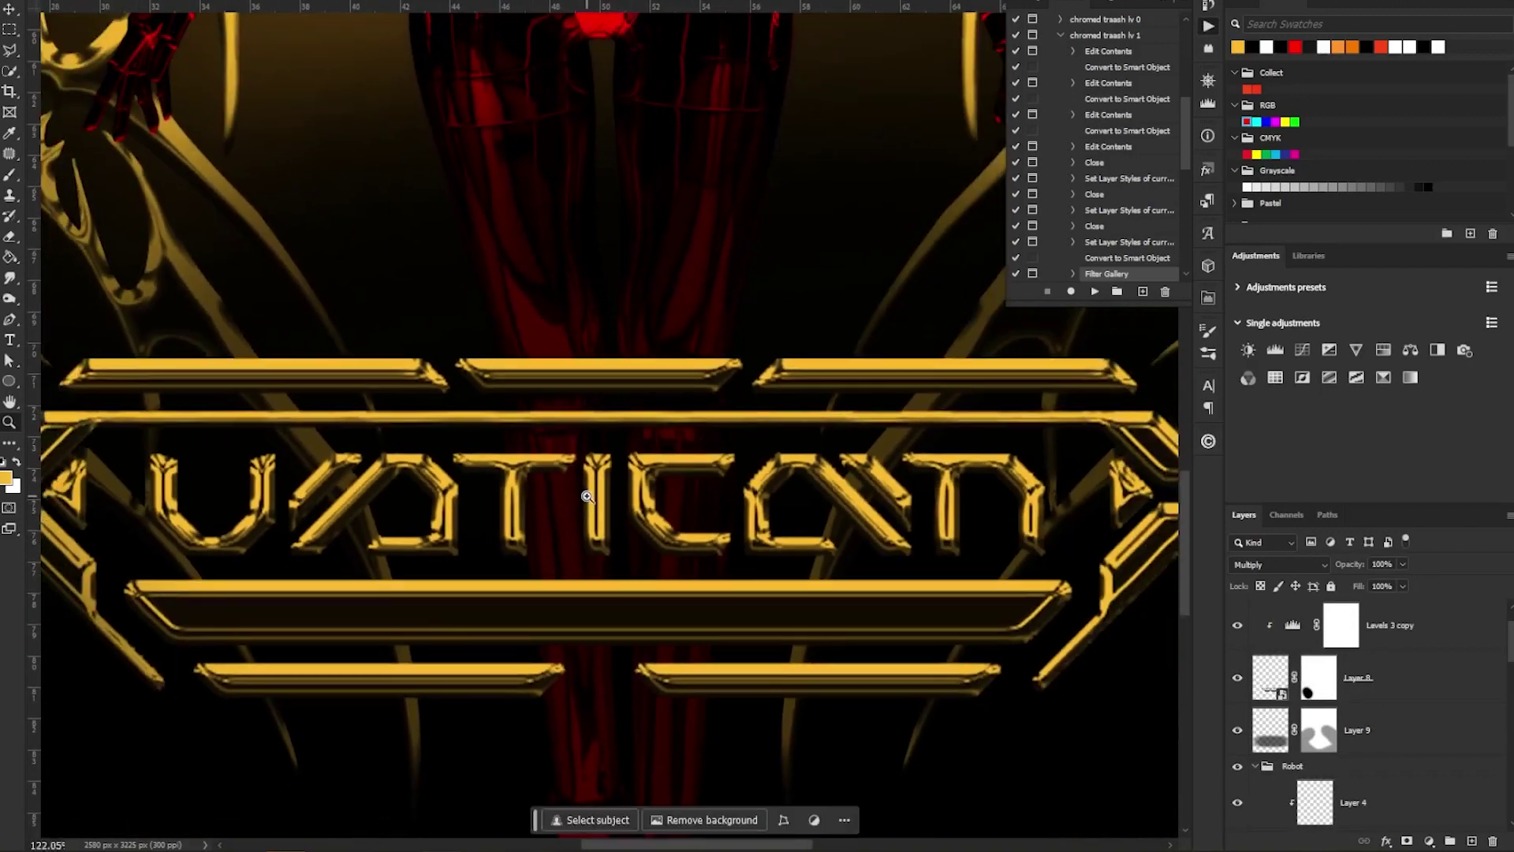
# Open the logo's nested smart object contents and its Color Overlay effect settings
pyautogui.doubleClick(1271, 680)
pyautogui.doubleClick(1274, 617)
pyautogui.doubleClick(1324, 642)
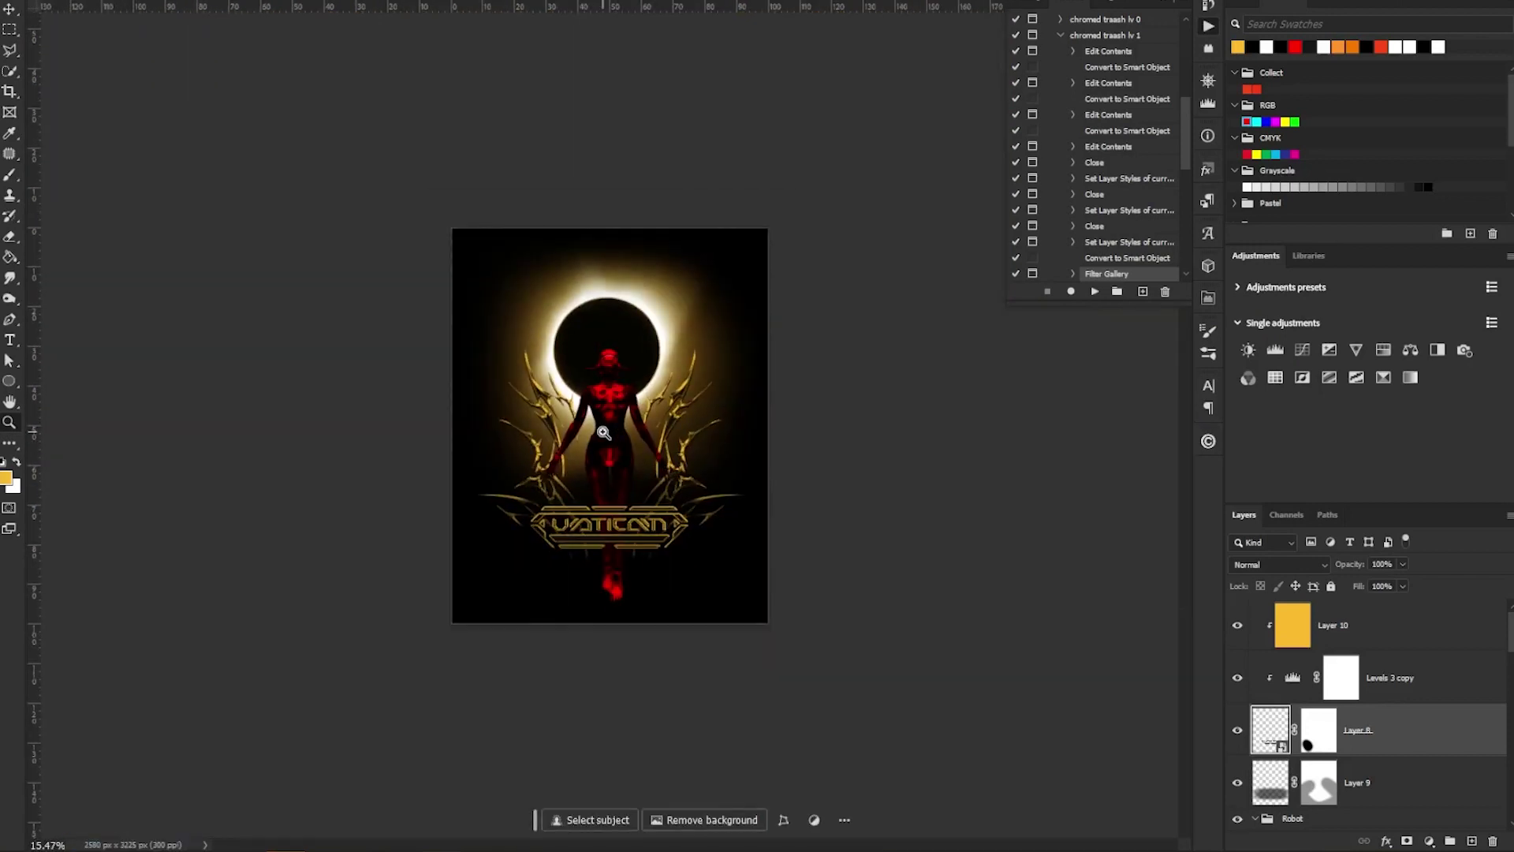
# Try the Filter Gallery's Diffuse Glow on a merged copy of all visible layers converted to a smart object
pyautogui.hotkey('ctrl', 'alt', 'shift', 'e')
pyautogui.rightClick(1393, 643)
pyautogui.click(1440, 534)
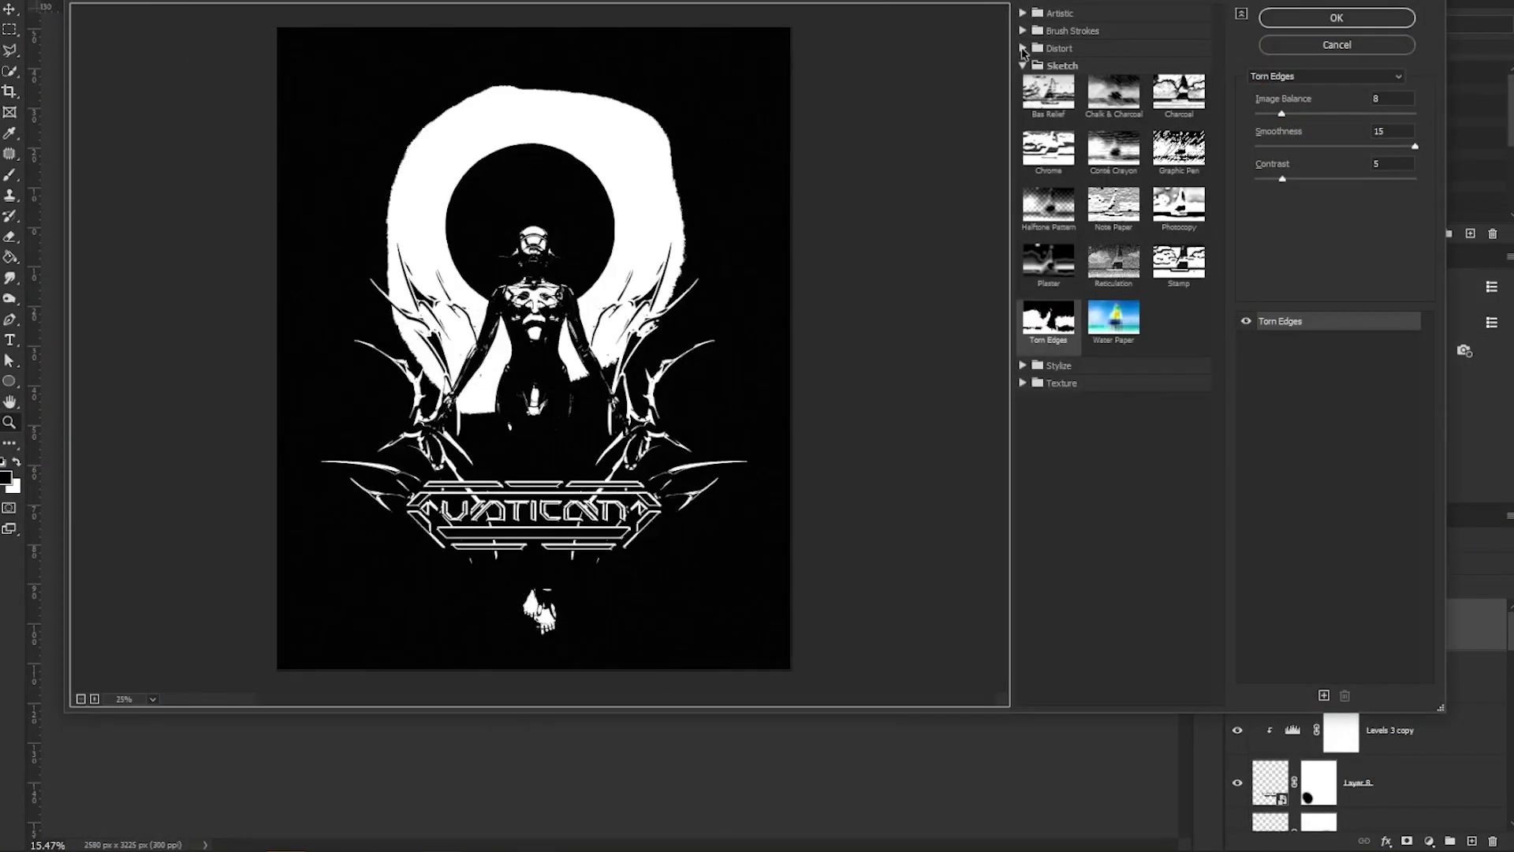
pyautogui.click(1049, 75)
pyautogui.moveTo(1376, 146)
pyautogui.mouseDown()
pyautogui.moveTo(1395, 147)
pyautogui.moveTo(1355, 146)
pyautogui.moveTo(1380, 146)
pyautogui.mouseUp()
pyautogui.click(1338, 179)
pyautogui.click(1320, 23)
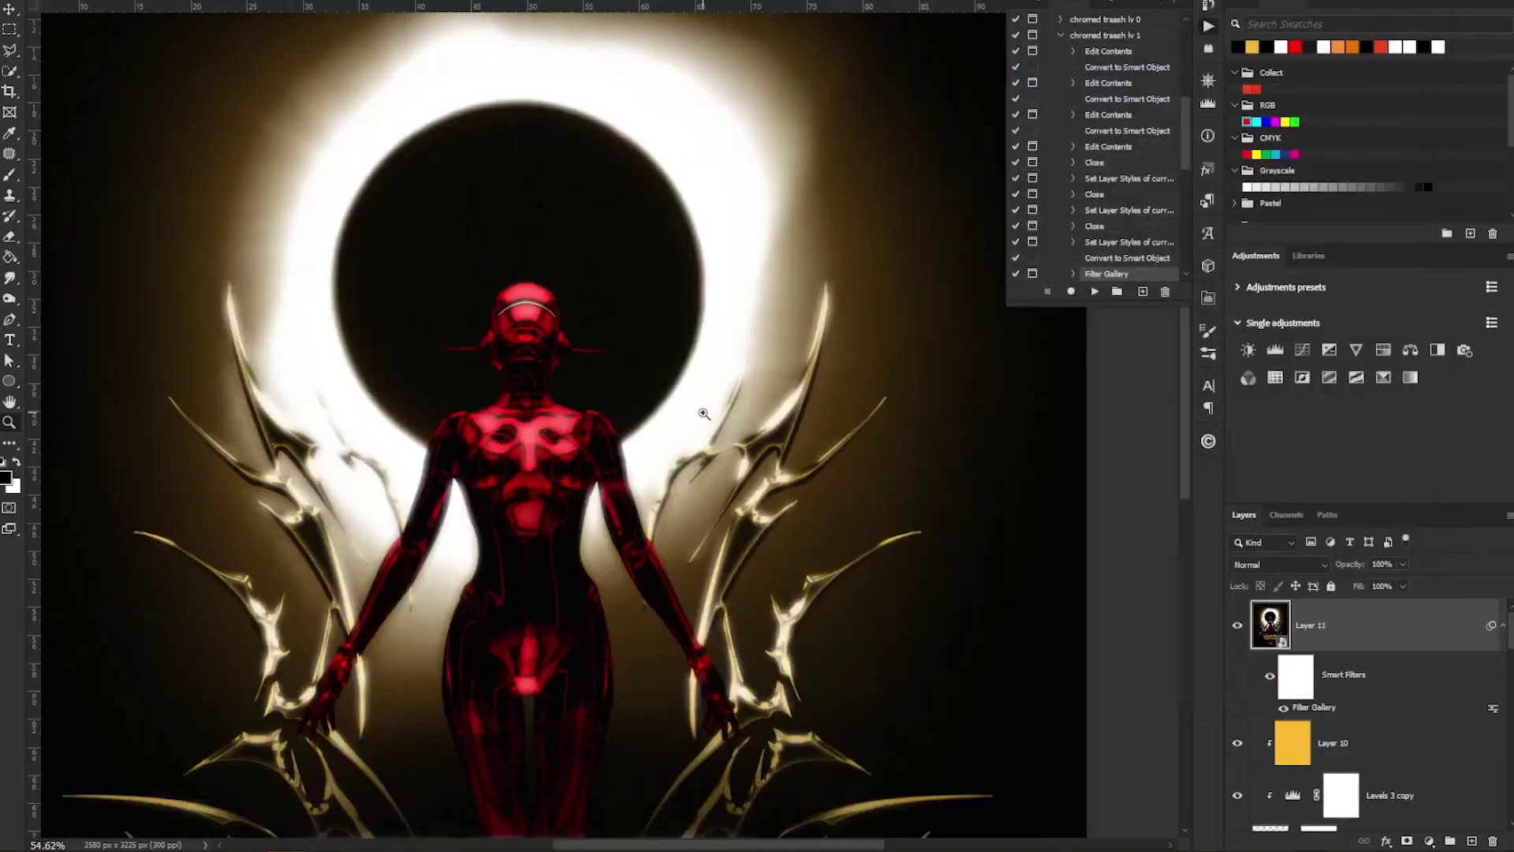
pyautogui.moveTo(696, 419)
pyautogui.mouseDown()
pyautogui.moveTo(591, 418)
pyautogui.moveTo(697, 419)
pyautogui.mouseUp()
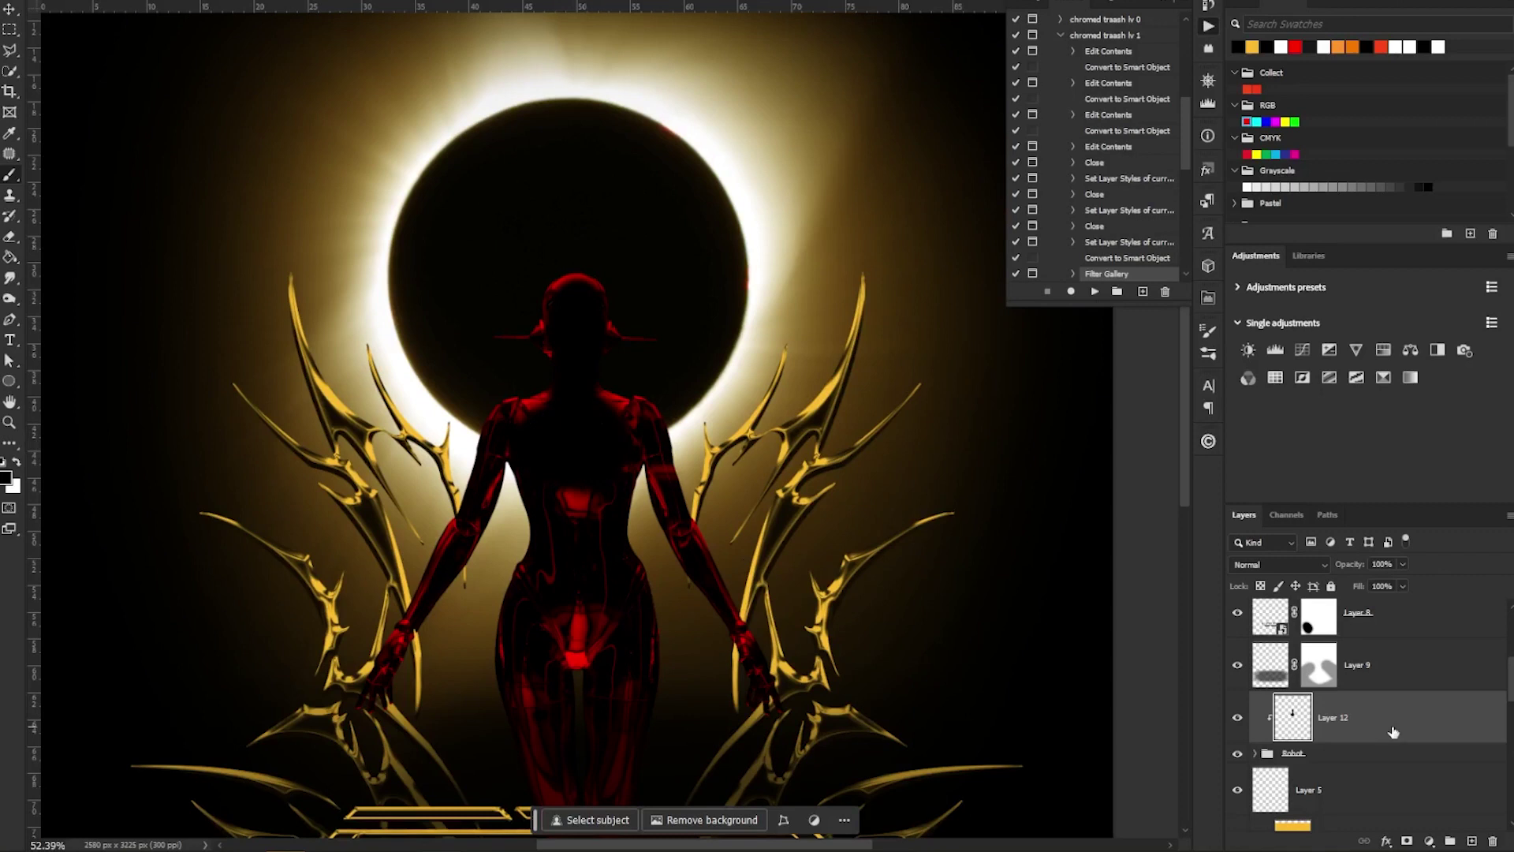
# Undo the black painting on Layer 12 above the Robot group, fill the layer with gray and set it to Overlay
pyautogui.hotkey('ctrl', 'z')
pyautogui.hotkey('ctrl', 'z')
pyautogui.click(57, 2)
pyautogui.click(100, 193)
pyautogui.click(1279, 564)
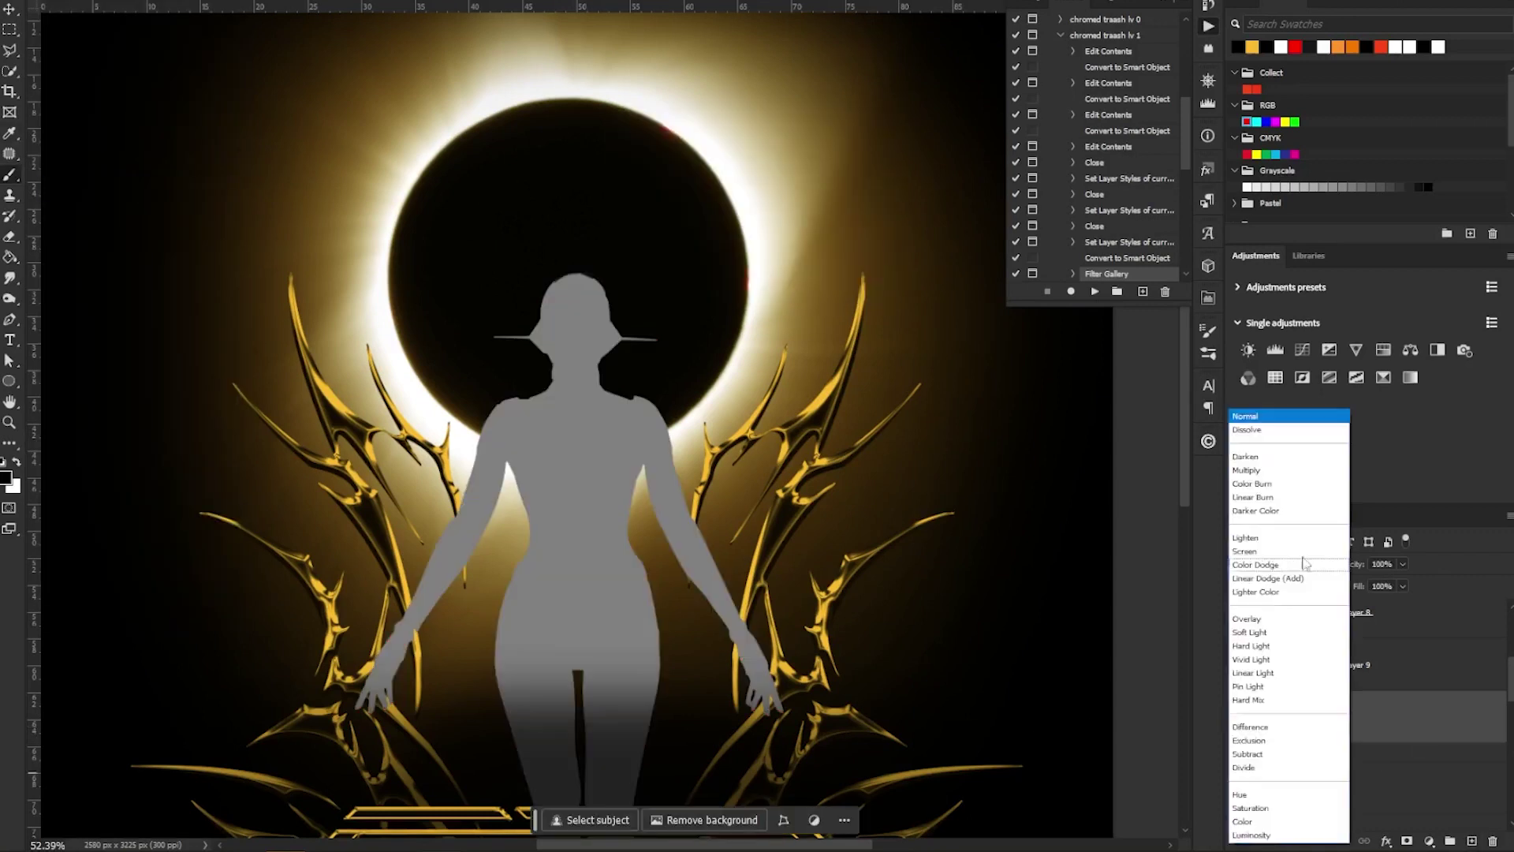
pyautogui.click(1254, 619)
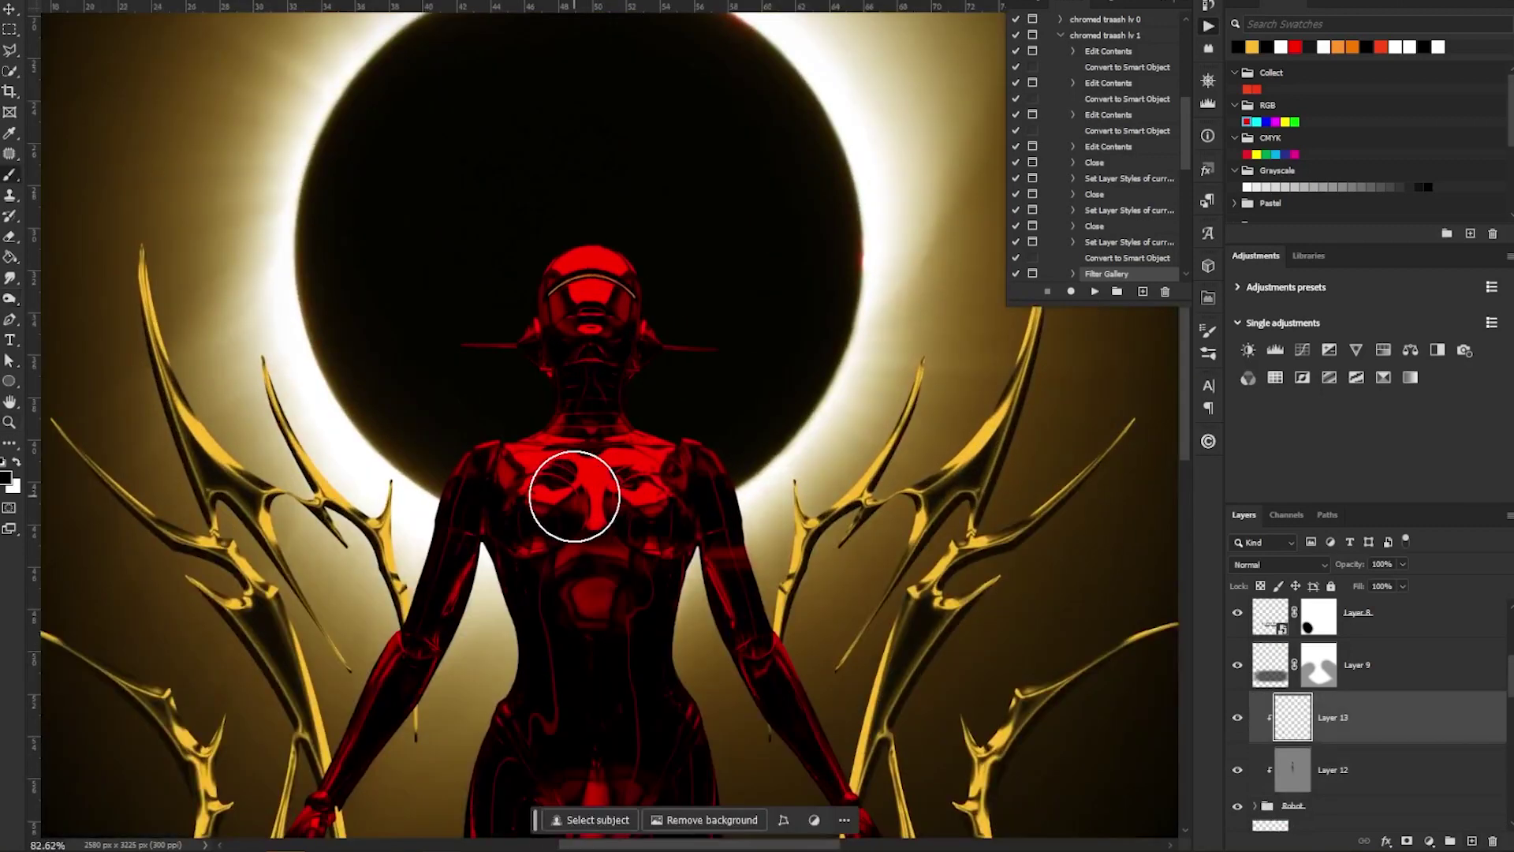
# Paint soft black over the robot's chest and head on Layer 13, lower its fill to 68% and set it to Darken
pyautogui.moveTo(574, 497); pyautogui.dragTo(590, 426)
pyautogui.moveTo(588, 307); pyautogui.dragTo(591, 272)
pyautogui.click(1402, 585)
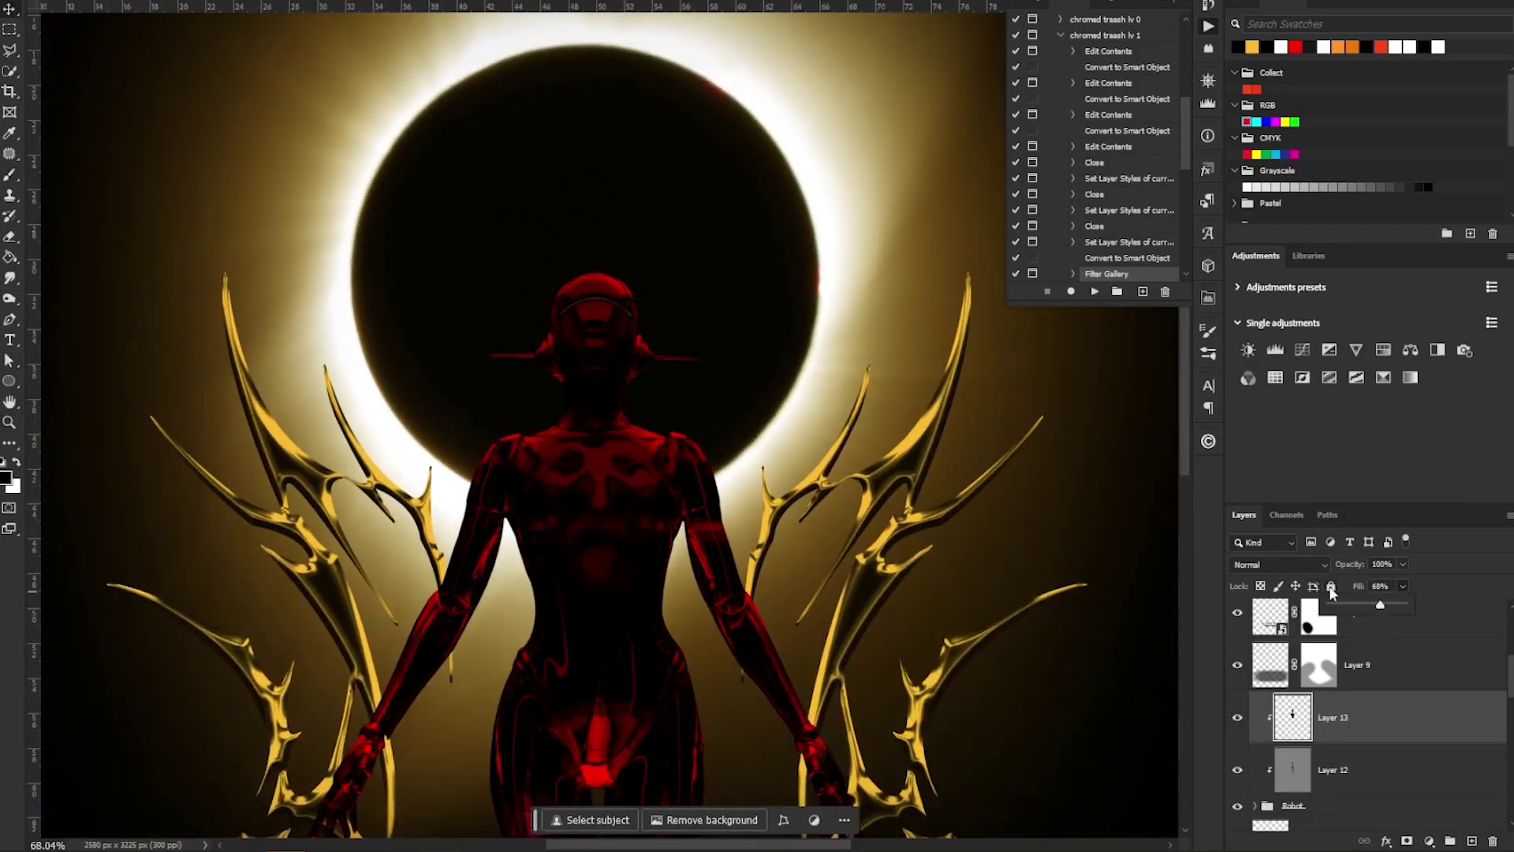
pyautogui.scroll(-5, 699, 378)
pyautogui.click(1279, 565)
pyautogui.click(1254, 457)
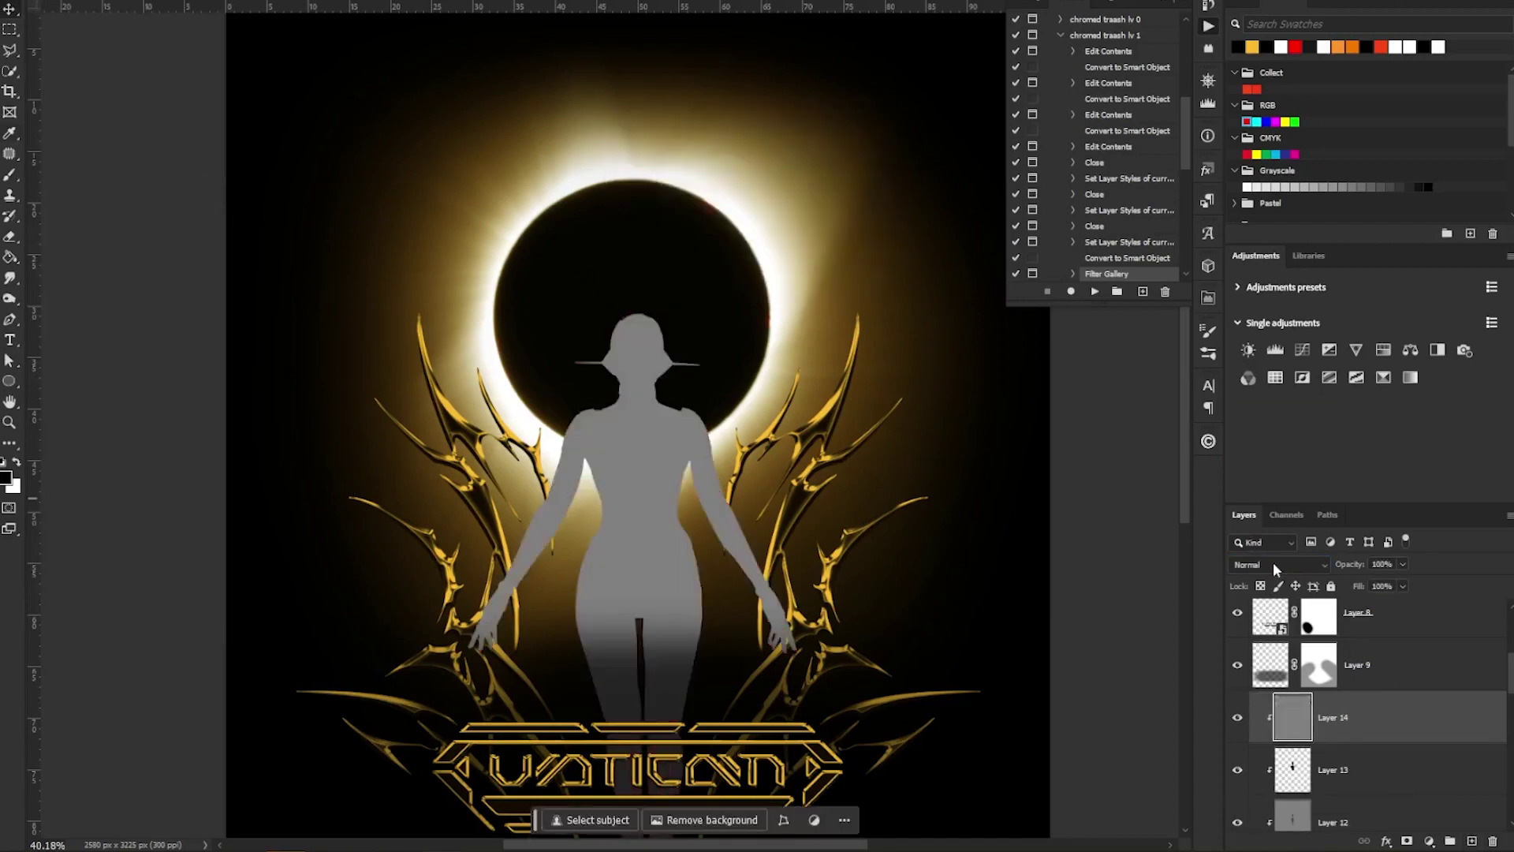
# Set the gray-filled Layer 14 to Overlay and dodge highlights along the edges of the robot's body
pyautogui.click(1274, 566)
pyautogui.click(1254, 615)
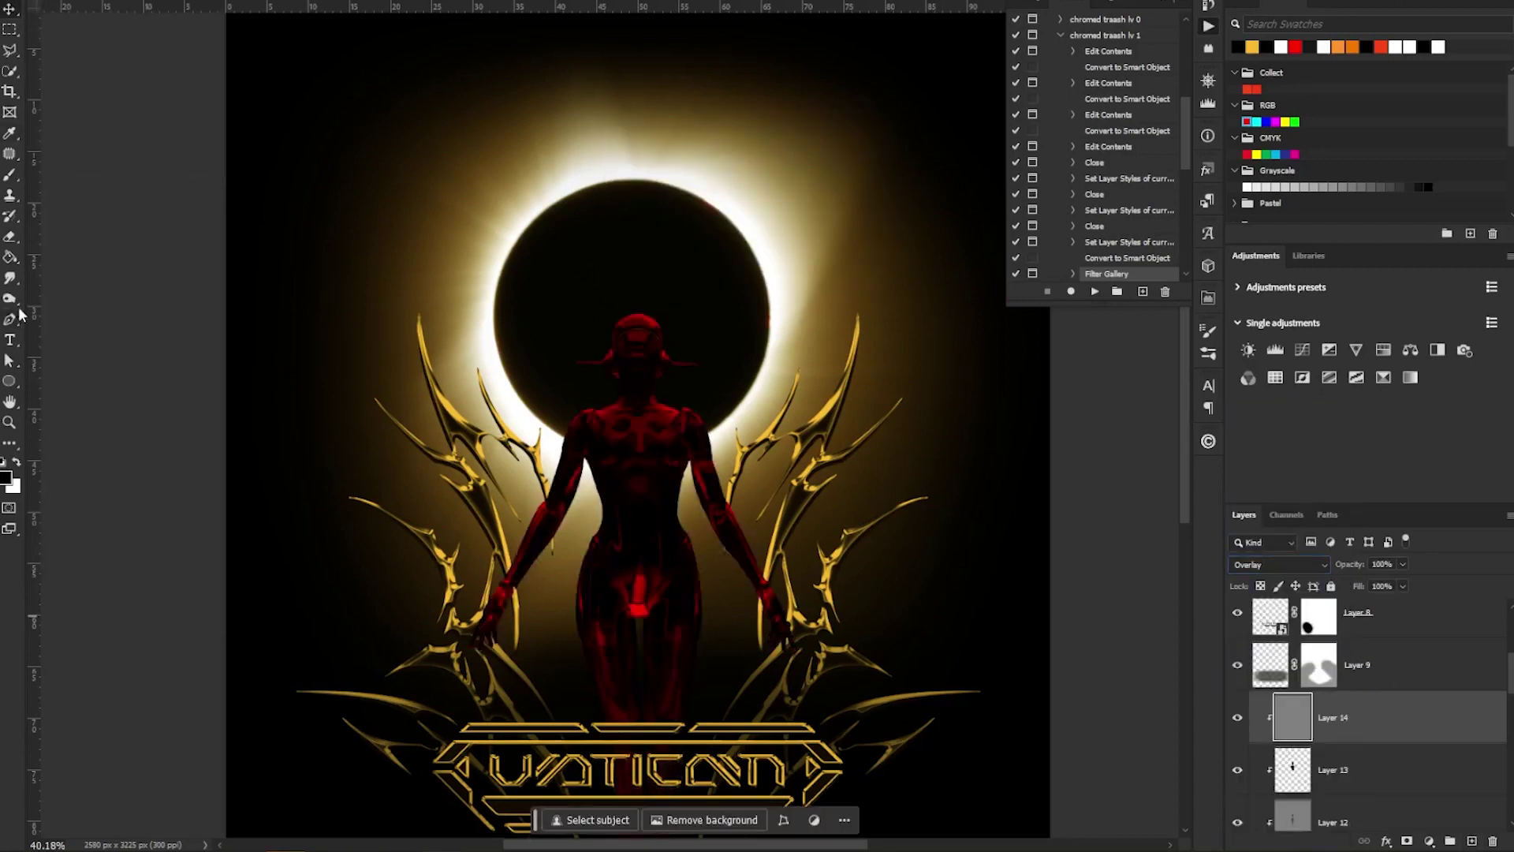
pyautogui.click(10, 299)
pyautogui.scroll(8, 661, 324)
pyautogui.scroll(-3, 504, 425)
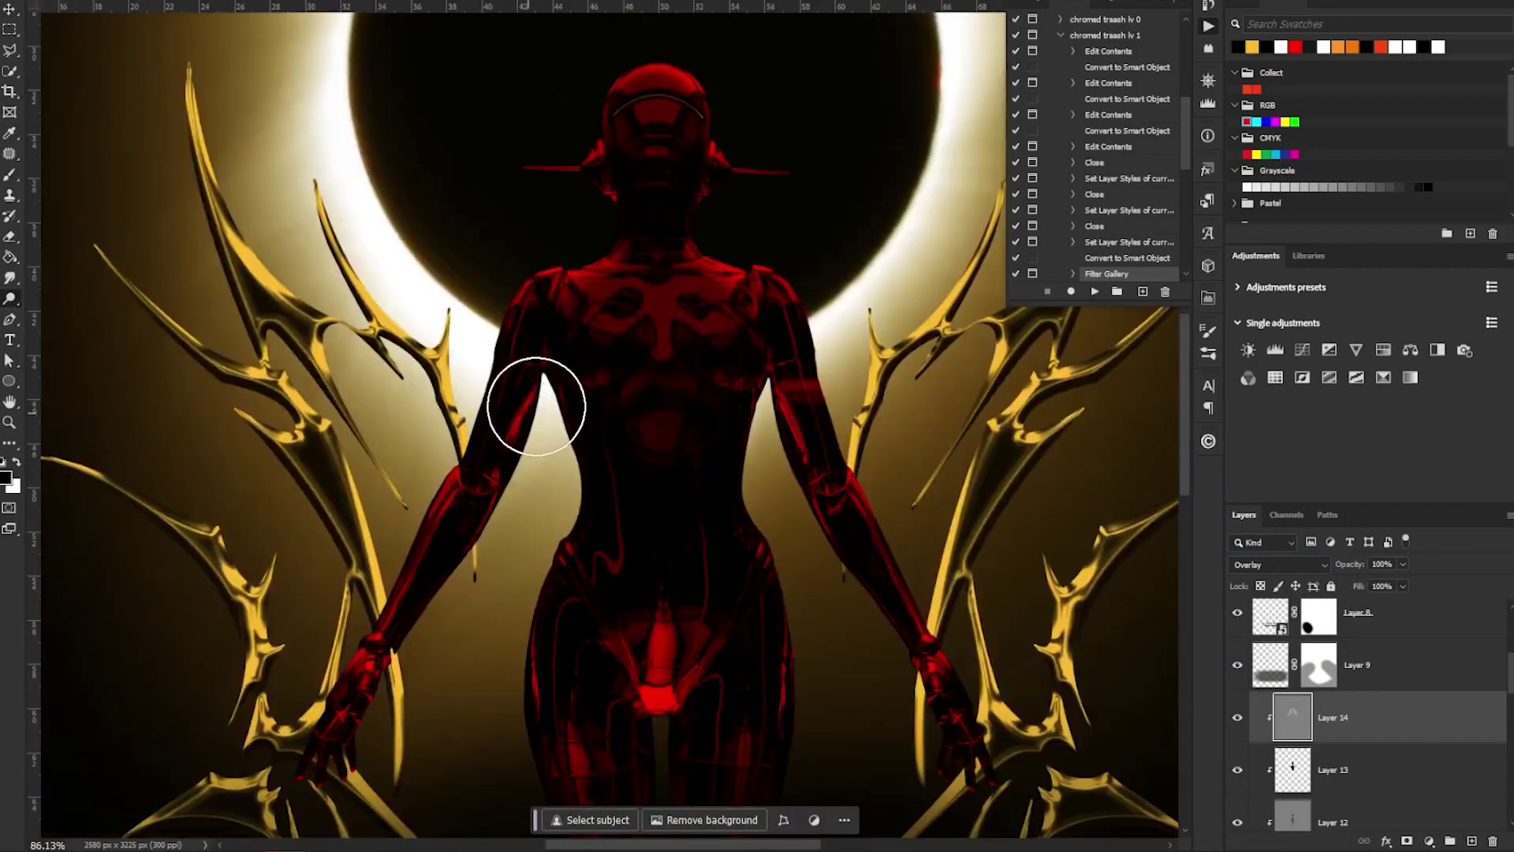
pyautogui.moveTo(773, 684); pyautogui.dragTo(778, 808)
# Paint golden yellow light along the edges of the robot's head, shoulders, arms and waist on clipped Layer 15 with a soft brush
pyautogui.press('b')
pyautogui.click(656, 186)
pyautogui.moveTo(771, 368); pyautogui.dragTo(784, 473)
pyautogui.press('[')
pyautogui.press('[')
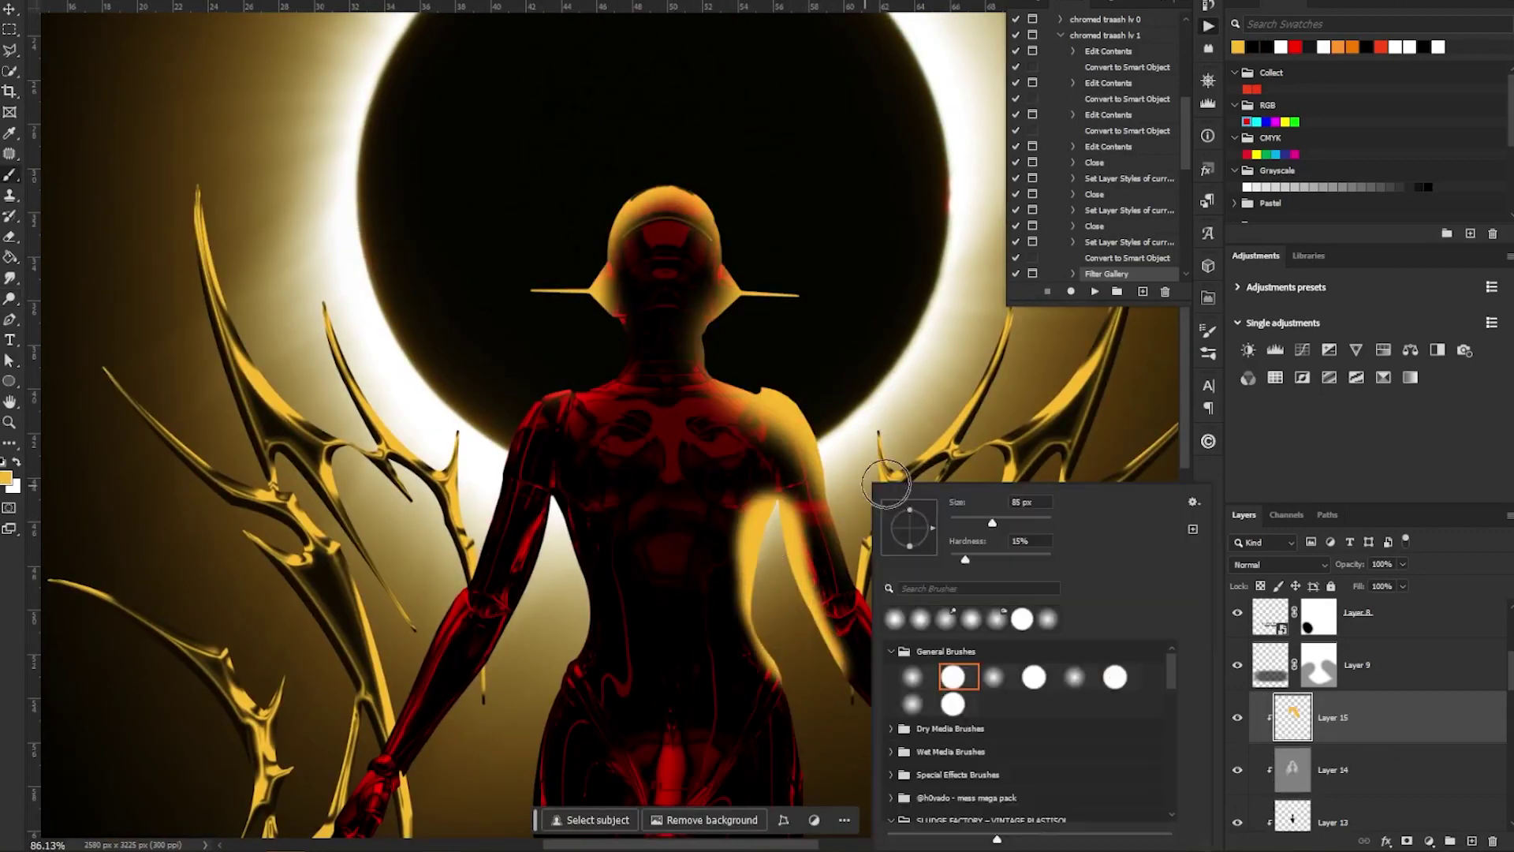
pyautogui.scroll(-3, 549, 361)
# Set the golden rim light on Layer 15 to Linear Dodge (Add) with a fill of 29%
pyautogui.click(1279, 564)
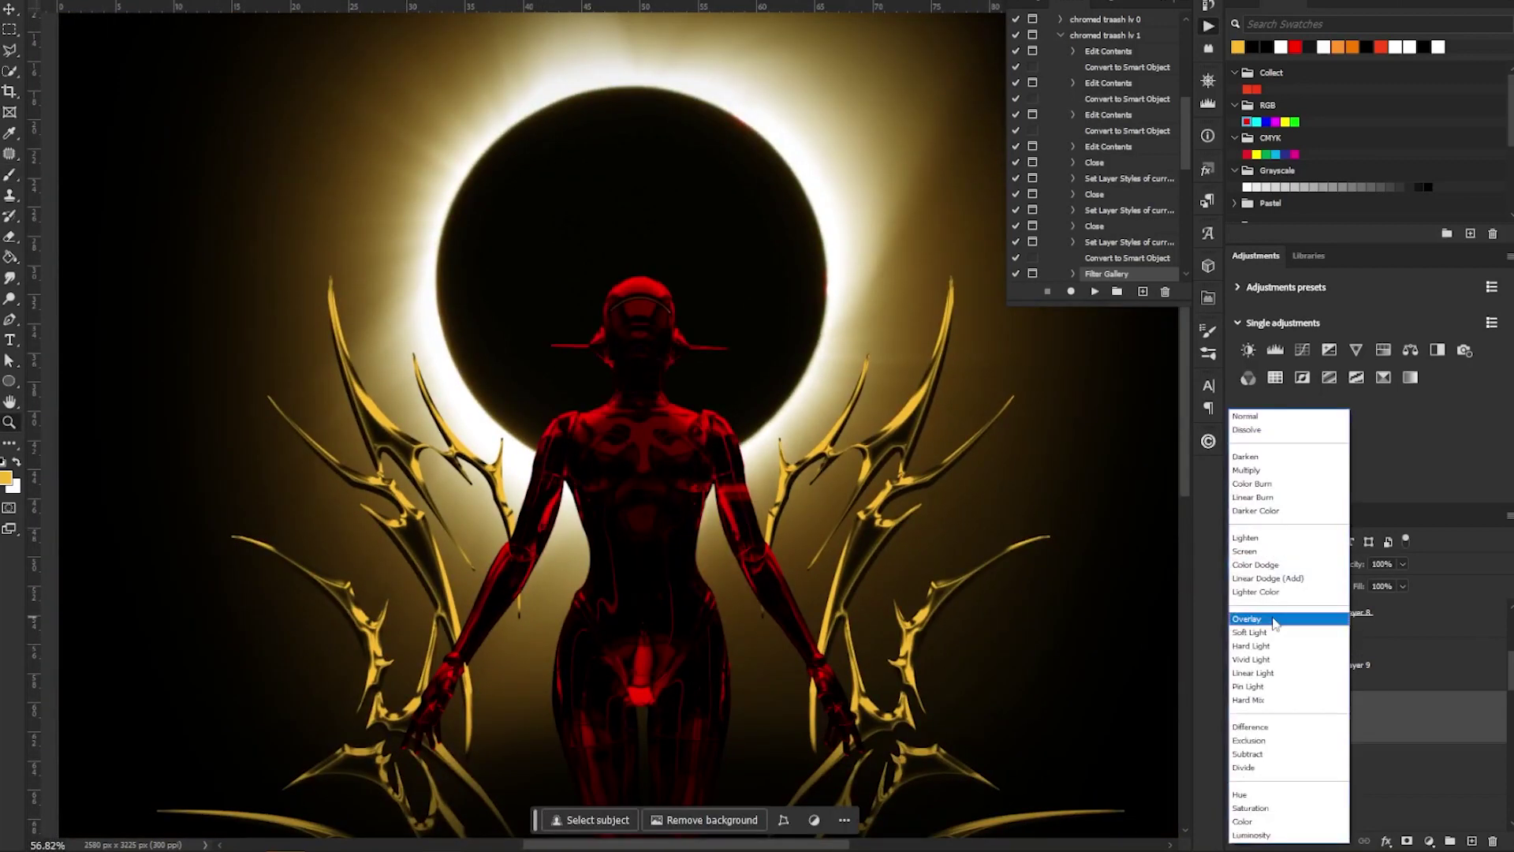
pyautogui.click(1267, 578)
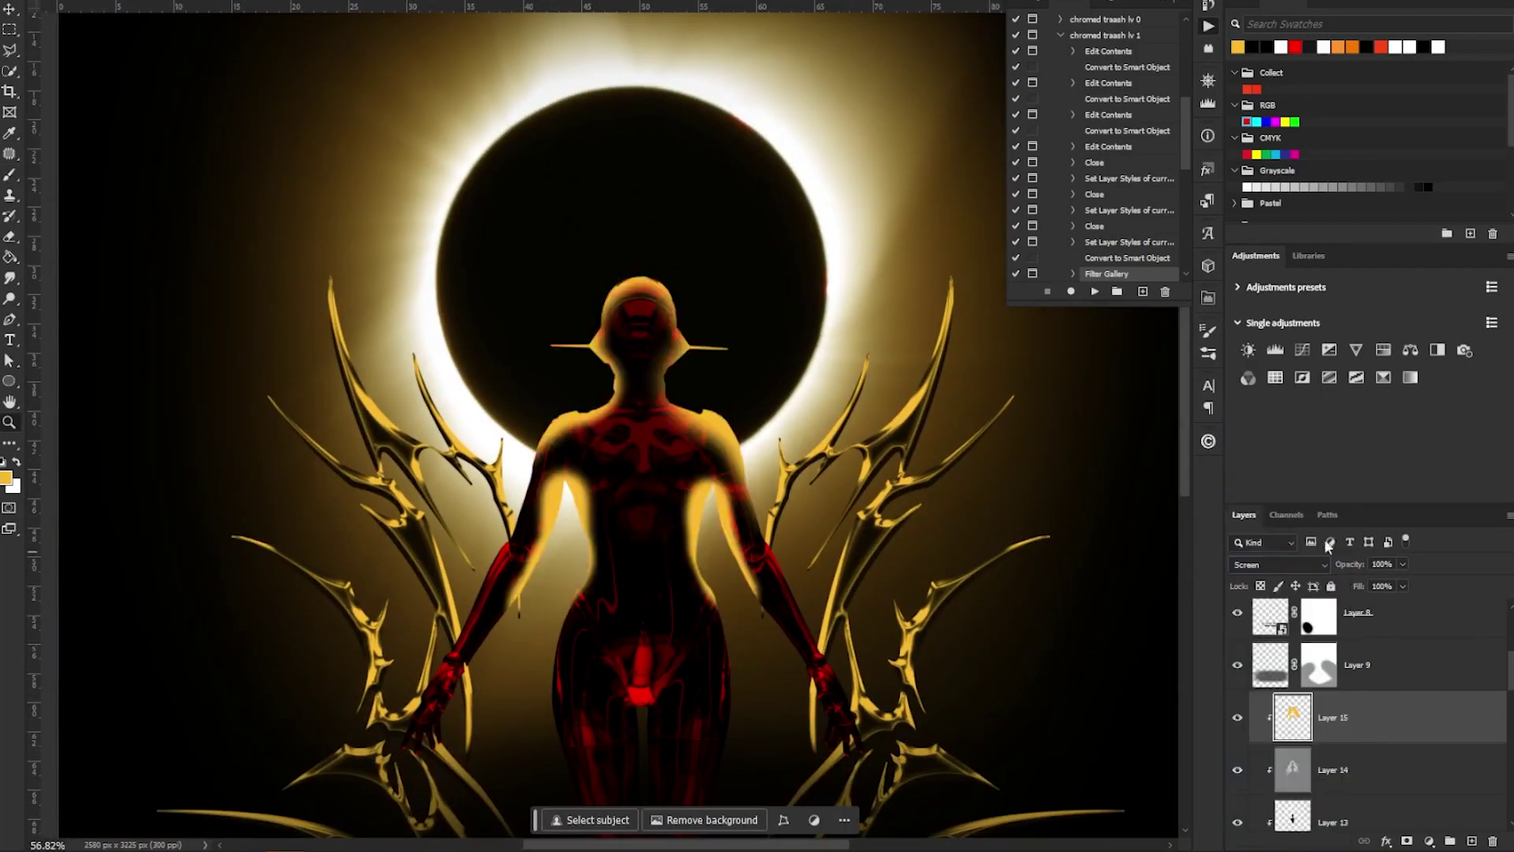
pyautogui.moveTo(626, 462); pyautogui.dragTo(809, 543)
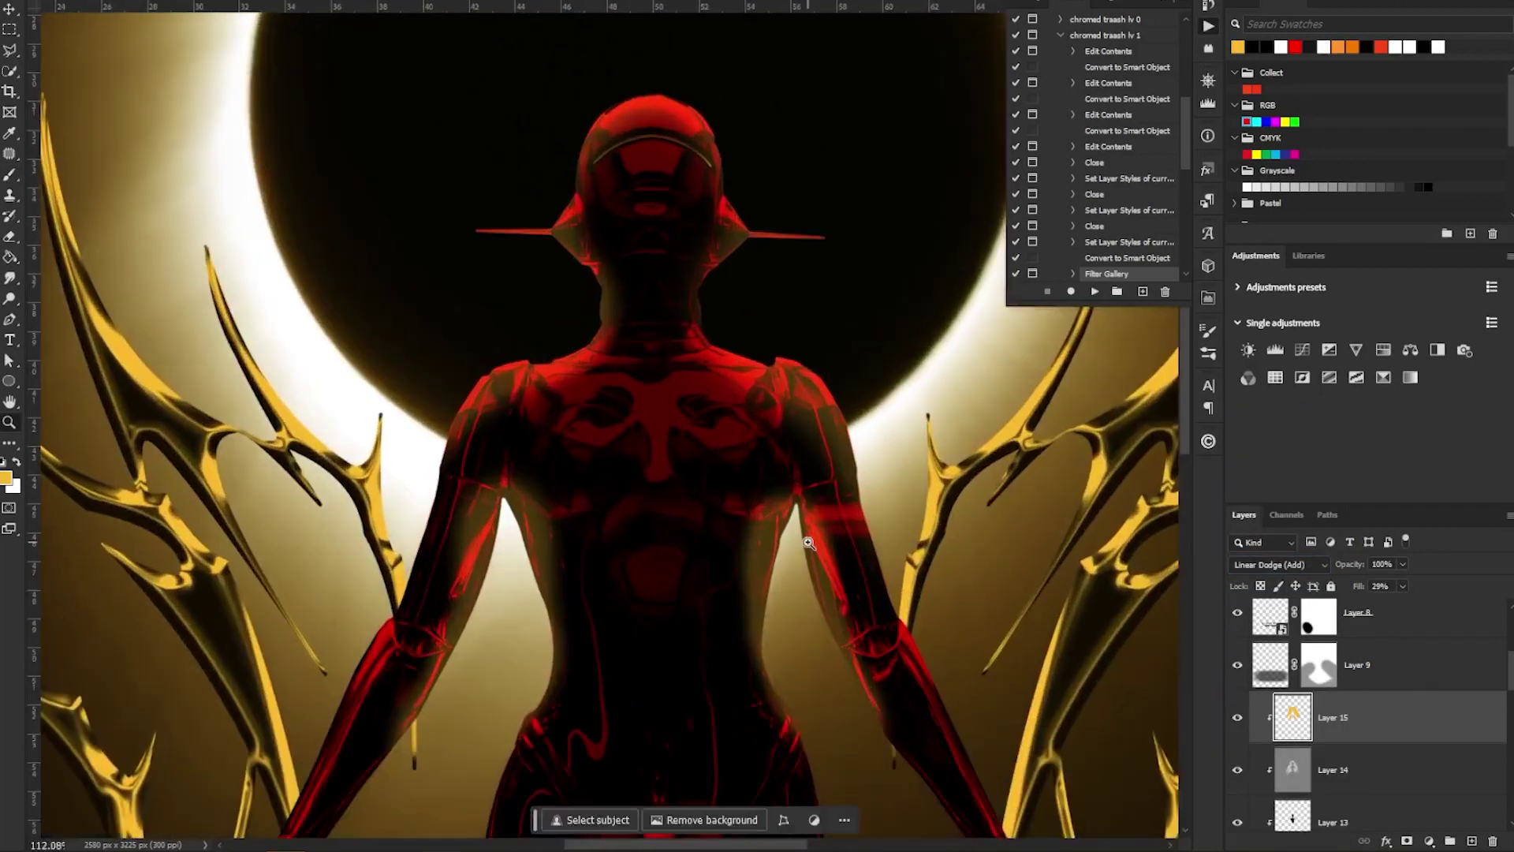
# Choose a pale cream colour and paint thin rim highlights around the robot's head, shoulders and waist on clipped Layer 16
pyautogui.click(8, 478)
pyautogui.press('Return')
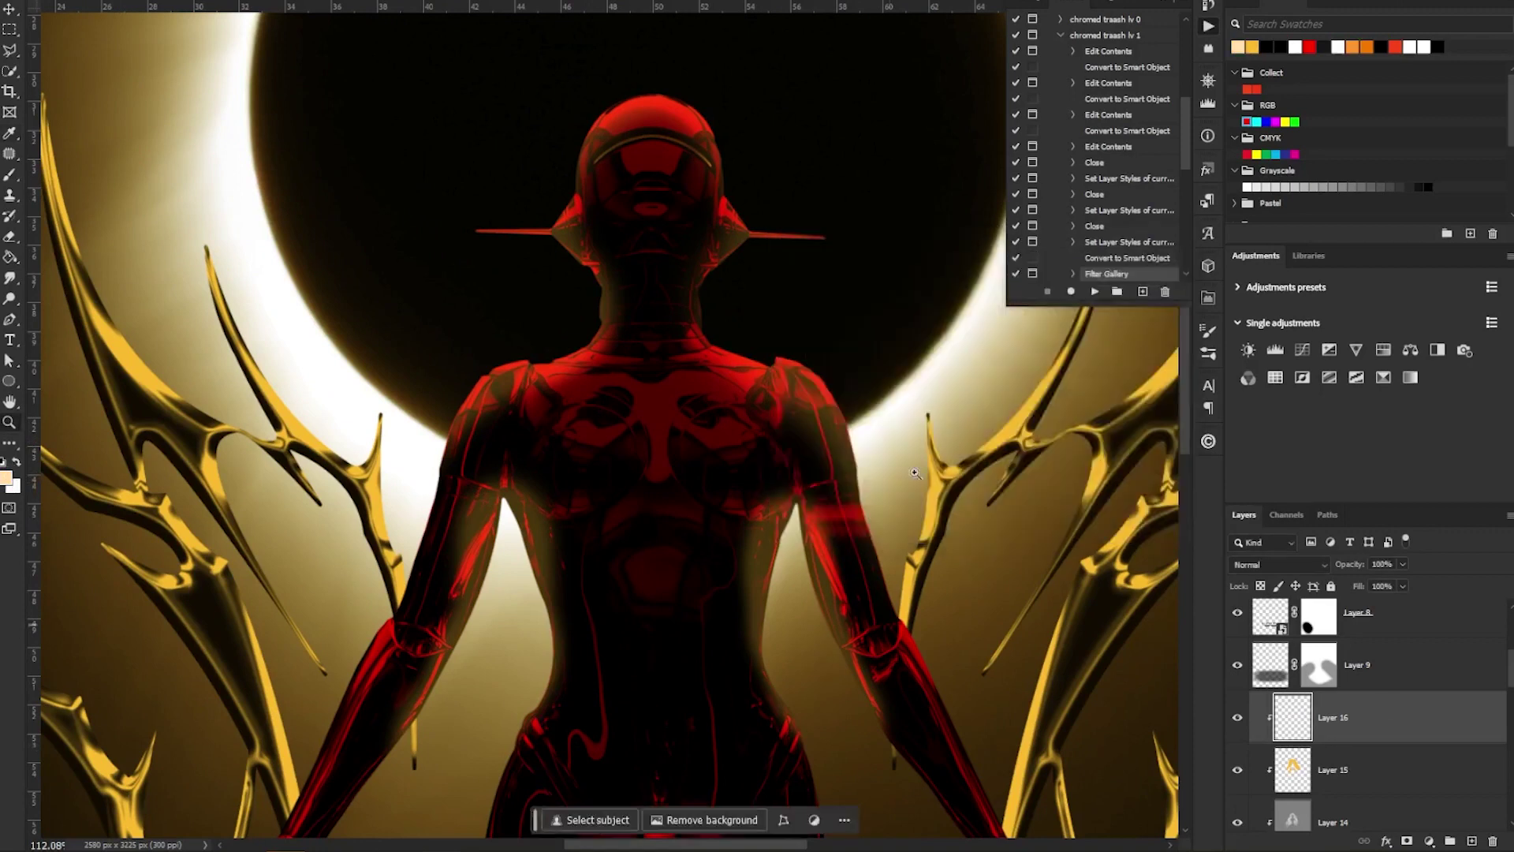
pyautogui.press('b')
pyautogui.scroll(-3, 681, 173)
pyautogui.moveTo(688, 115); pyautogui.dragTo(569, 183)
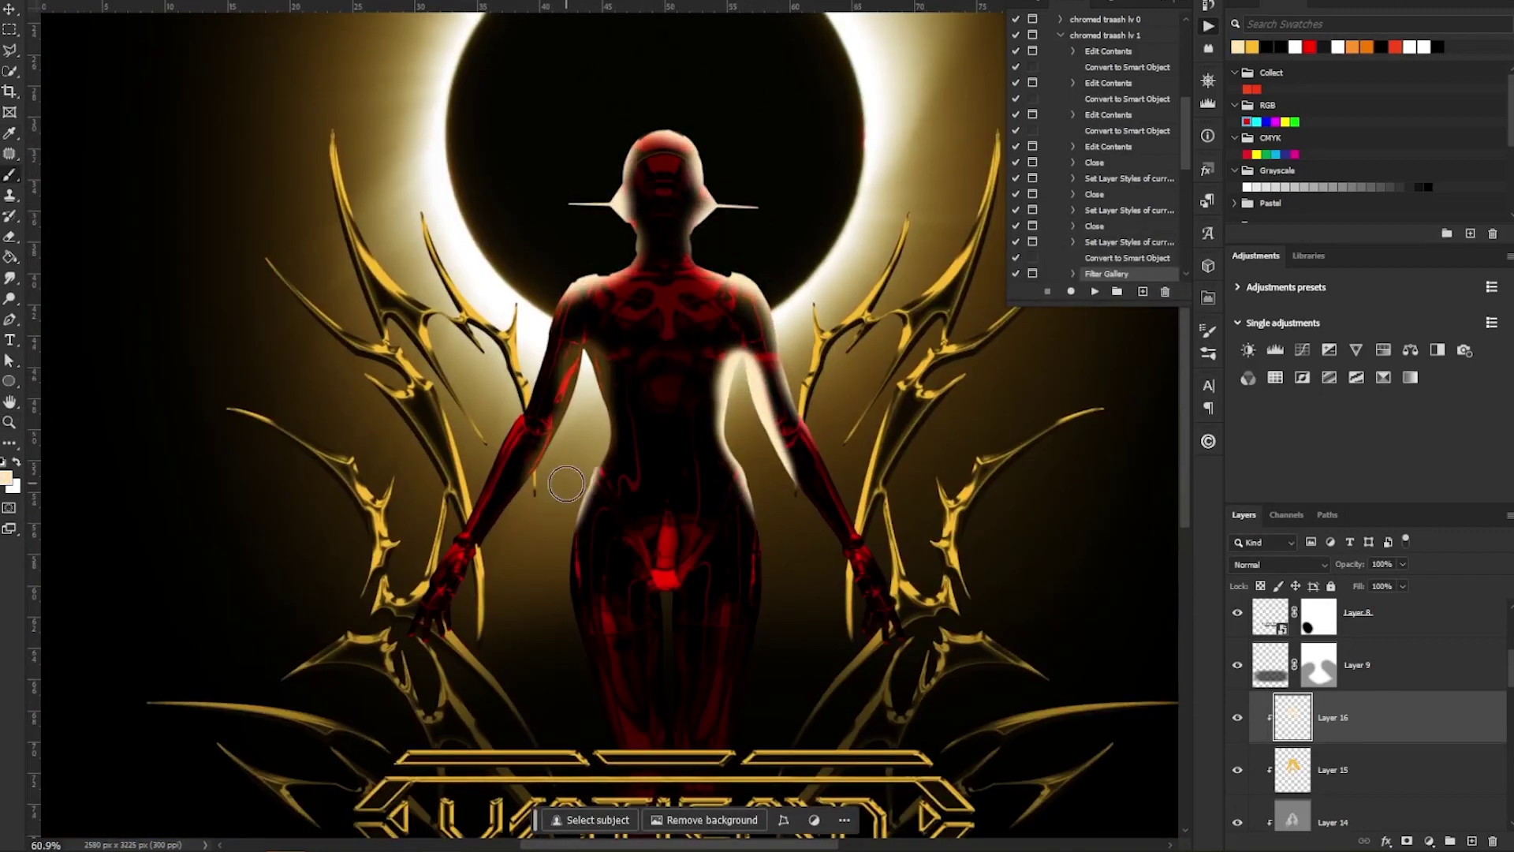
# Set the cream rim light on Layer 16 to Linear Dodge (Add) and lower its fill to 25%
pyautogui.scroll(-2, 580, 403)
pyautogui.click(1277, 564)
pyautogui.click(1269, 577)
pyautogui.click(1401, 586)
pyautogui.moveTo(1458, 608); pyautogui.dragTo(1357, 610)
# Mask the rim light layers and paint black over the robot's chest and shoulders to remove the glow there
pyautogui.scroll(-2, 552, 394)
pyautogui.press('z')
pyautogui.moveTo(552, 614); pyautogui.dragTo(625, 614)
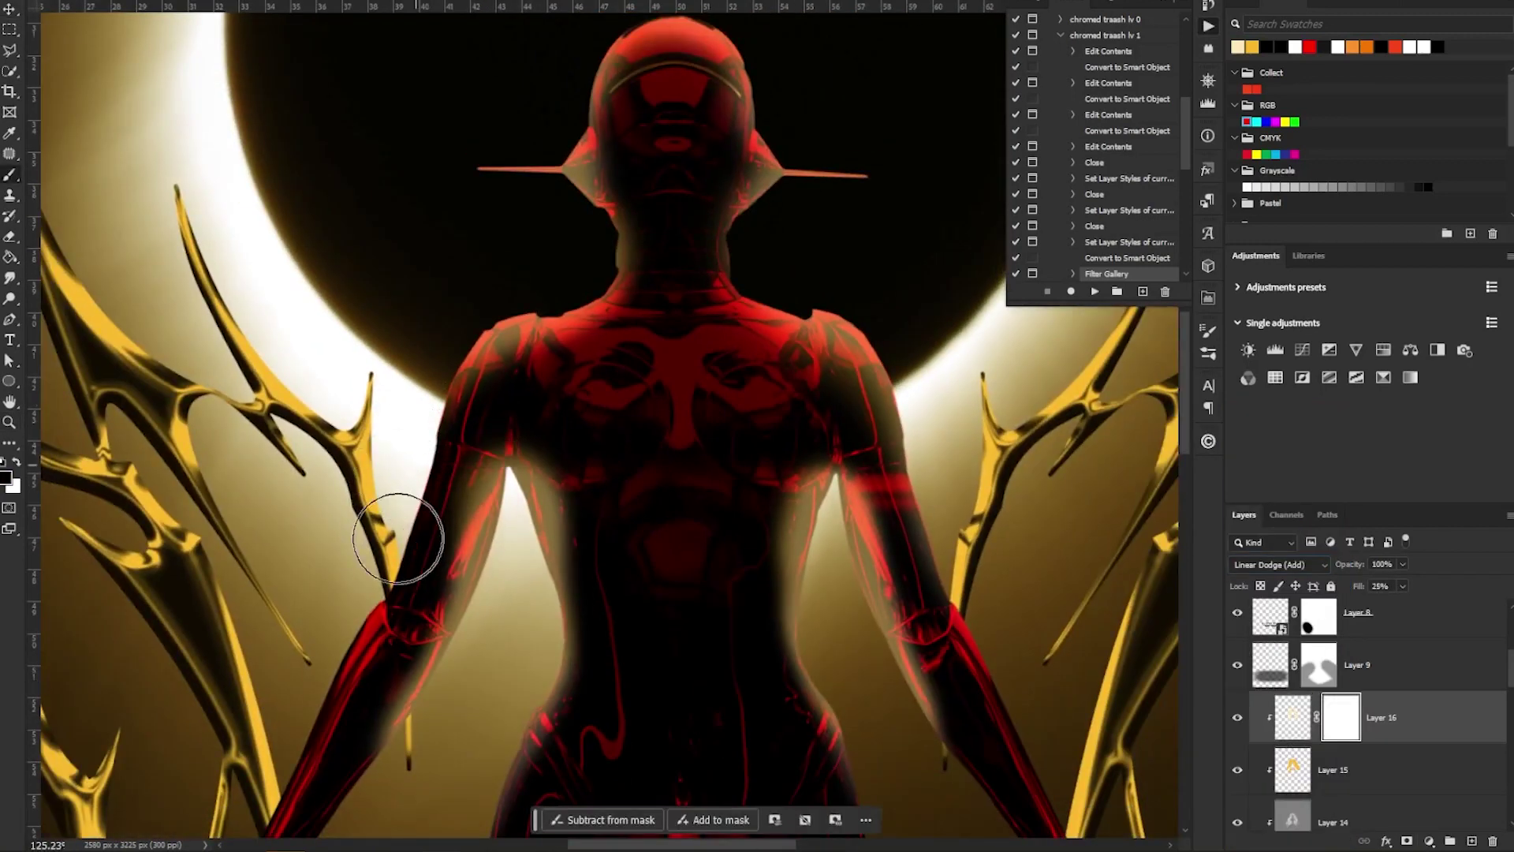
pyautogui.moveTo(637, 446); pyautogui.dragTo(970, 536)
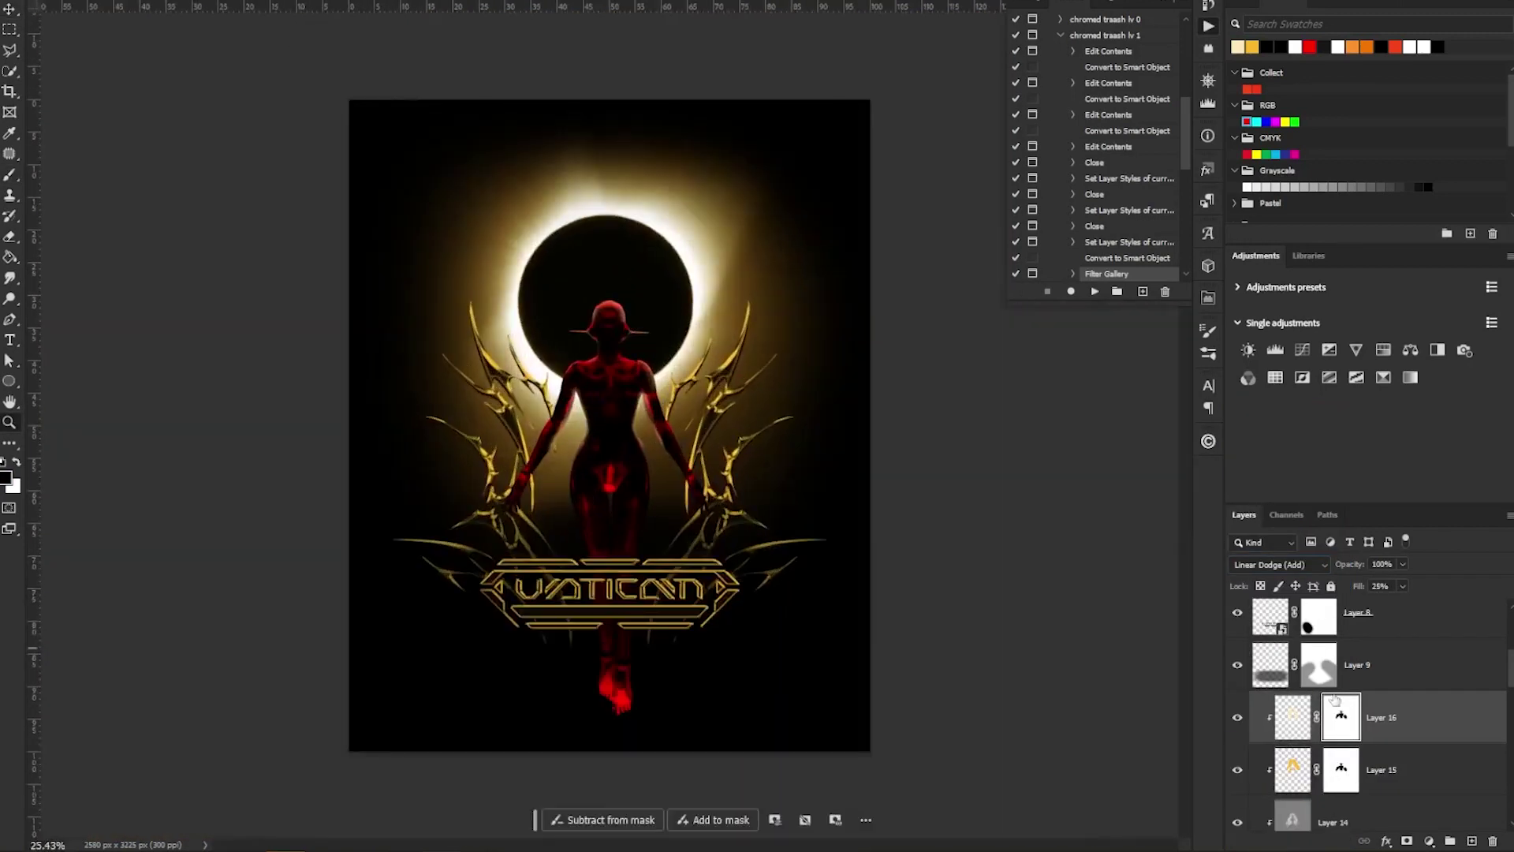
# Lower the fill of the black shading layer set to Darken to 34%
pyautogui.scroll(-3, 1361, 713)
pyautogui.click(1362, 638)
pyautogui.click(1402, 586)
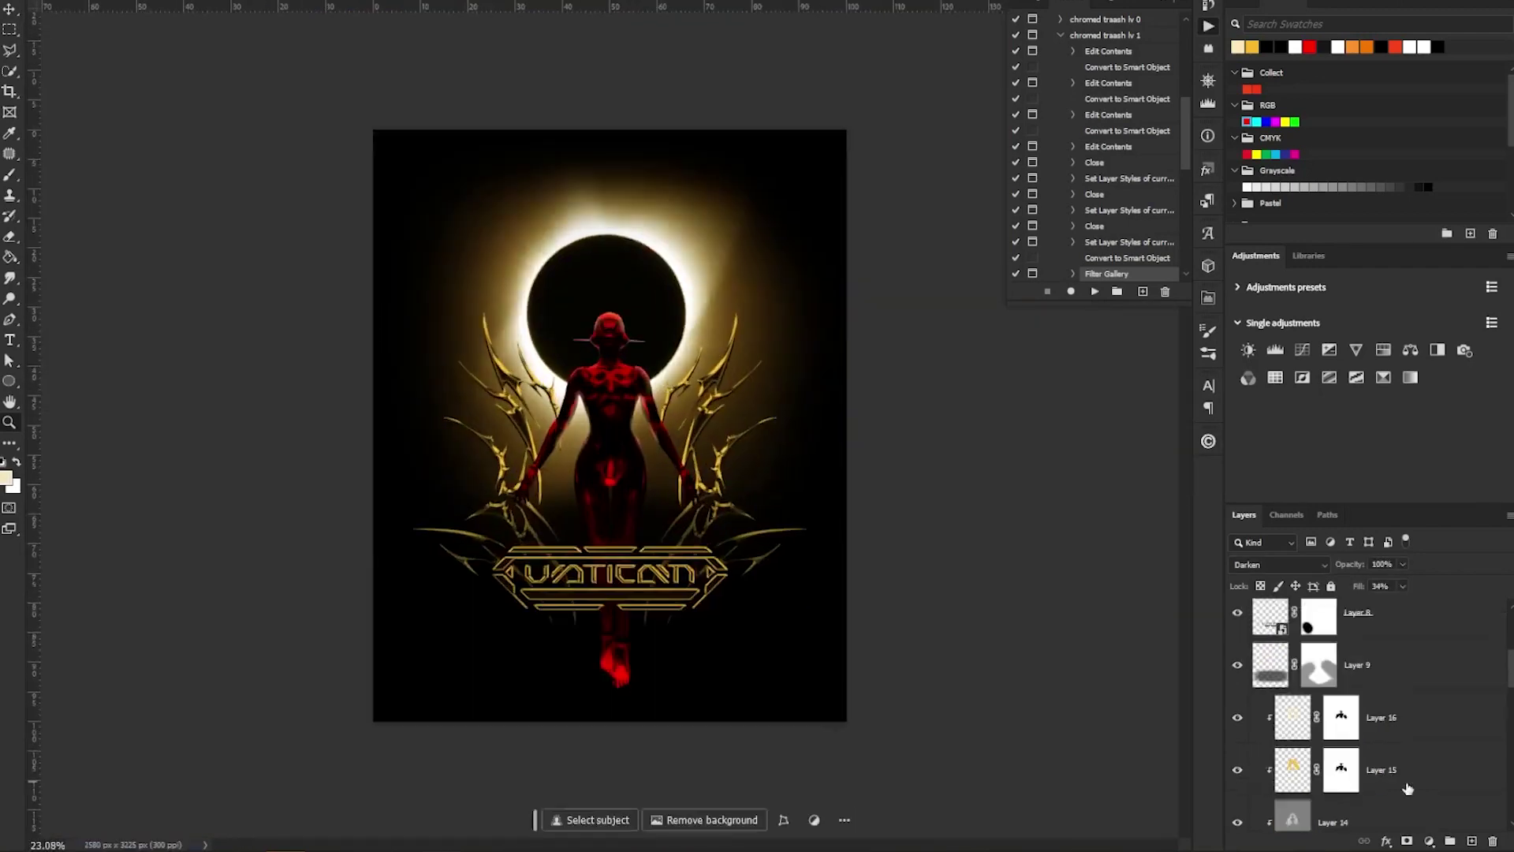
pyautogui.moveTo(621, 375); pyautogui.dragTo(666, 374)
# Add a new layer above Layer 16, paint a large soft cream glow behind the robot's head and set it to Overlay
pyautogui.click(1388, 717)
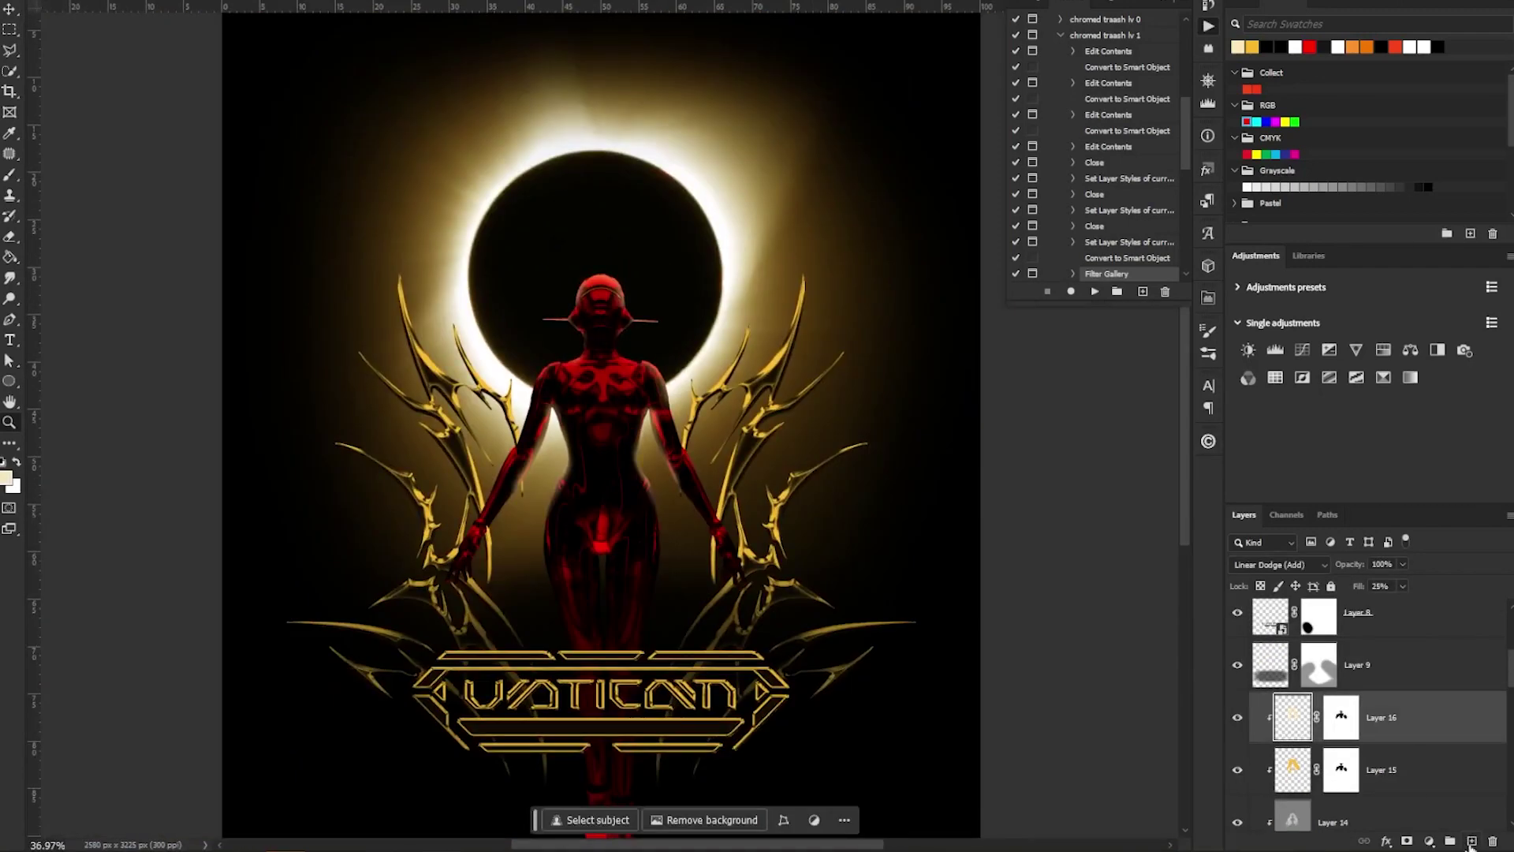
pyautogui.hotkey('ctrl', 'shift', 'alt', 'n')
pyautogui.click(612, 302)
pyautogui.click(1279, 564)
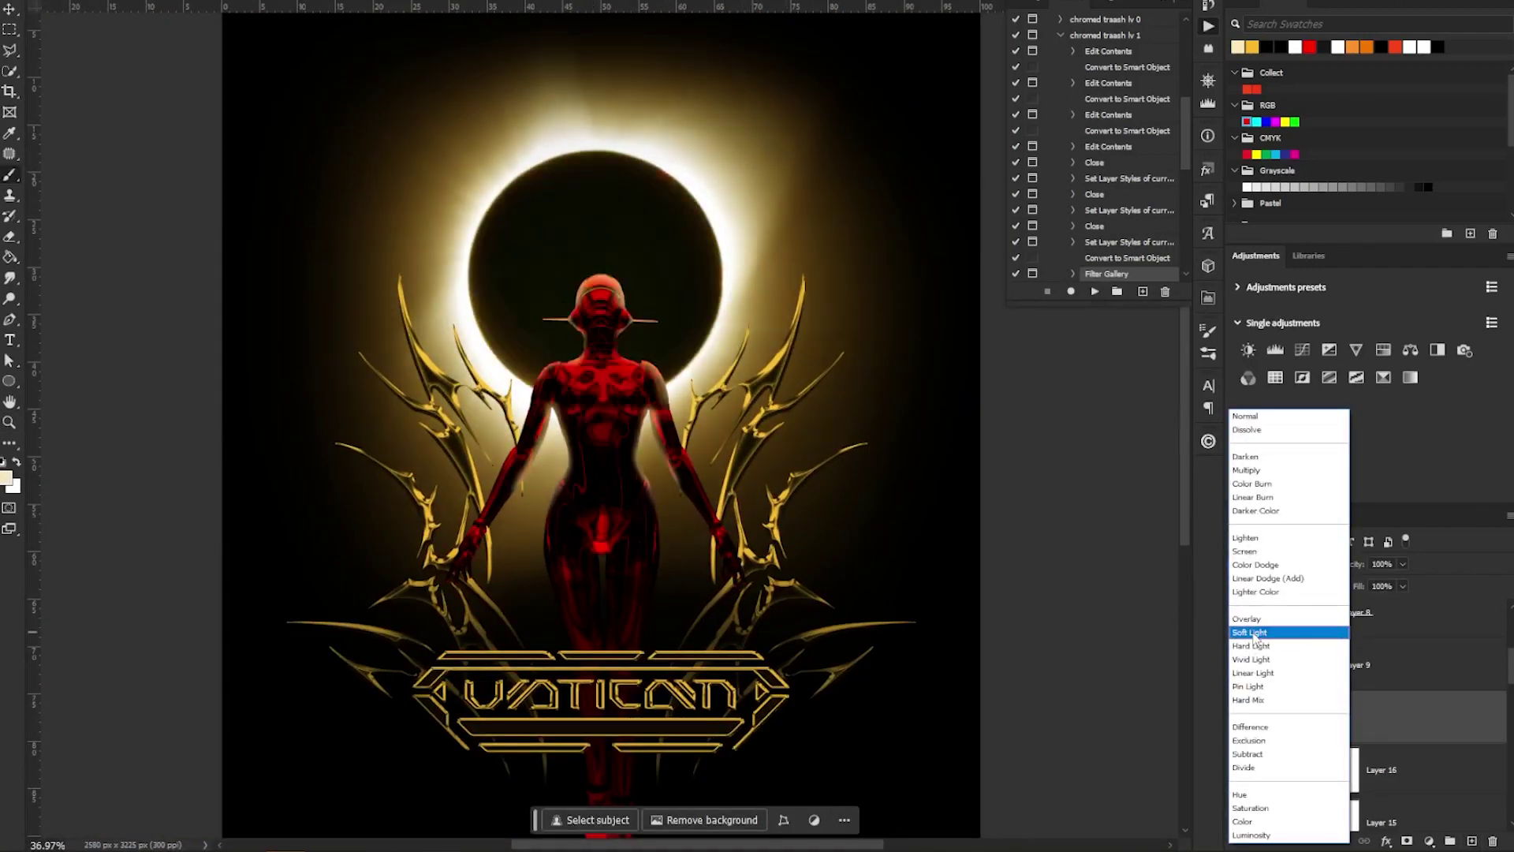
pyautogui.click(1269, 619)
# Paint black with a larger brush on Layer 15's mask to trim the golden rim light along the robot's arms
pyautogui.press('z')
pyautogui.moveTo(659, 388)
pyautogui.mouseDown()
pyautogui.moveTo(615, 388)
pyautogui.moveTo(687, 388)
pyautogui.mouseUp()
pyautogui.click(1339, 704)
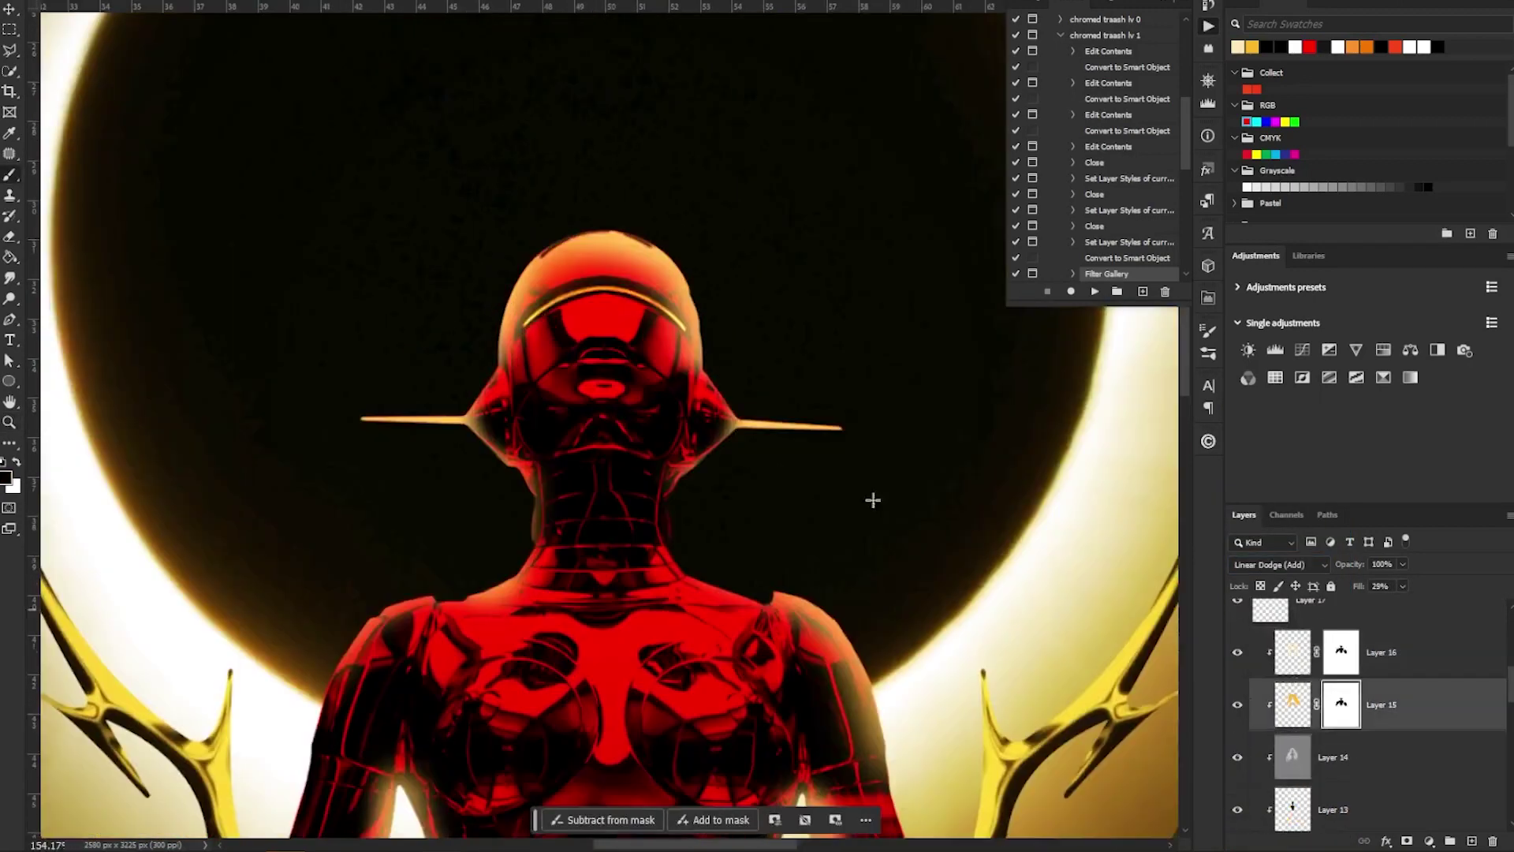
pyautogui.moveTo(824, 737); pyautogui.dragTo(737, 378)
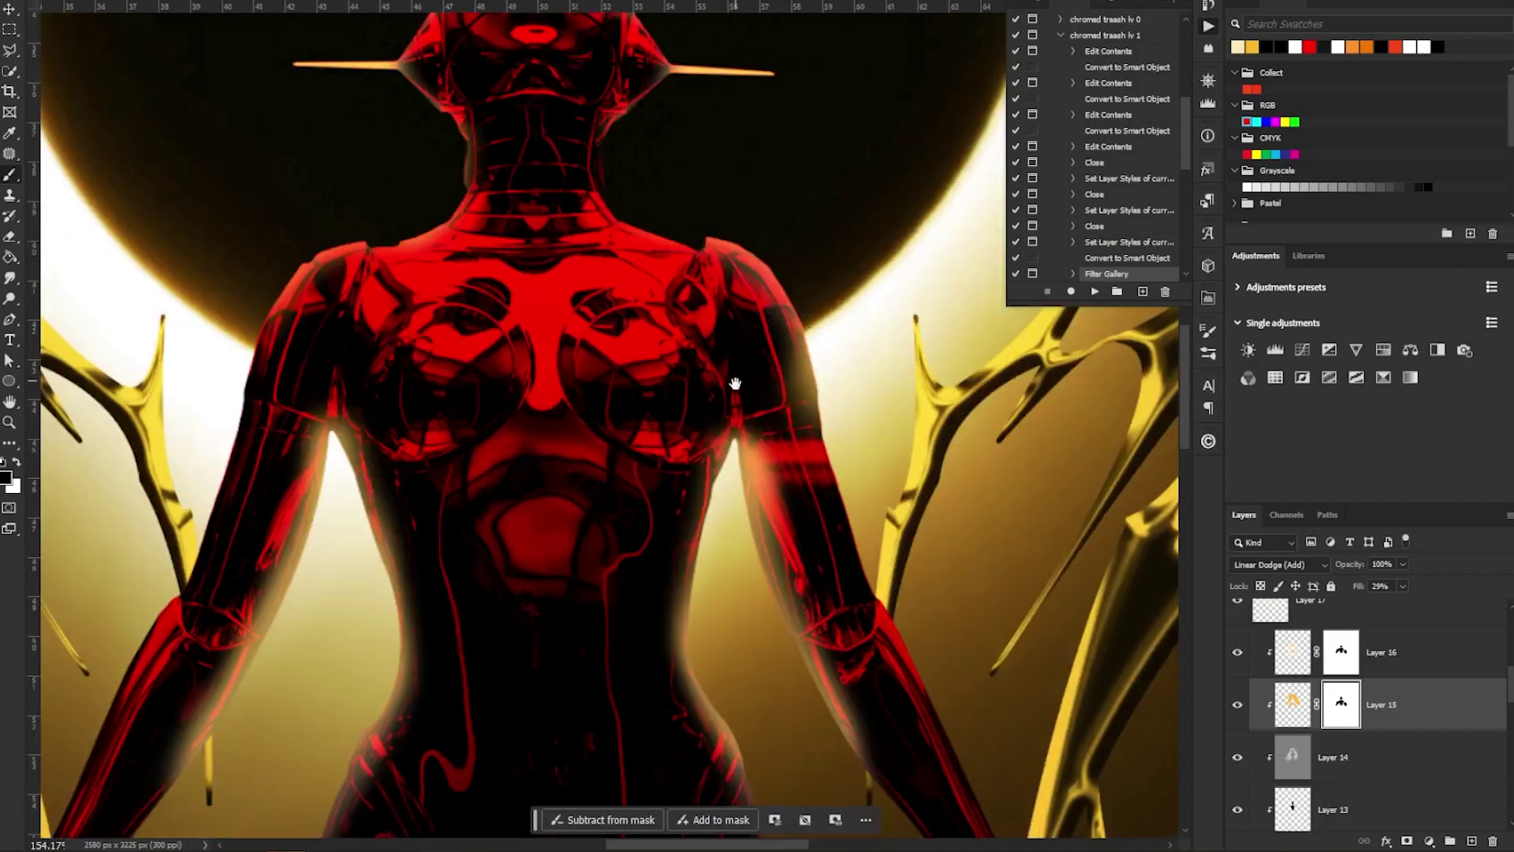
pyautogui.press(']')
pyautogui.press(']')
pyautogui.press(']')
pyautogui.press(']')
pyautogui.press(']')
pyautogui.press(']')
pyautogui.moveTo(888, 654); pyautogui.dragTo(841, 514)
pyautogui.moveTo(165, 417); pyautogui.dragTo(339, 473)
pyautogui.moveTo(339, 473); pyautogui.dragTo(198, 611)
# Add a new layer clipped to the tribal wings and paint soft cream light over both wings
pyautogui.press('z')
pyautogui.moveTo(669, 524); pyautogui.dragTo(656, 527)
pyautogui.scroll(-8, 1382, 746)
pyautogui.click(1382, 714)
pyautogui.hotkey('ctrl', 'shift', 'alt', 'n')
pyautogui.moveTo(684, 382); pyautogui.dragTo(652, 381)
pyautogui.moveTo(867, 331); pyautogui.dragTo(796, 662)
pyautogui.moveTo(488, 331); pyautogui.dragTo(536, 631)
# Undo the last two changes and set the cream wing glow layer's blend mode to Soft Light
pyautogui.click(1278, 564)
pyautogui.click(1392, 725)
pyautogui.hotkey('ctrl', 'z')
pyautogui.hotkey('ctrl', 'z')
pyautogui.hotkey('ctrl', '0')
pyautogui.click(1279, 564)
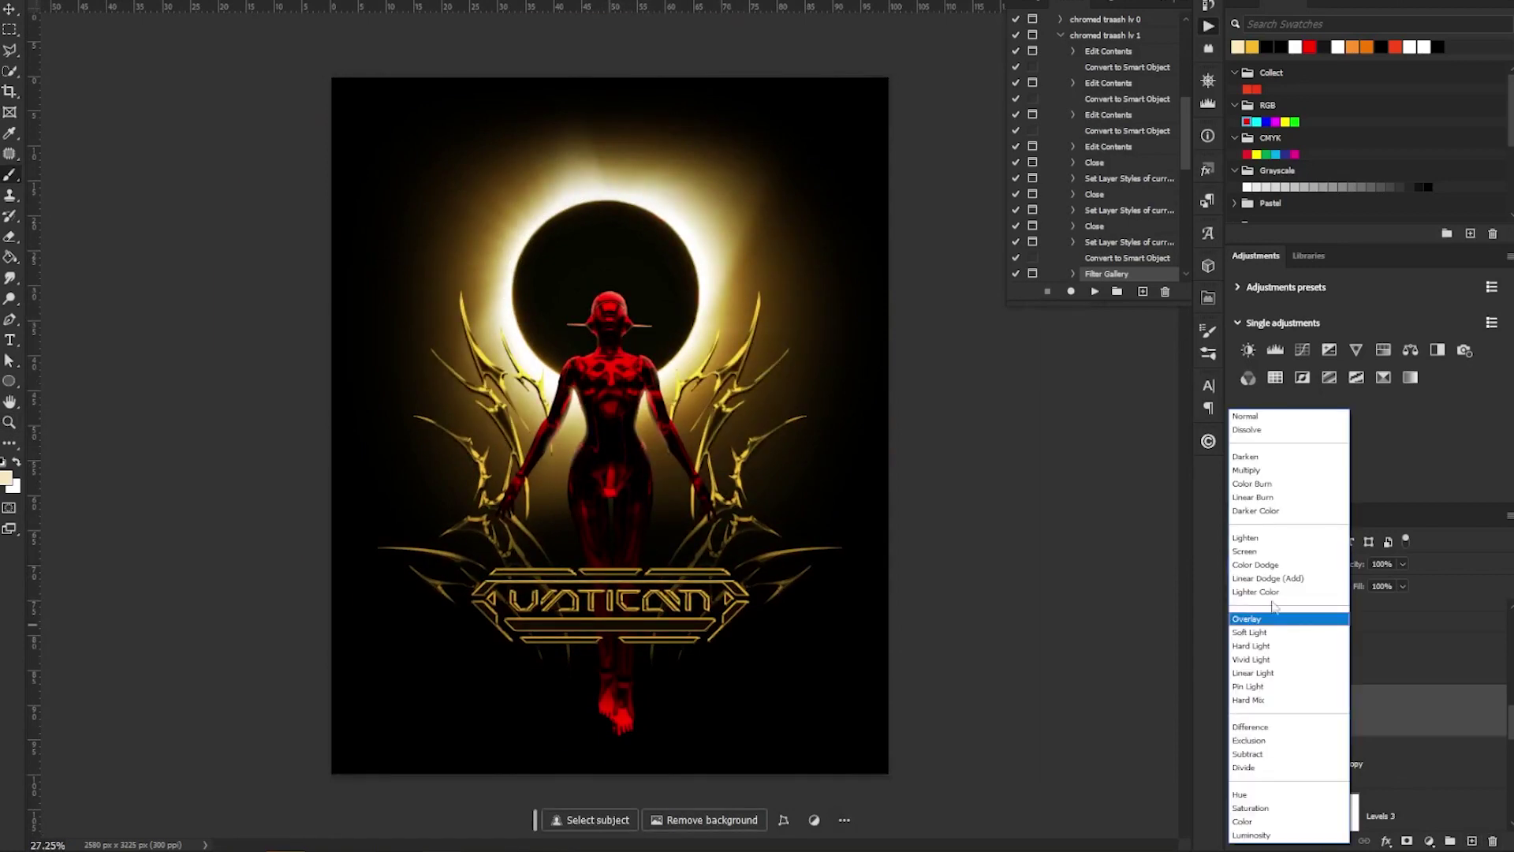
pyautogui.click(1275, 633)
# Blend the golden glow on Layer 19, clipped to the wings, with Linear Dodge (Add) at 42% fill
pyautogui.click(1279, 564)
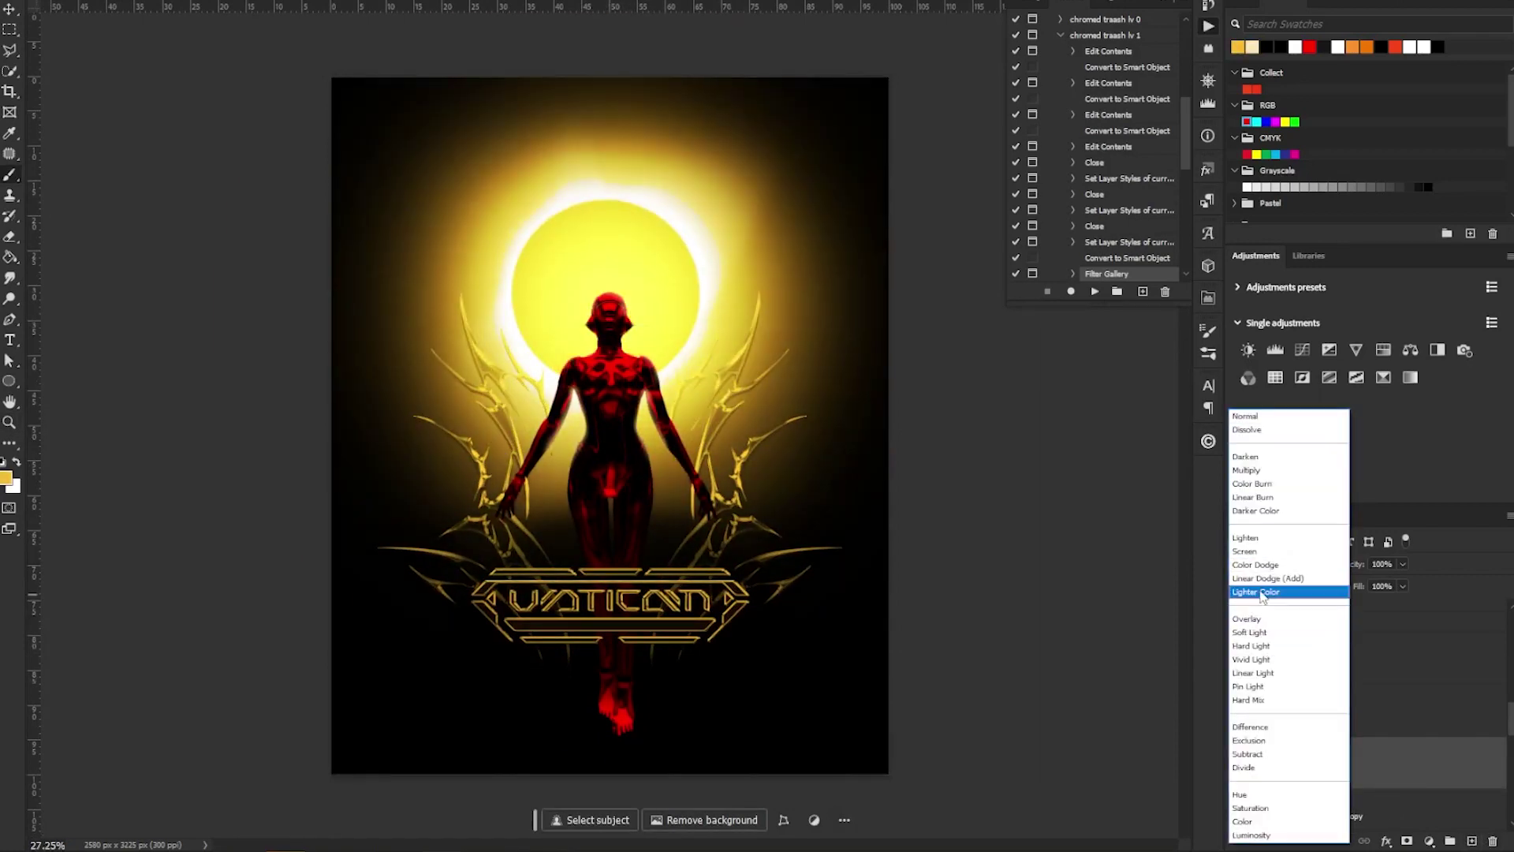
pyautogui.click(1267, 578)
pyautogui.moveTo(1403, 586); pyautogui.dragTo(1392, 608)
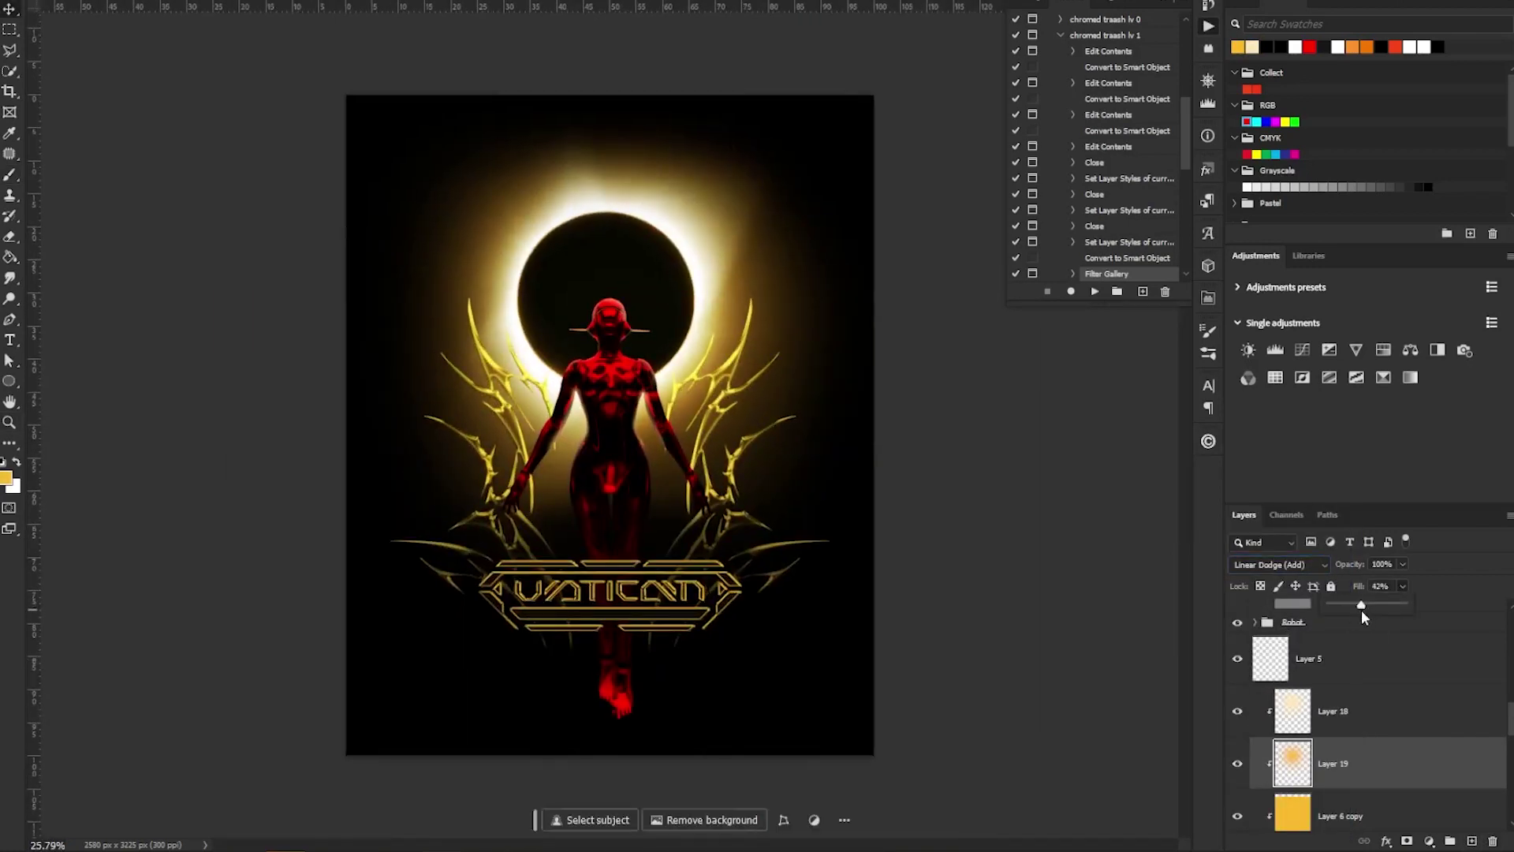
# Compare the wing glow layers 18 and 19 and lower Layer 19's fill to 20%
pyautogui.click(1363, 723)
pyautogui.press('z')
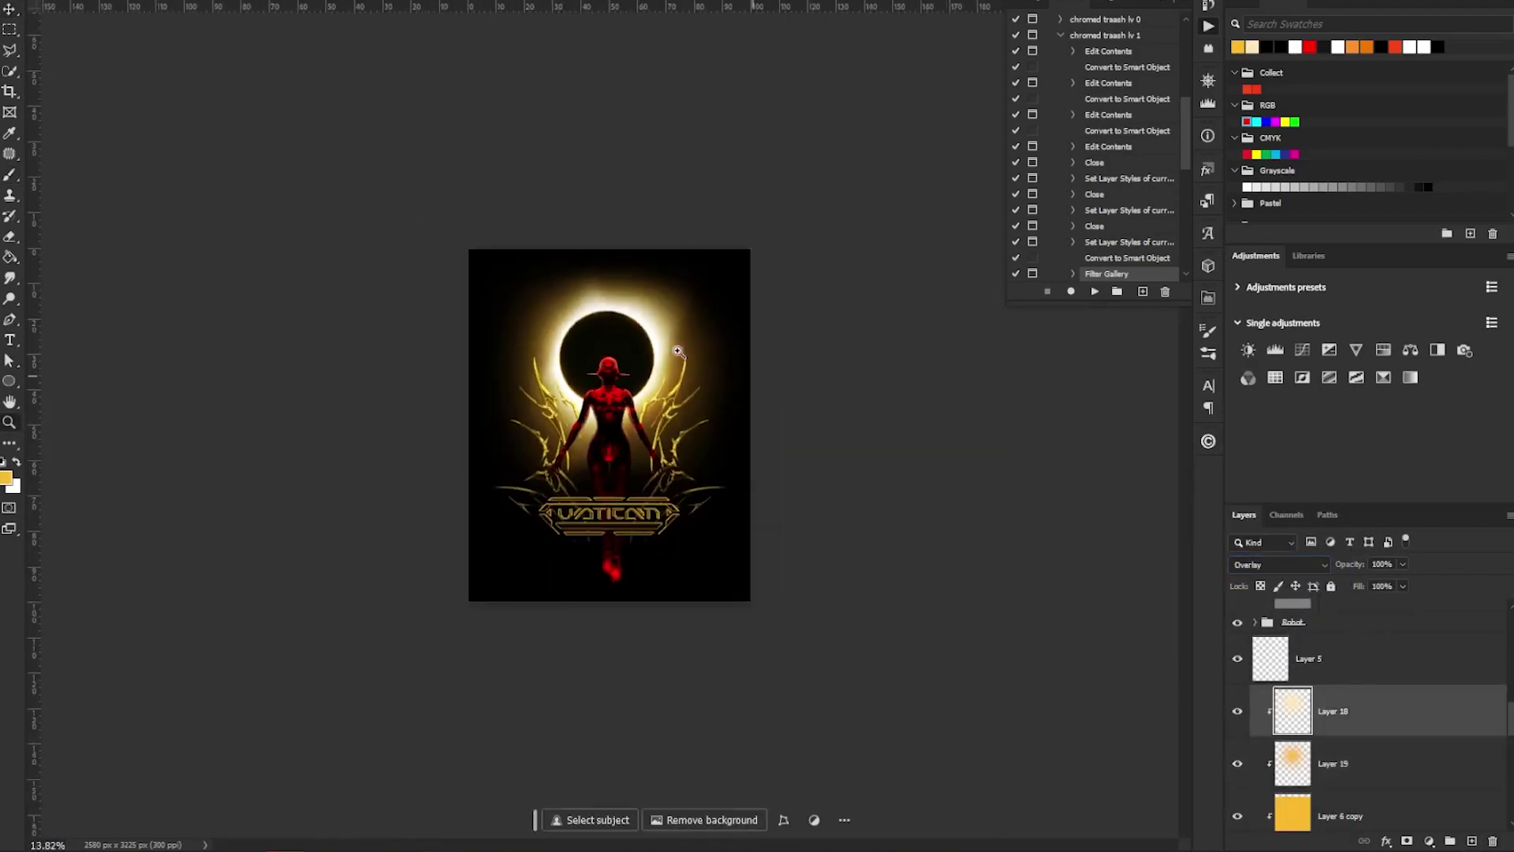
pyautogui.moveTo(1237, 711); pyautogui.dragTo(1238, 762)
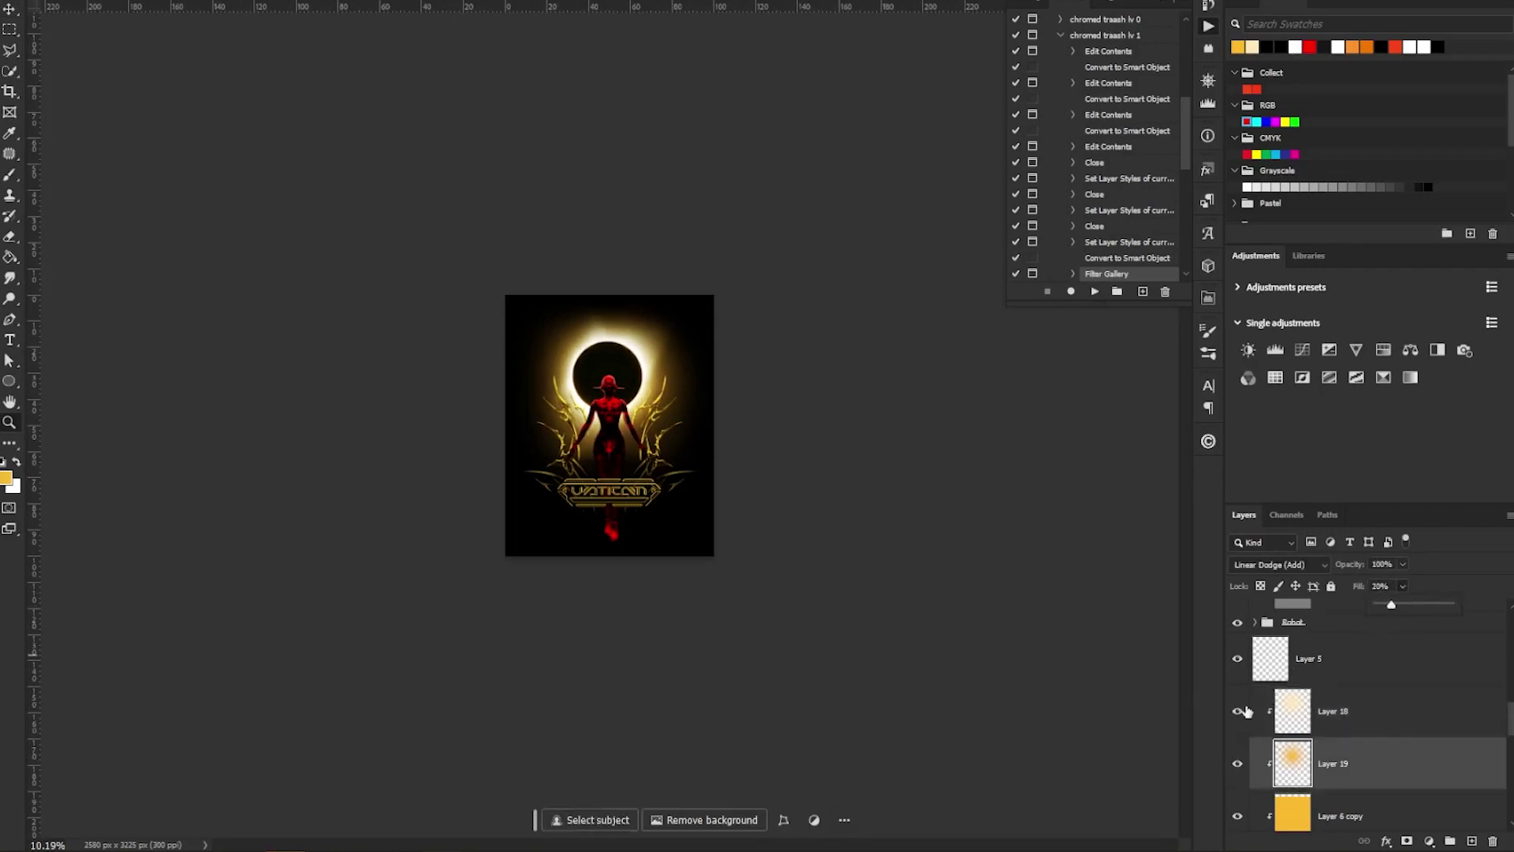
pyautogui.moveTo(618, 444)
pyautogui.mouseDown()
pyautogui.moveTo(761, 418)
pyautogui.moveTo(722, 419)
pyautogui.mouseUp()
pyautogui.scroll(-5, 609, 425)
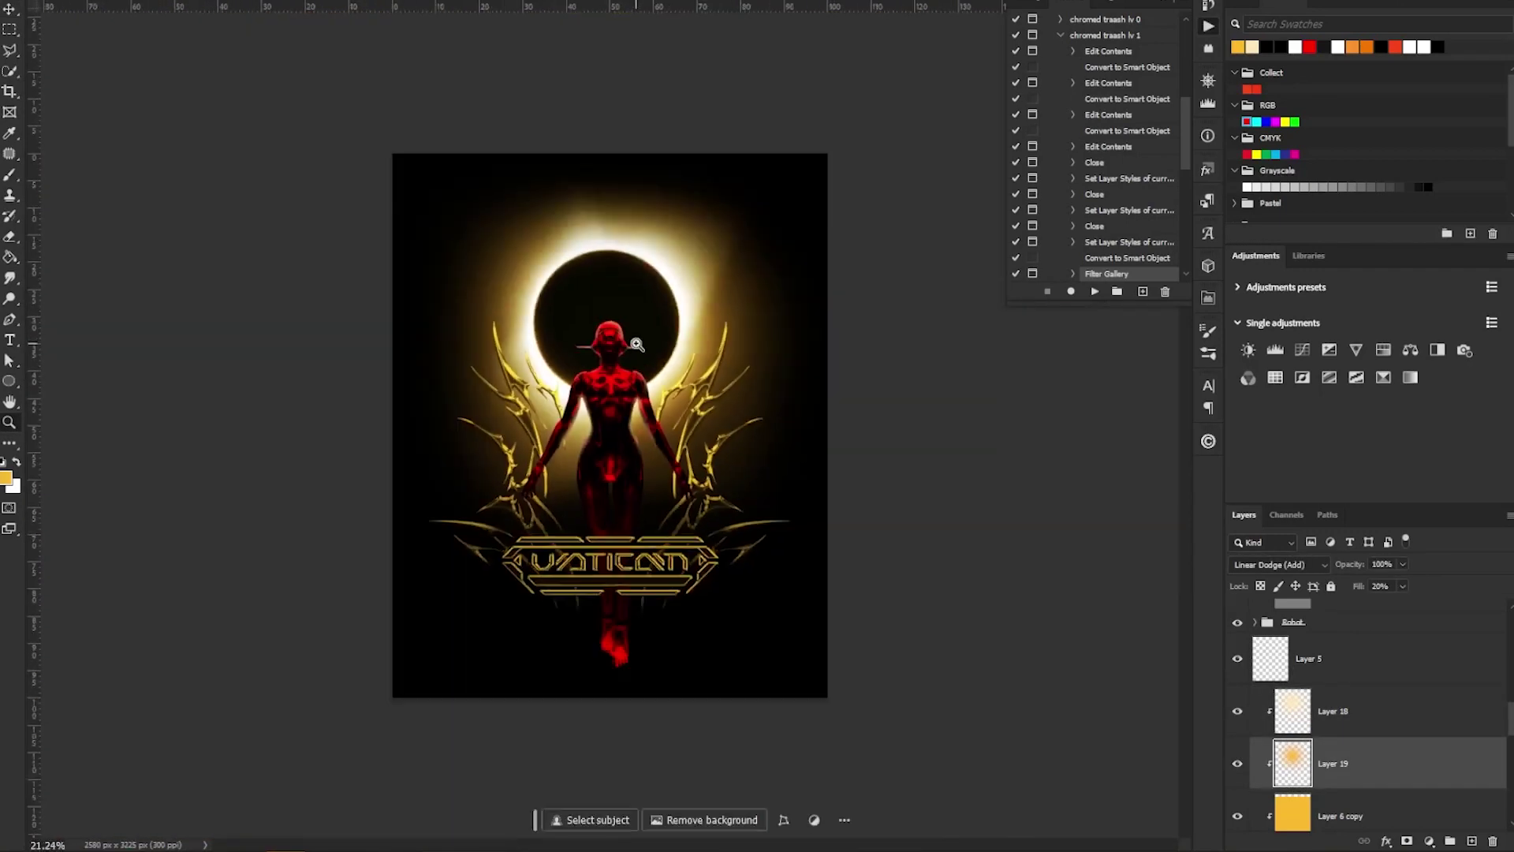
# Paint black on Layer 16's mask around the robot's head to tone down its golden rim light
pyautogui.scroll(-3, 1238, 790)
pyautogui.scroll(3, 1239, 714)
pyautogui.moveTo(666, 408)
pyautogui.mouseDown()
pyautogui.moveTo(753, 443)
pyautogui.moveTo(611, 388)
pyautogui.moveTo(703, 382)
pyautogui.moveTo(683, 382)
pyautogui.mouseUp()
pyautogui.scroll(3, 1285, 688)
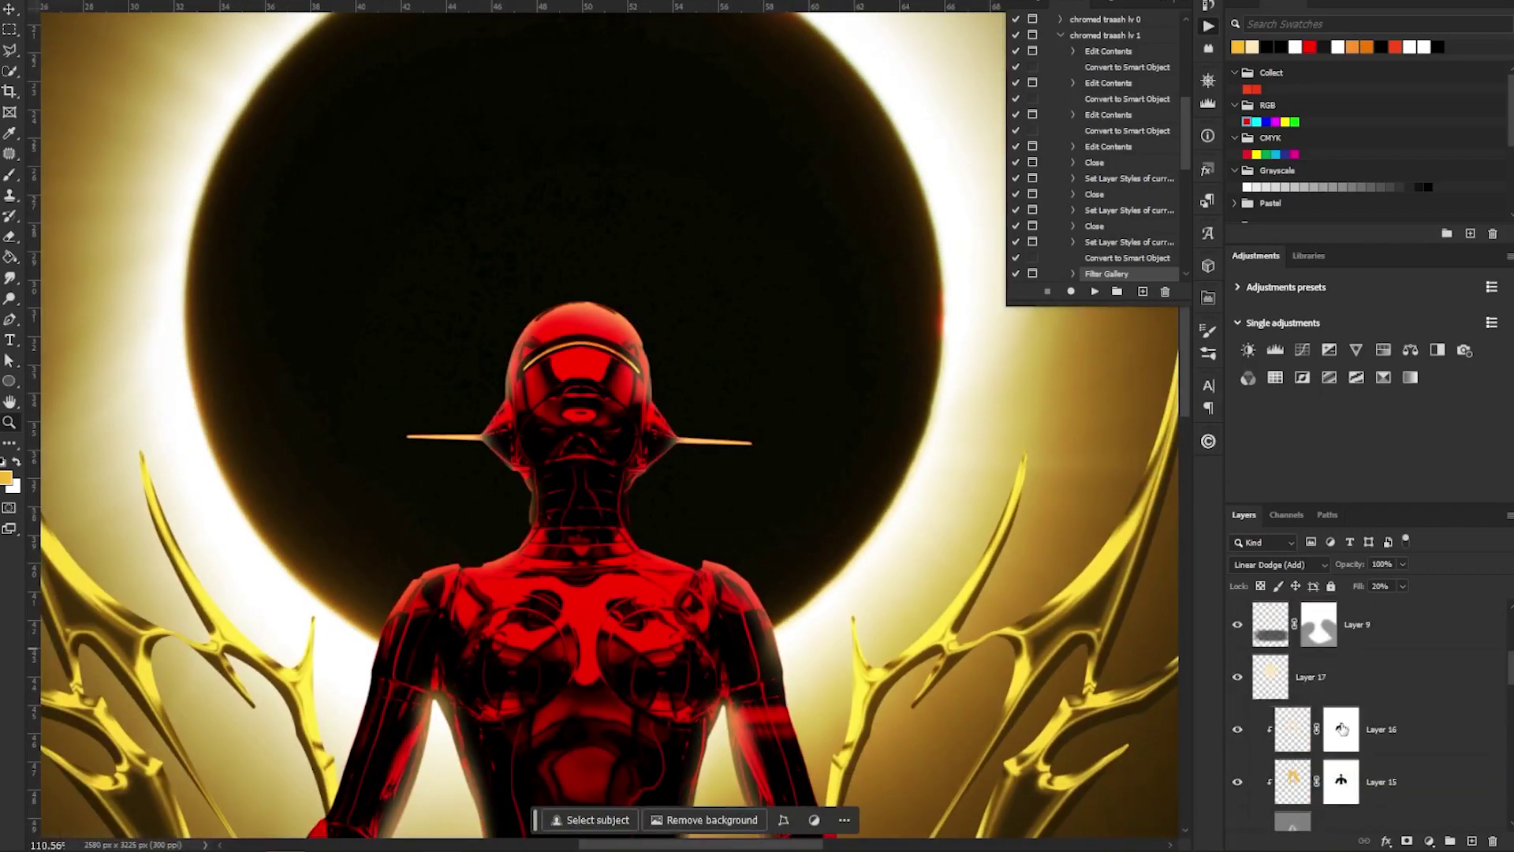
pyautogui.scroll(-7, 453, 433)
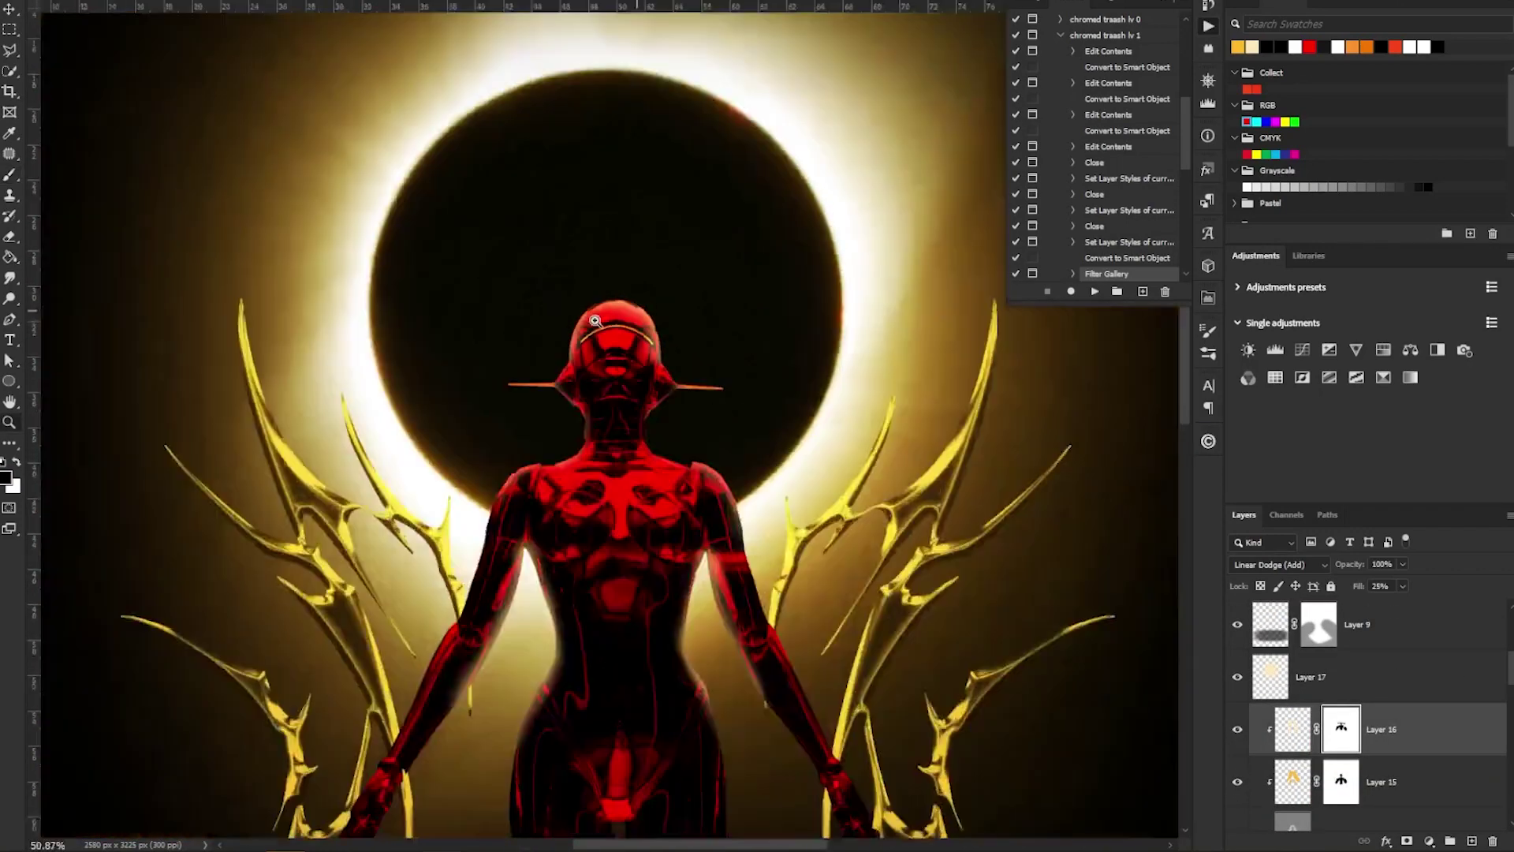
pyautogui.scroll(-2, 1246, 781)
# Check the figure's shading layers and set Layer 13's fill to 64%
pyautogui.click(1237, 821)
pyautogui.moveTo(623, 353); pyautogui.dragTo(678, 378)
pyautogui.scroll(-2, 1340, 662)
pyautogui.click(1357, 651)
pyautogui.moveTo(1417, 608); pyautogui.dragTo(1425, 608)
pyautogui.scroll(-4, 801, 476)
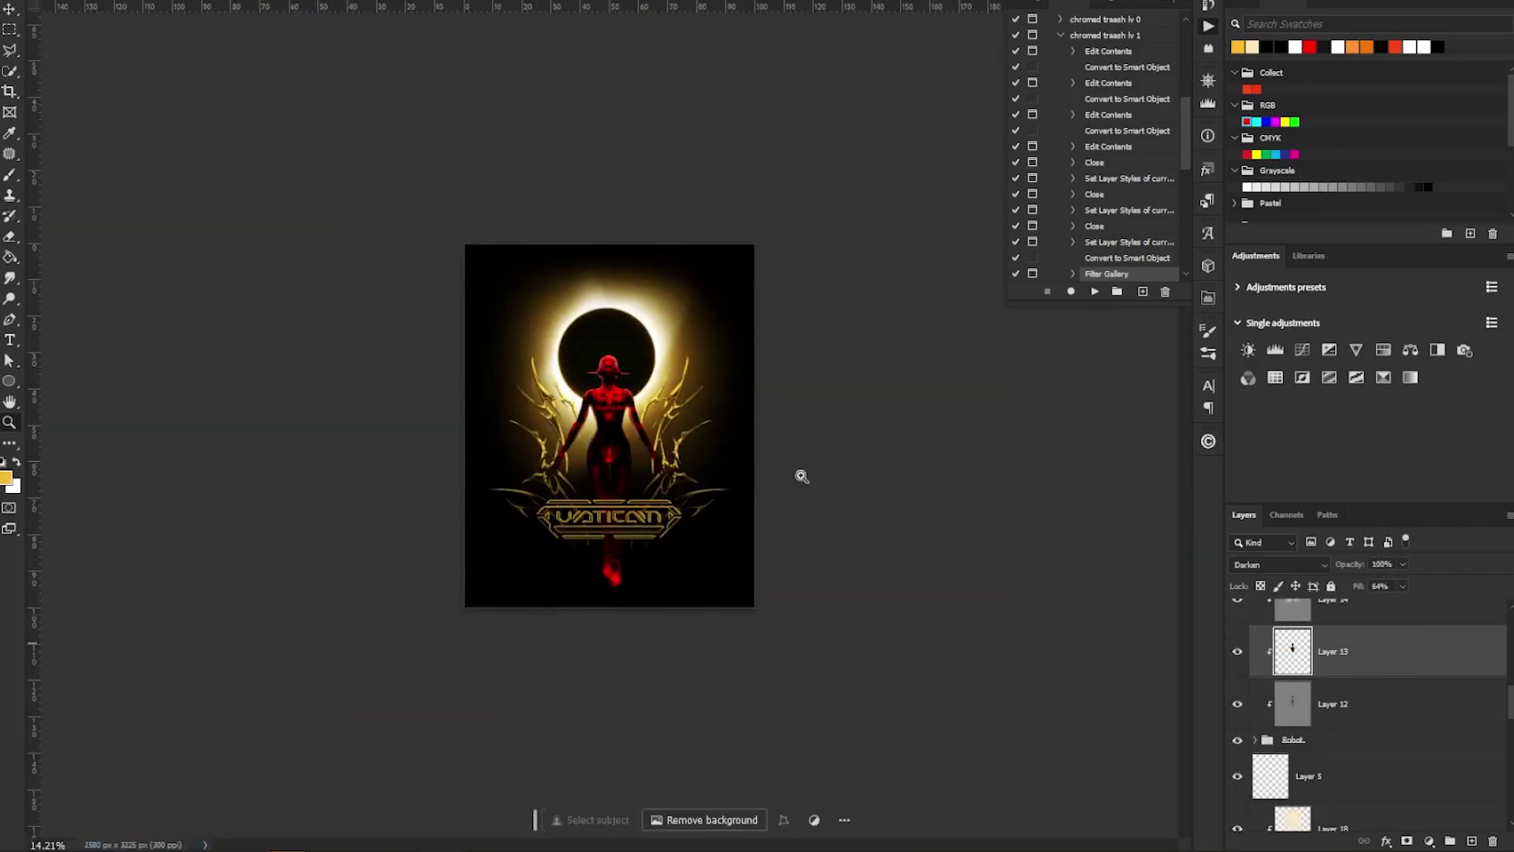
# Place the small stripe-and-lettering graphic, scale it down, and position it in the poster's bottom-right corner
pyautogui.scroll(7, 609, 559)
pyautogui.scroll(-5, 608, 559)
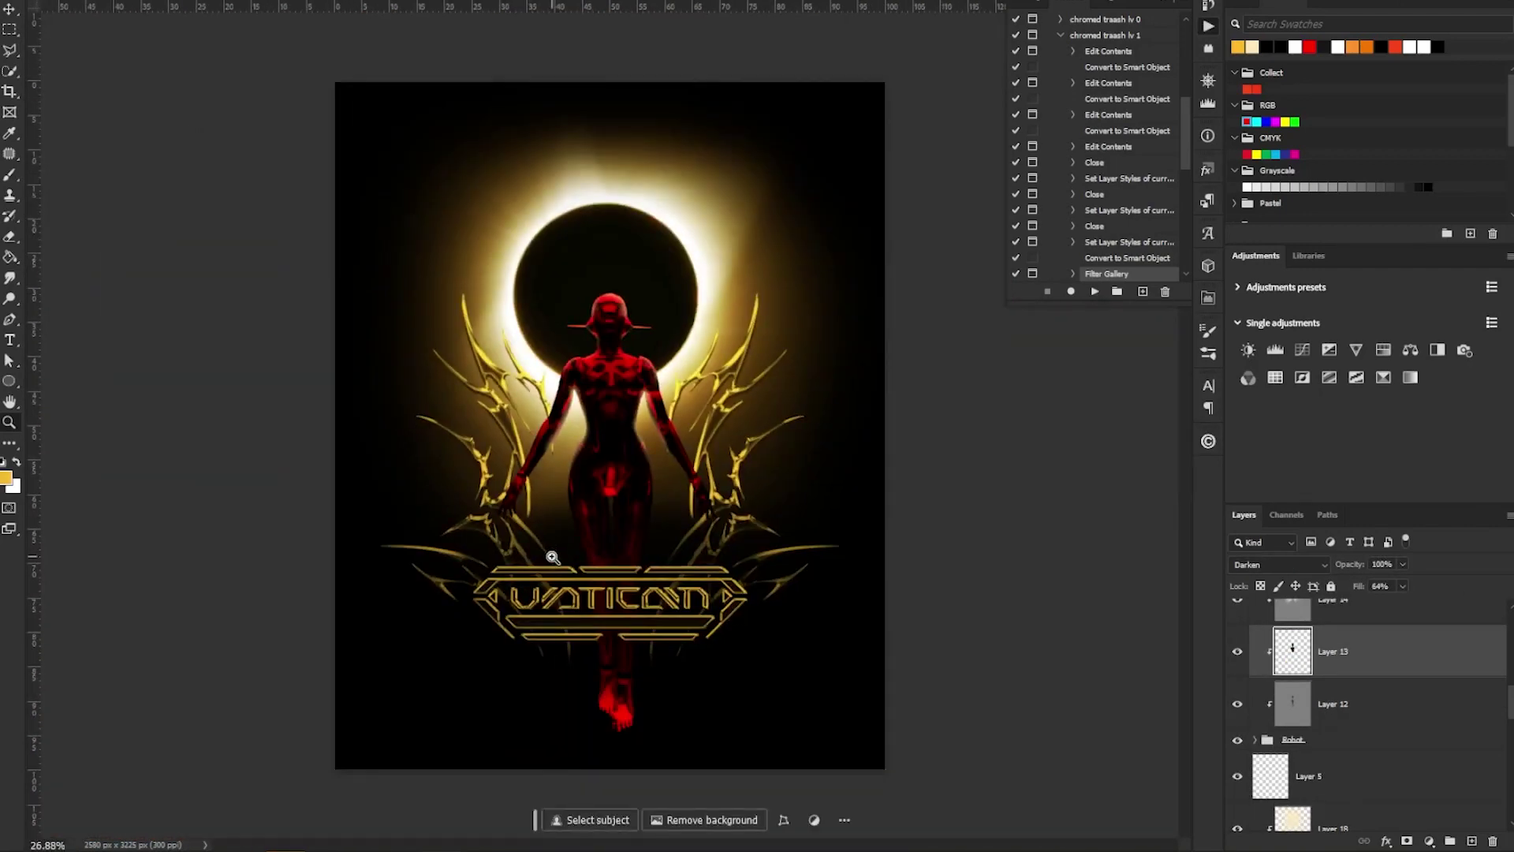
pyautogui.scroll(1, 626, 436)
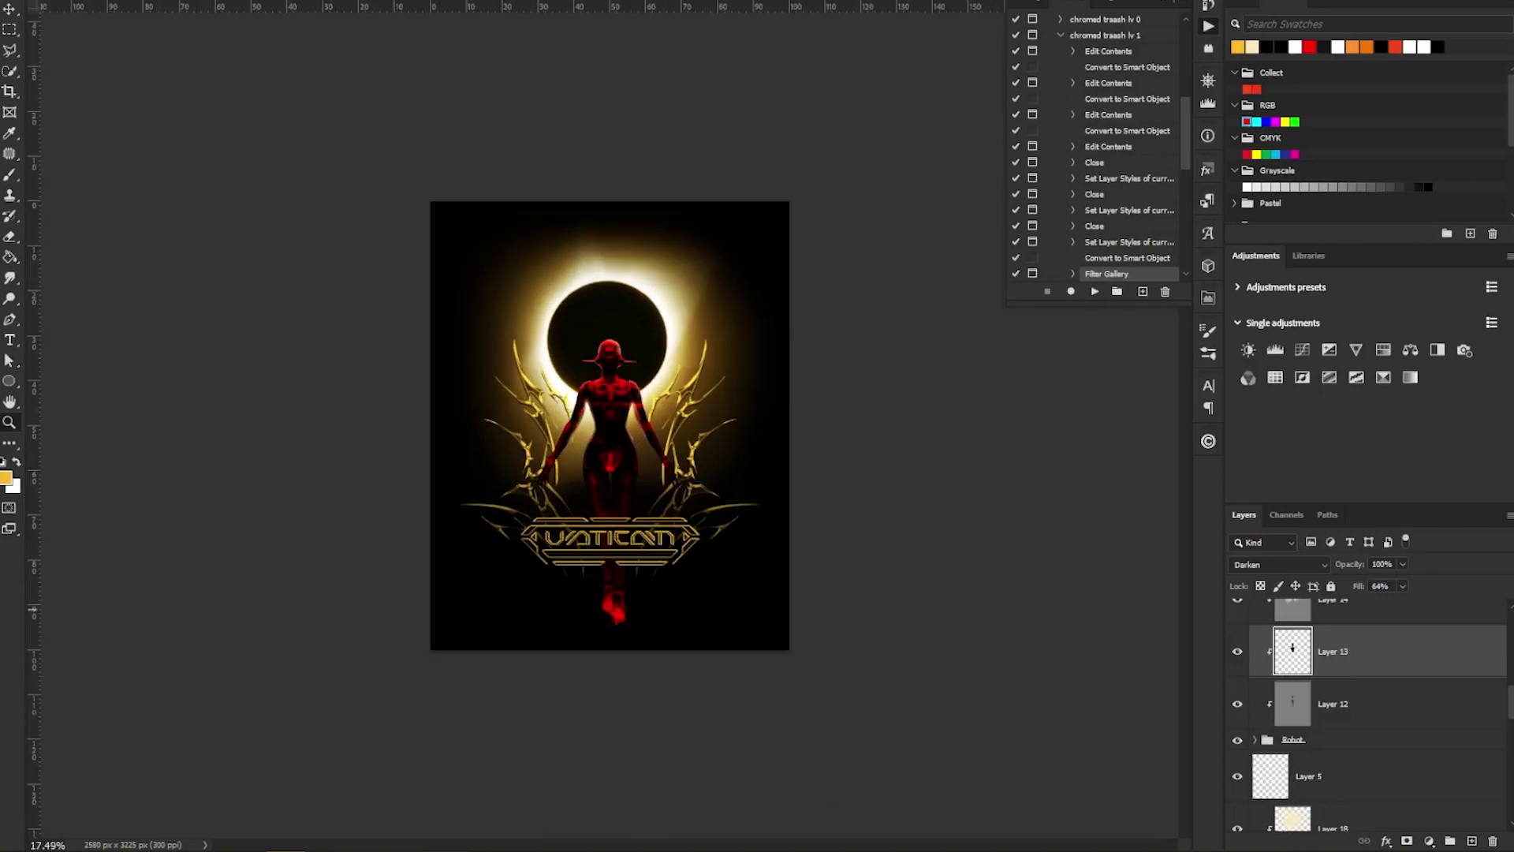
pyautogui.scroll(6, 1366, 714)
pyautogui.click(1365, 743)
pyautogui.moveTo(720, 678); pyautogui.dragTo(720, 670)
pyautogui.press('Return')
pyautogui.moveTo(790, 379); pyautogui.dragTo(745, 636)
pyautogui.moveTo(744, 637); pyautogui.dragTo(851, 664)
pyautogui.moveTo(930, 623); pyautogui.dragTo(825, 611)
# Fill a layer clipped to the corner graphic with golden yellow and set its blend mode to Multiply
pyautogui.hotkey('alt', 'BackSpace')
pyautogui.click(1278, 564)
pyautogui.click(1262, 621)
# Place the text-and-barcode strip graphic, scale it down, and position it along the poster's bottom edge beside the corner graphic
pyautogui.scroll(-2, 610, 425)
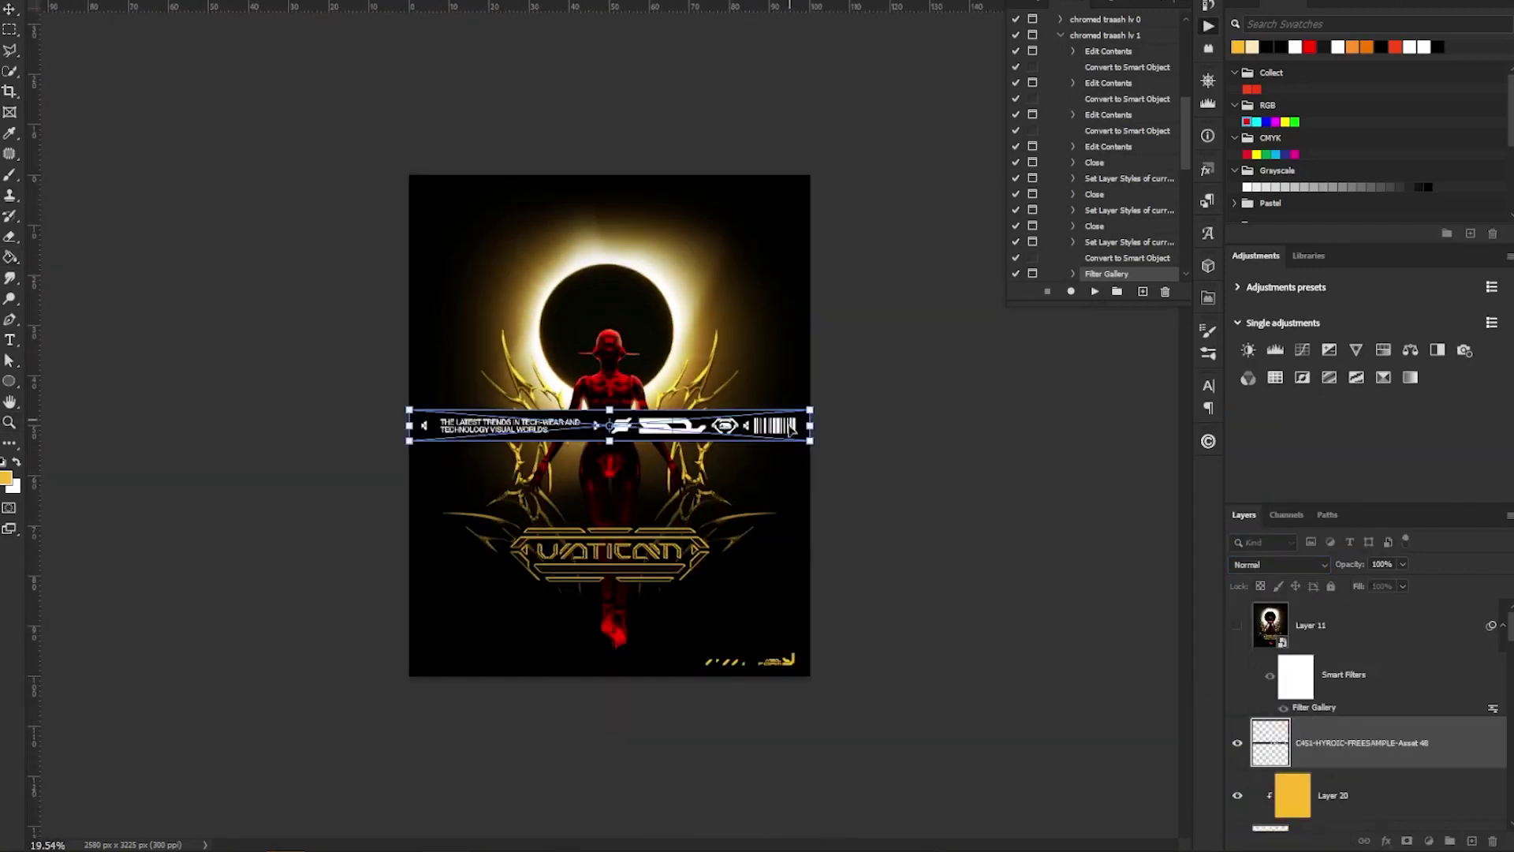
pyautogui.moveTo(697, 426); pyautogui.dragTo(697, 660)
pyautogui.scroll(5, 698, 709)
pyautogui.moveTo(883, 516); pyautogui.dragTo(882, 508)
pyautogui.scroll(2, 699, 530)
pyautogui.moveTo(992, 481); pyautogui.dragTo(699, 556)
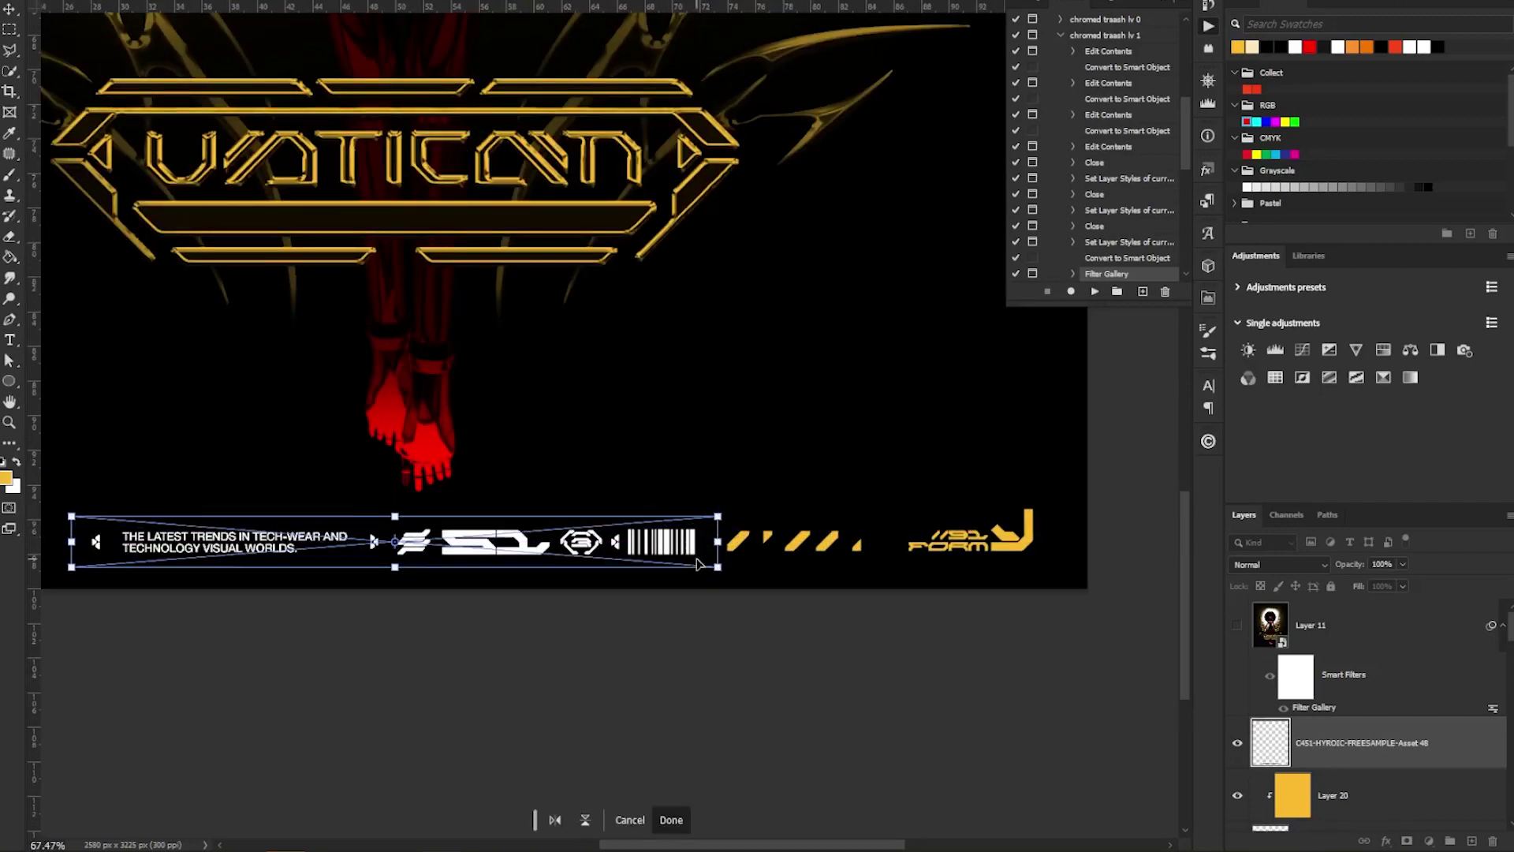
pyautogui.press('Return')
# Colour the text-and-barcode strip with a clipped golden yellow layer in Multiply mode
pyautogui.scroll(-5, 676, 744)
pyautogui.hotkey('alt', 'BackSpace')
pyautogui.hotkey('shift', 'alt', 'm')
pyautogui.scroll(-3, 640, 516)
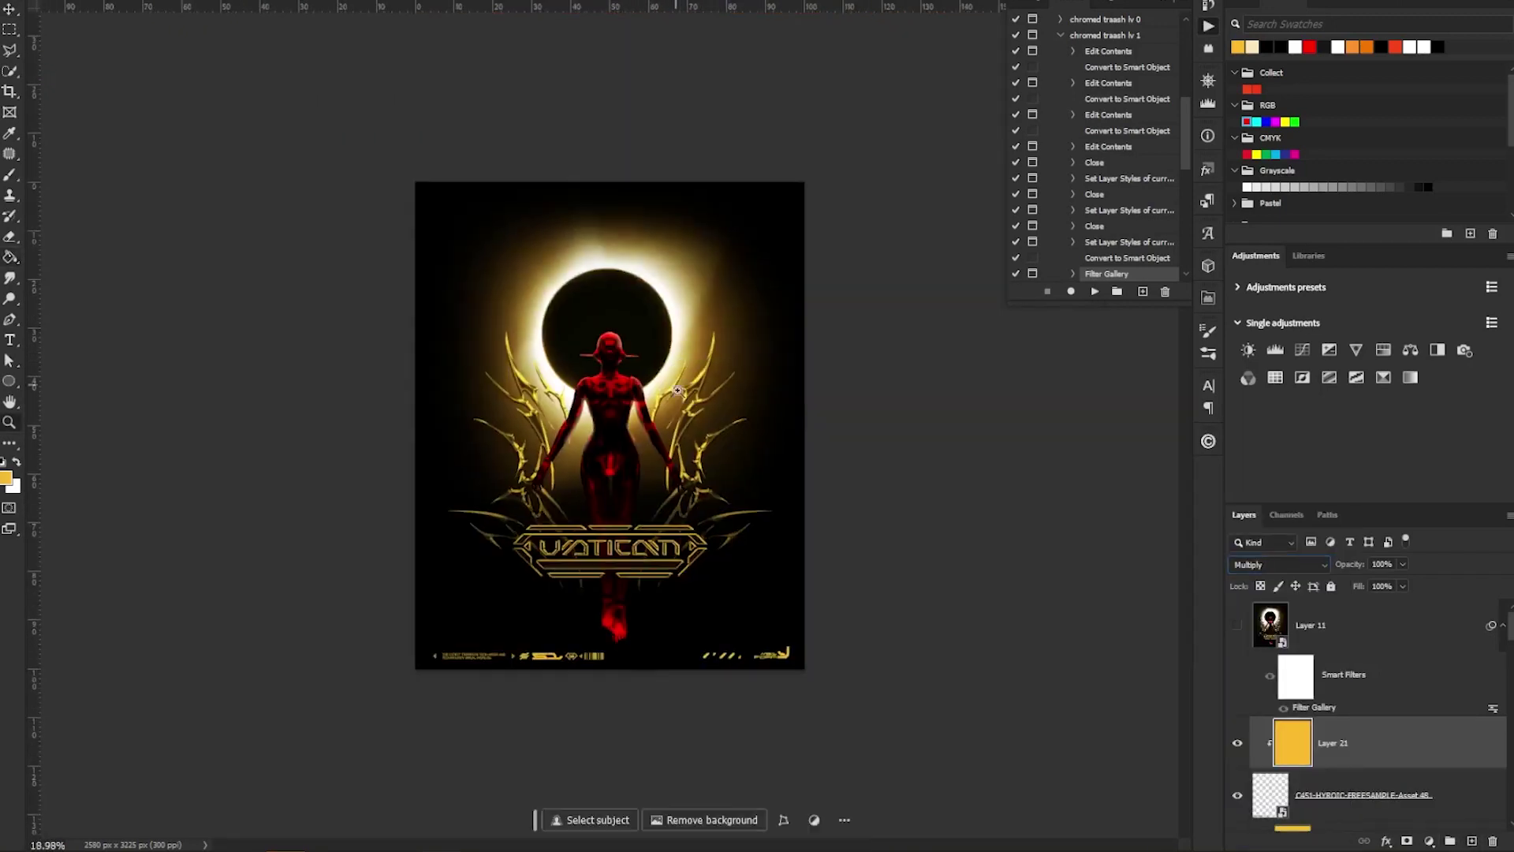
# Try recolouring the placed Asset 14 graphic with a clipped golden layer and resizing it on the lower poster
pyautogui.scroll(5, 816, 498)
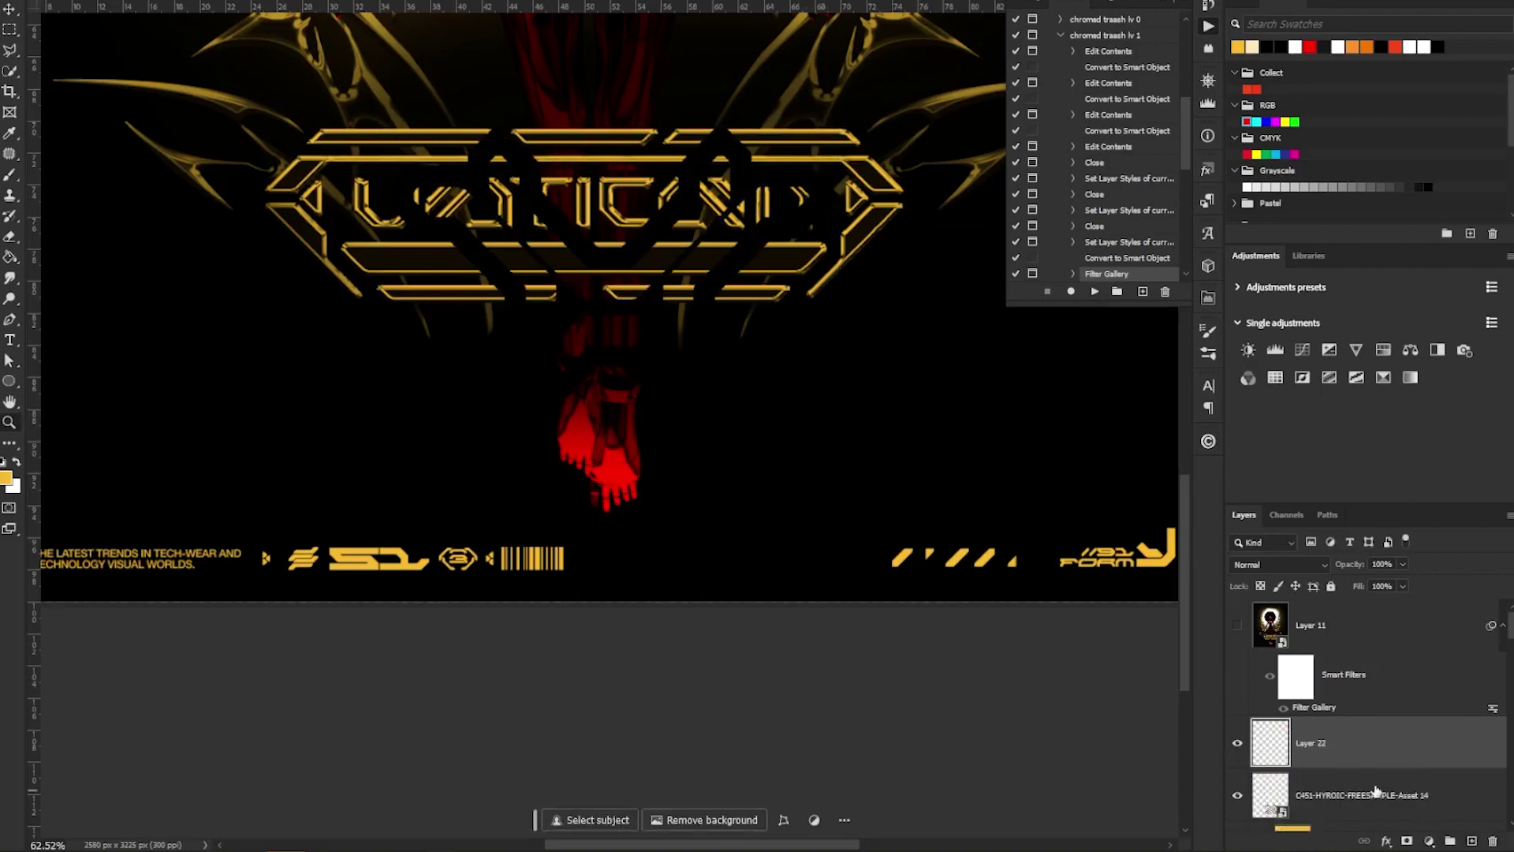
pyautogui.hotkey('alt', 'BackSpace')
pyautogui.hotkey('ctrl', 'alt', 'g')
pyautogui.click(1403, 796)
pyautogui.hotkey('ctrl', 't')
pyautogui.moveTo(937, 357); pyautogui.dragTo(742, 543)
pyautogui.press('Return')
pyautogui.moveTo(820, 504); pyautogui.dragTo(753, 500)
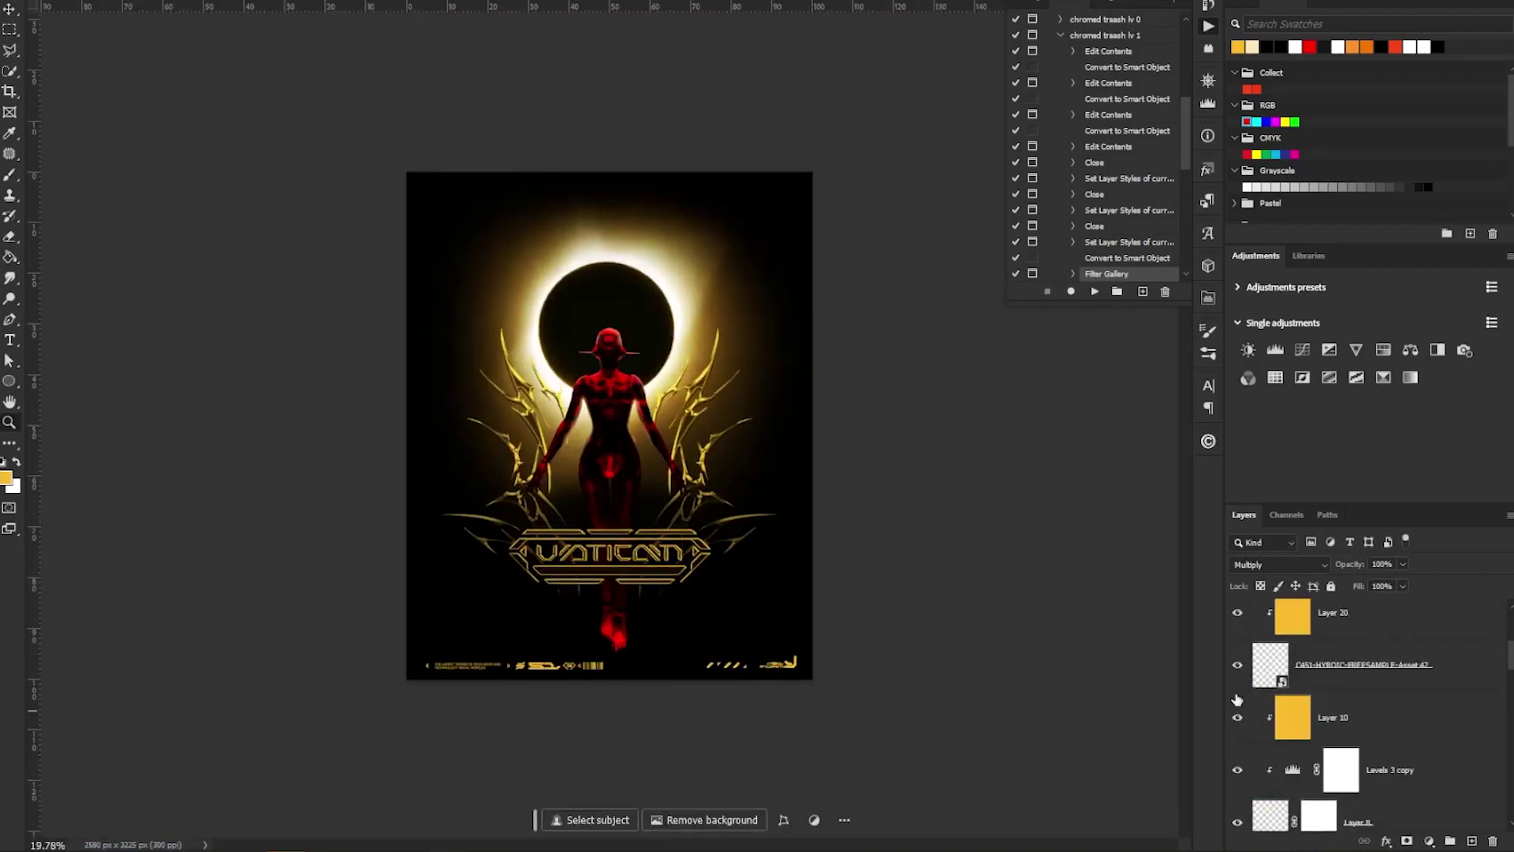
# Hide the corner graphic and centre the text-and-barcode strip horizontally at the bottom of the poster
pyautogui.hotkey('ctrl', 'a')
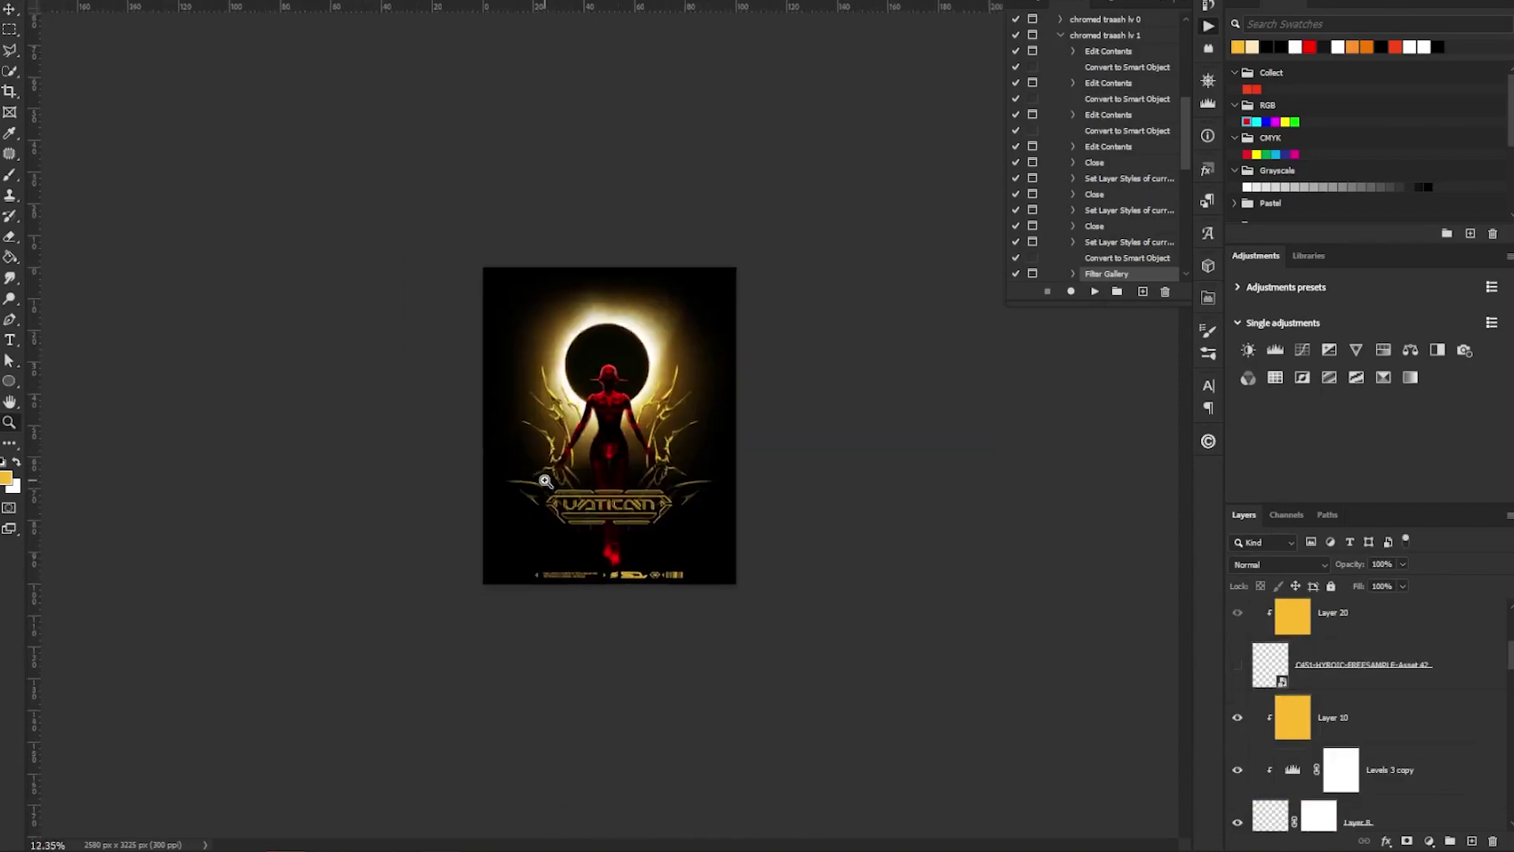
pyautogui.scroll(5, 718, 611)
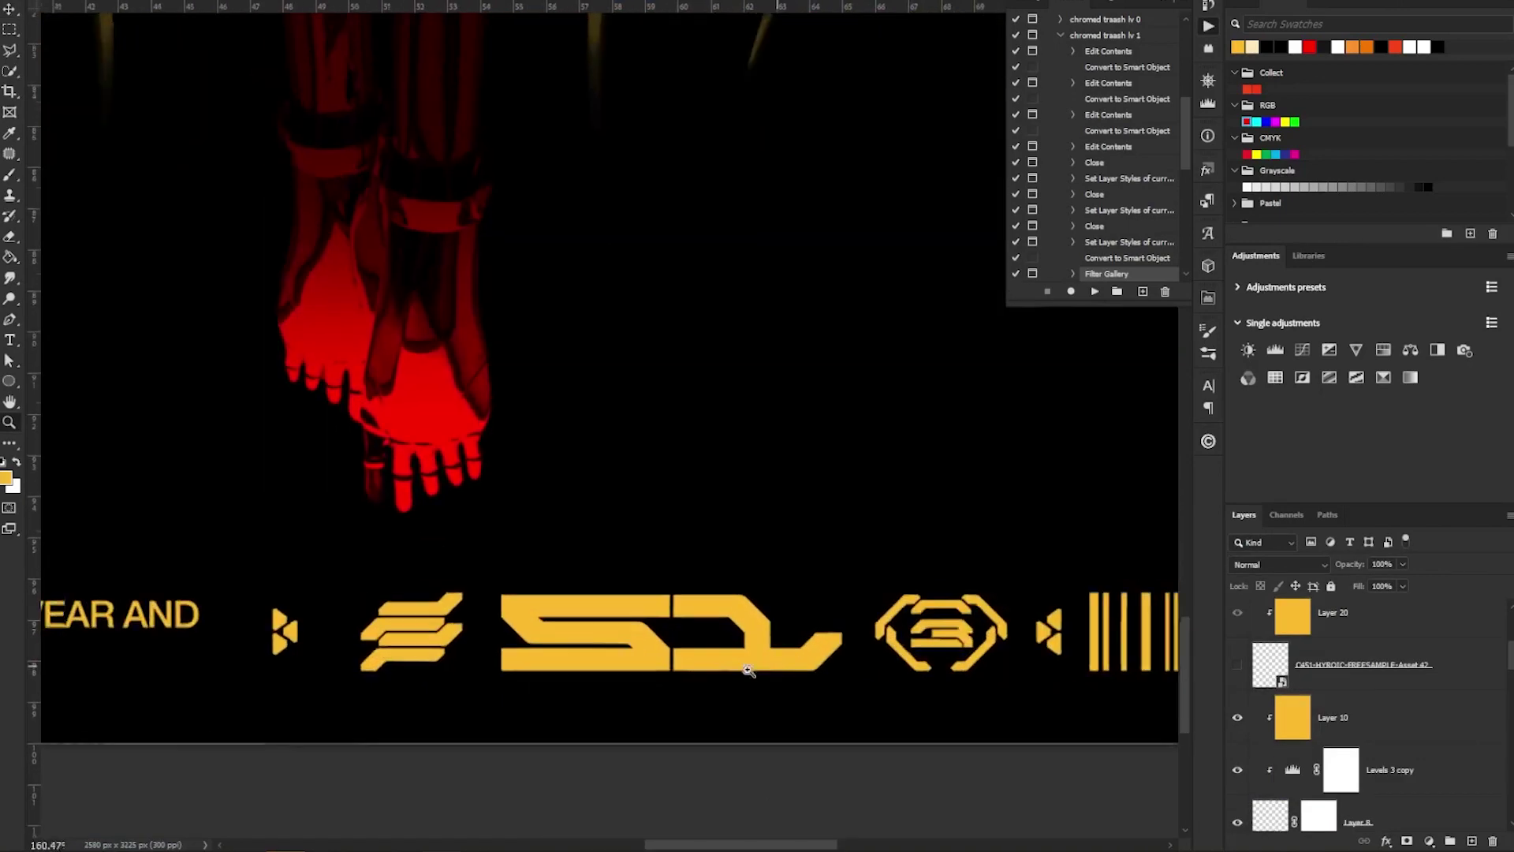
pyautogui.scroll(-3, 709, 610)
pyautogui.moveTo(708, 610); pyautogui.dragTo(623, 602)
# Group the logo layers as Logo and rename the two layers below it logo shadow and global clow
pyautogui.click(1398, 712)
pyautogui.scroll(-1, 1399, 713)
pyautogui.keyDown('shift'); pyautogui.click(1410, 704); pyautogui.keyUp('shift')
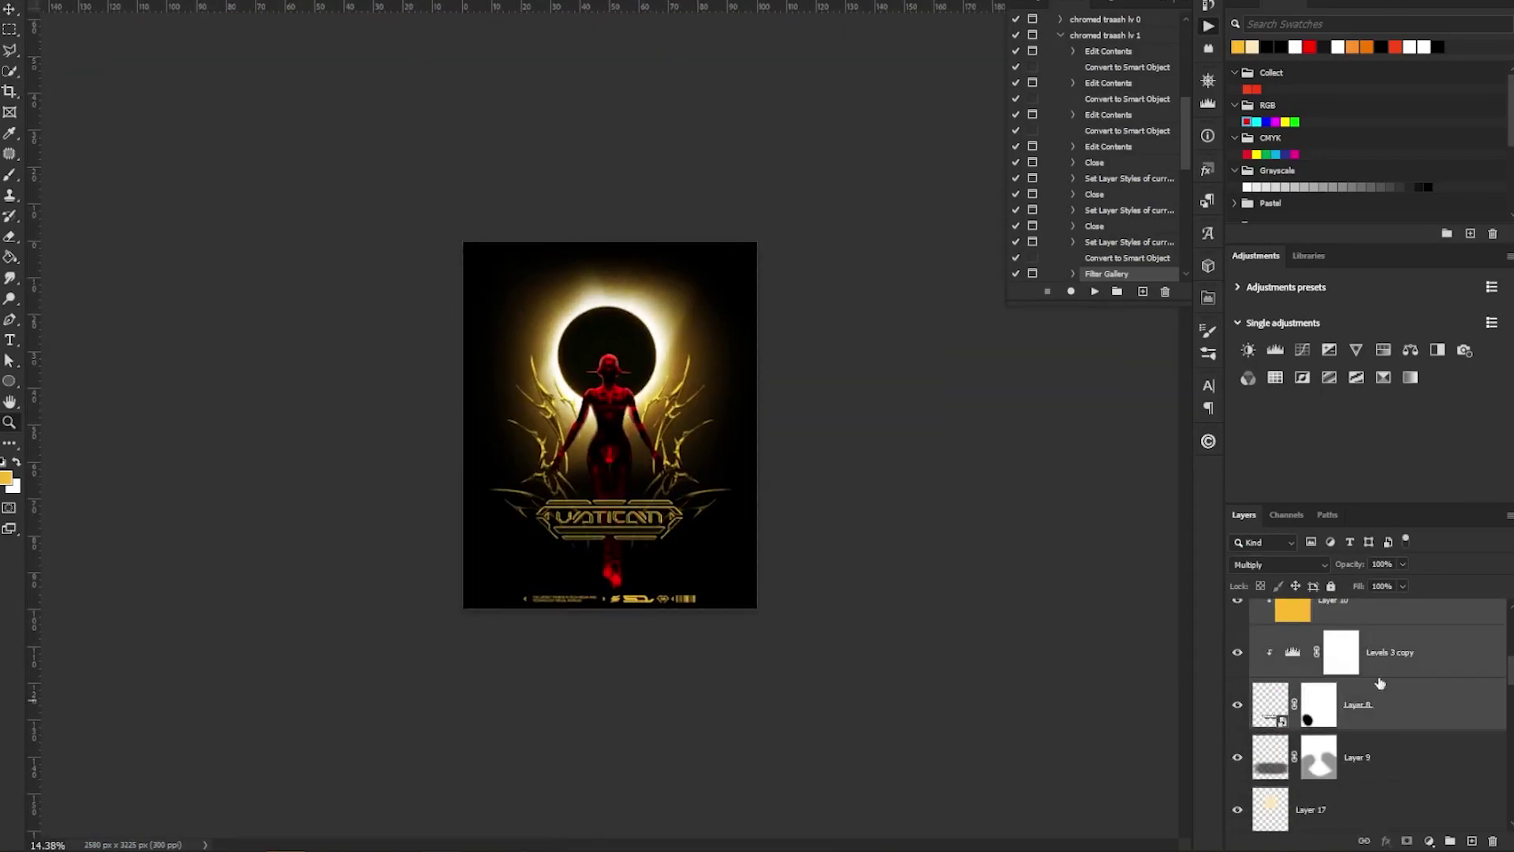
pyautogui.hotkey('ctrl', 'g')
pyautogui.click(1362, 652)
pyautogui.doubleClick(1313, 696)
# Move the selected artwork layers slightly upward together, leaving the bottom strip in place
pyautogui.scroll(2, 1345, 726)
pyautogui.scroll(5, 640, 396)
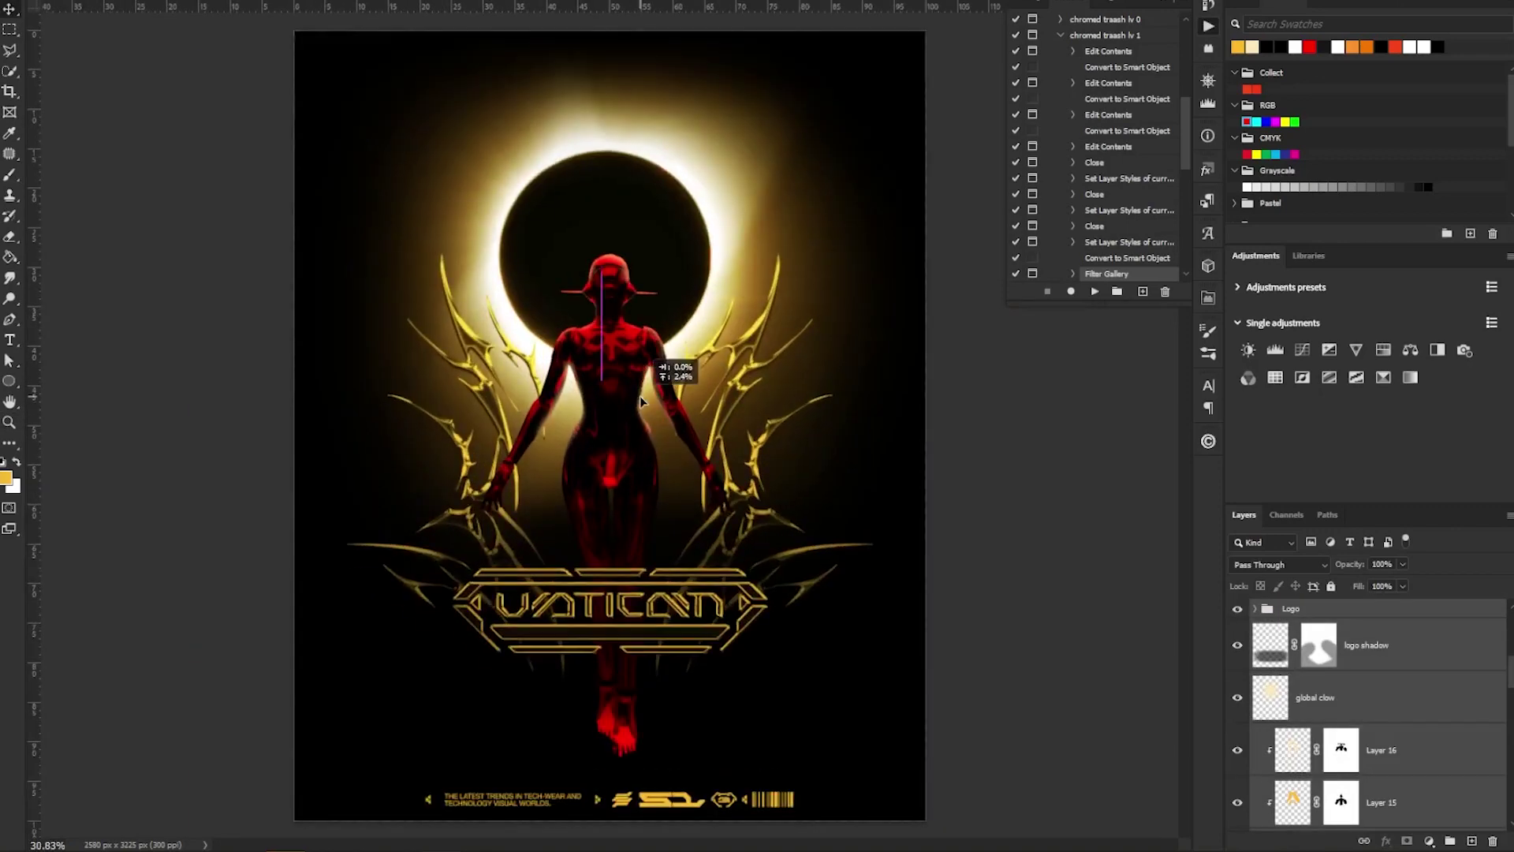
pyautogui.scroll(-5, 637, 403)
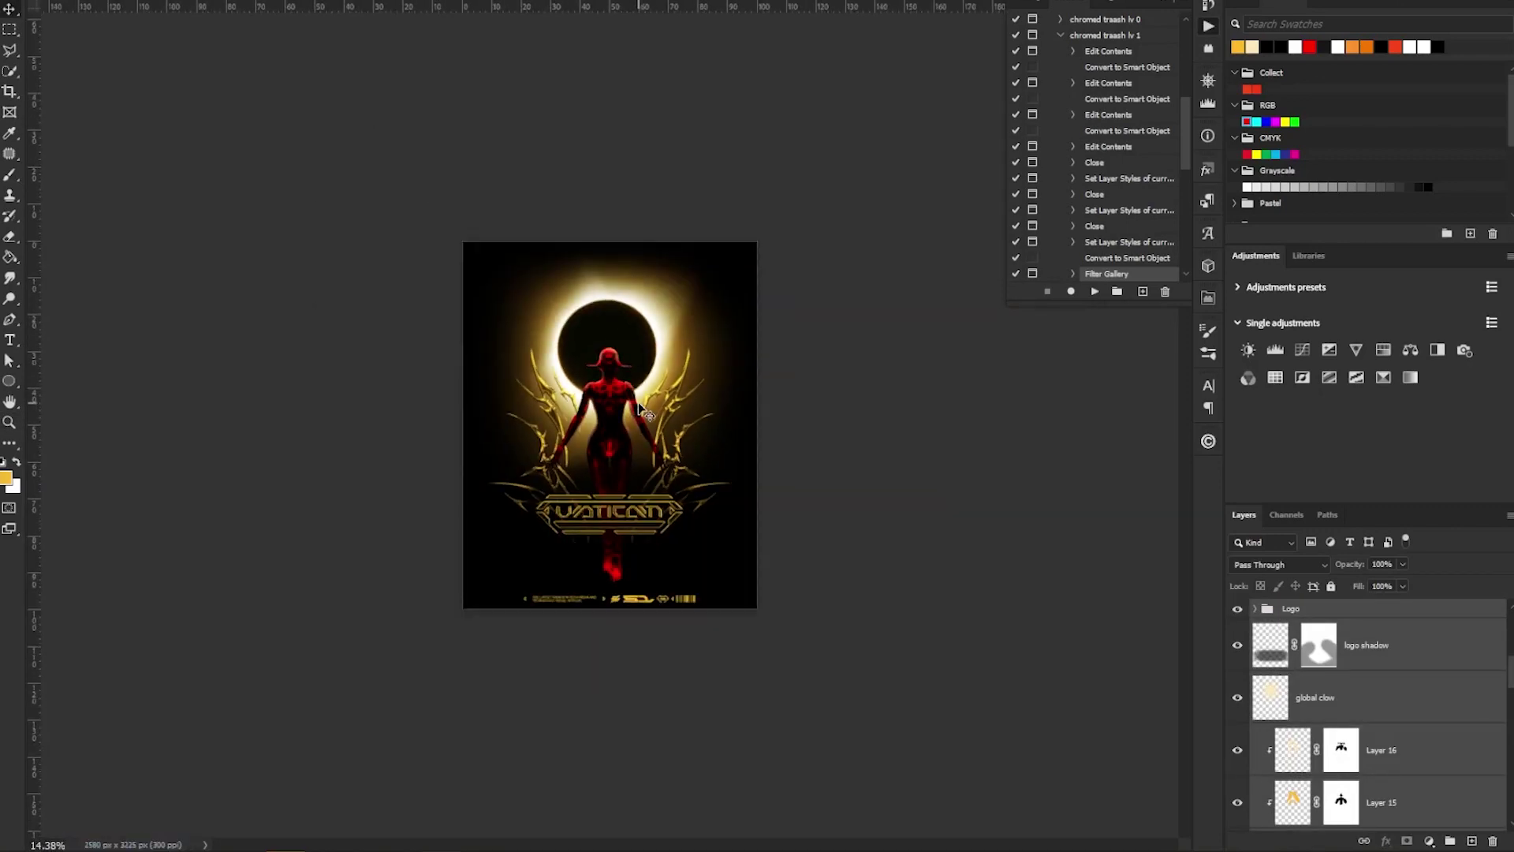
pyautogui.scroll(3, 1341, 750)
# Stamp all visible layers into a new layer, convert it to a smart object, and copy Layer 11's Filter Gallery effect onto it
pyautogui.click(1341, 750)
pyautogui.hotkey('ctrl', 'alt', 'shift', 'e')
pyautogui.rightClick(1342, 752)
pyautogui.click(1388, 639)
pyautogui.moveTo(1357, 686); pyautogui.dragTo(1419, 757)
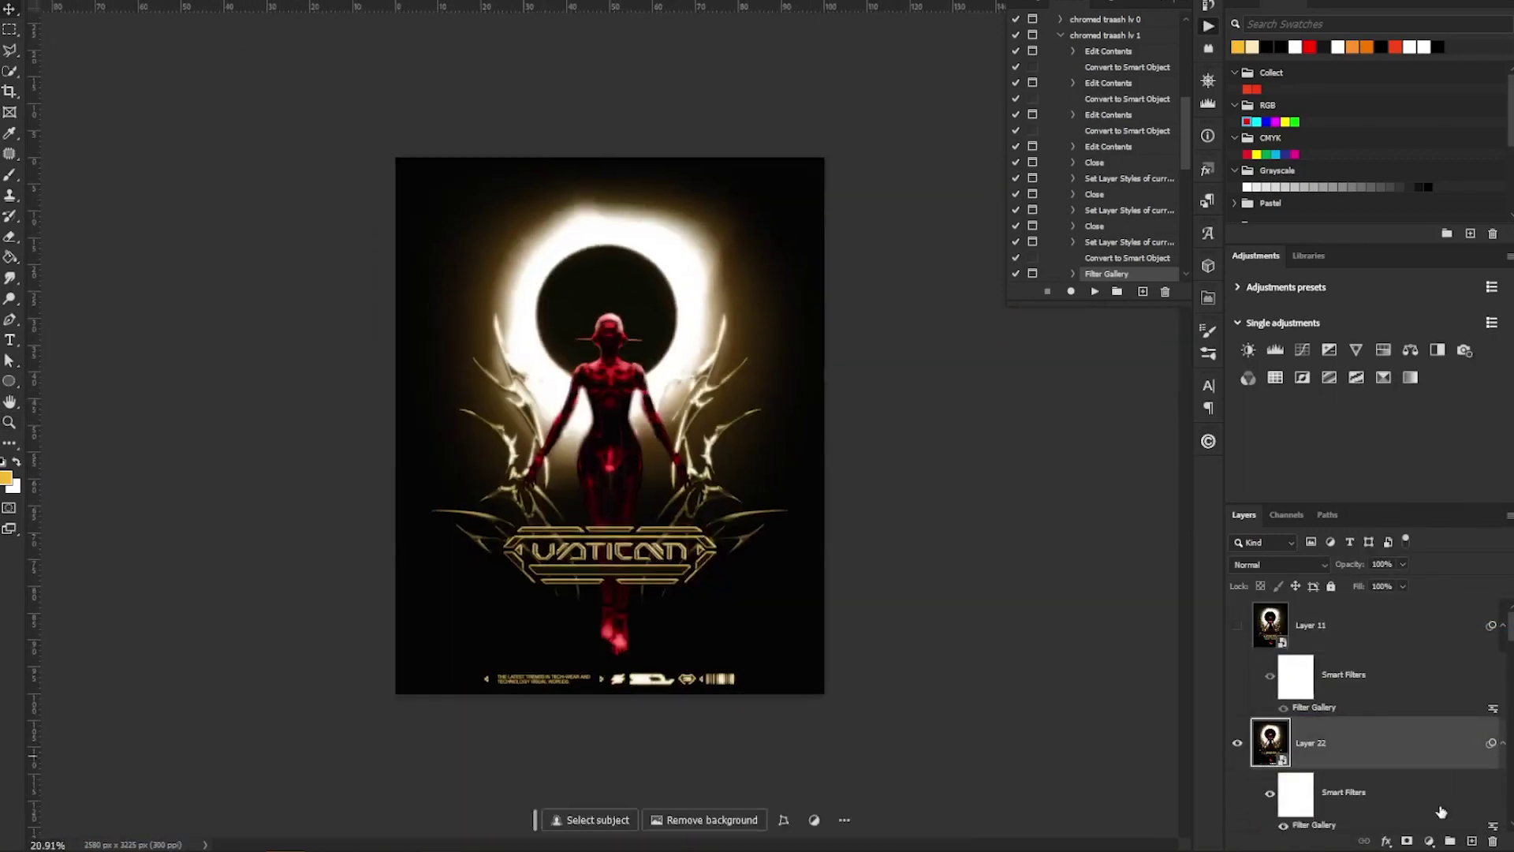
# Adjust the stamped layer's Diffuse Glow filter to Glow Amount 8 and Clear Amount 18, and check the result across the poster
pyautogui.doubleClick(1312, 826)
pyautogui.hotkey('ctrl', '-')
pyautogui.hotkey('ctrl', '-')
pyautogui.hotkey('ctrl', '-')
pyautogui.moveTo(1335, 179); pyautogui.dragTo(1375, 179)
pyautogui.moveTo(1383, 147); pyautogui.dragTo(1319, 149)
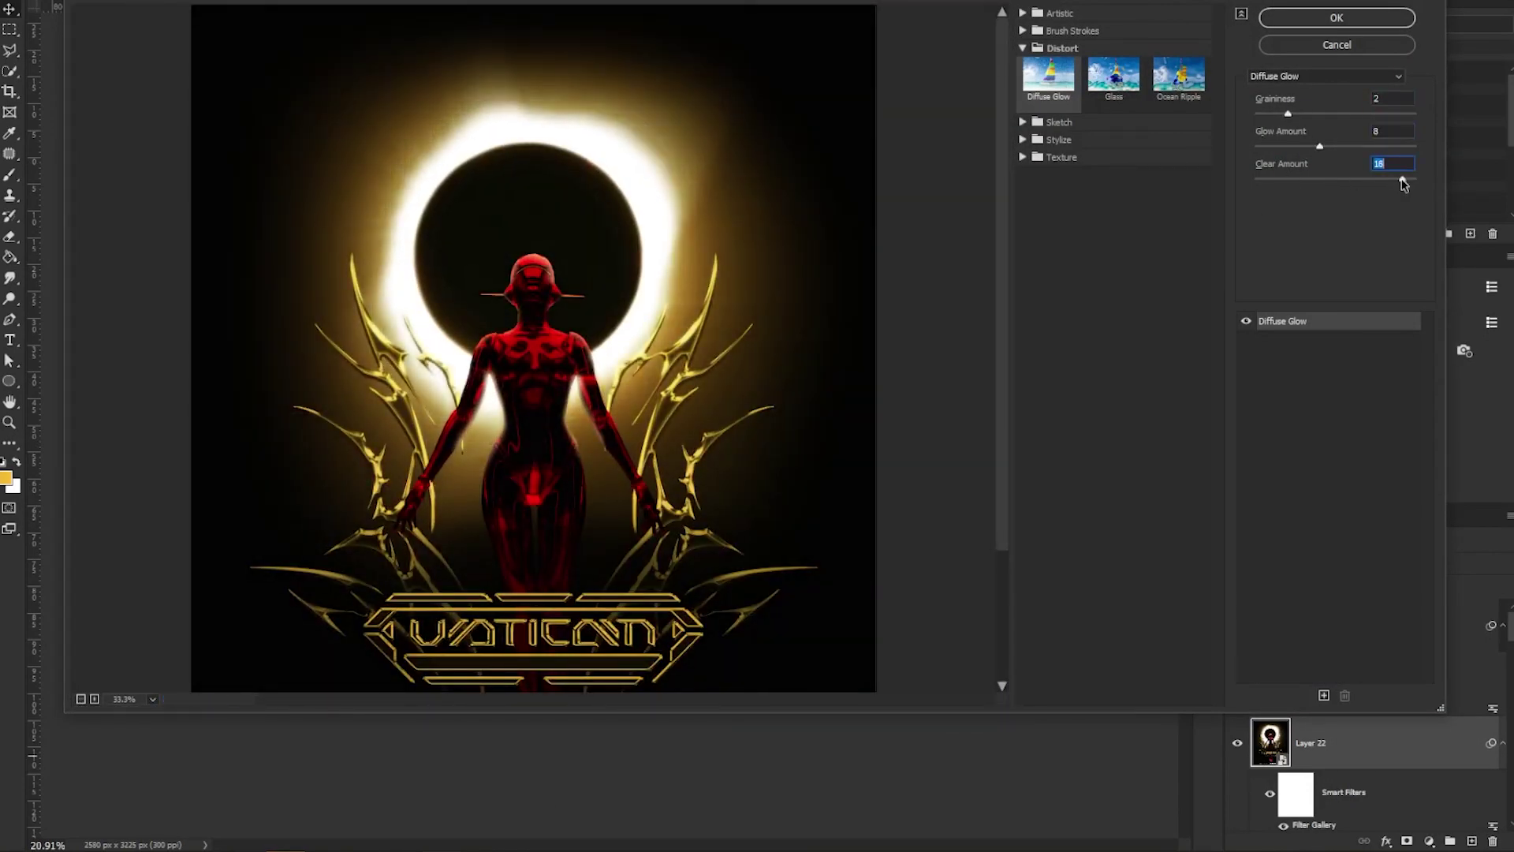
pyautogui.press('Return')
pyautogui.scroll(3, 668, 340)
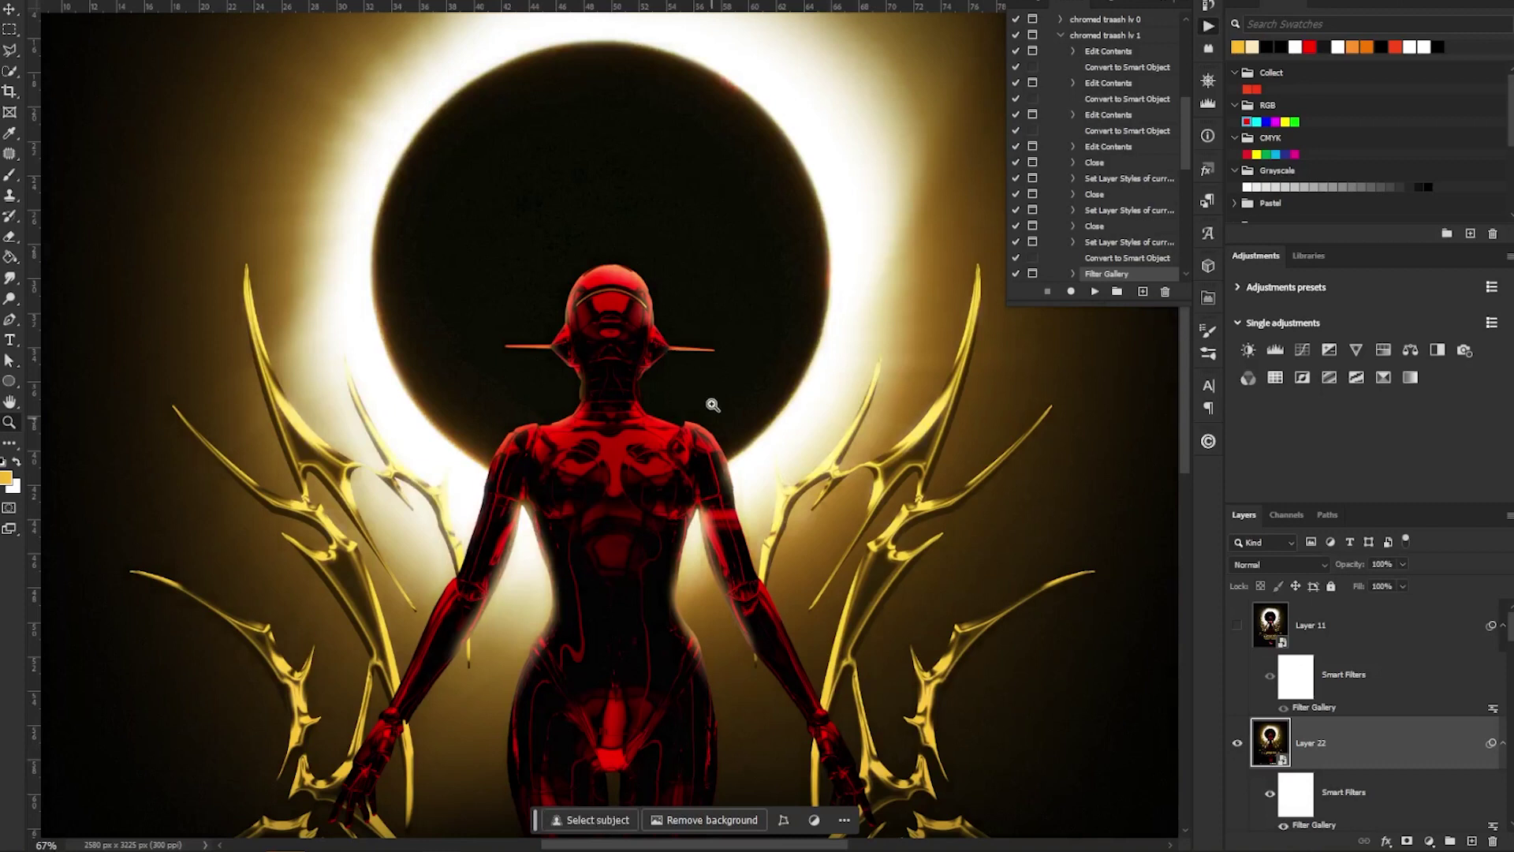
pyautogui.scroll(-8, 713, 405)
pyautogui.scroll(10, 760, 642)
pyautogui.scroll(-9, 760, 641)
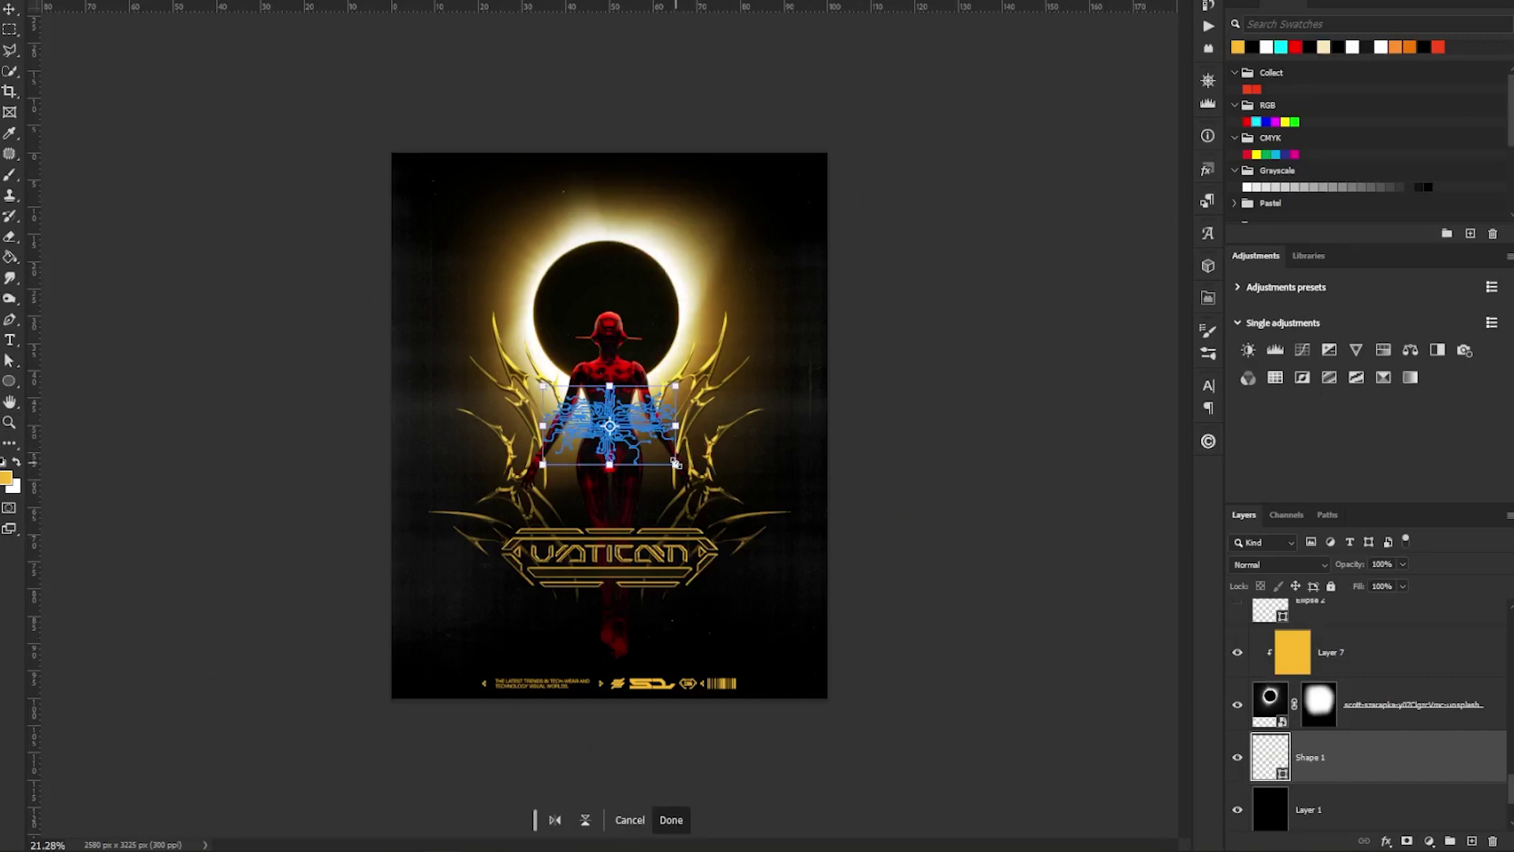
# Enlarge the circuit-line shape behind the eclipse, show it, and give it a Bevel & Emboss layer style
pyautogui.moveTo(677, 463); pyautogui.dragTo(855, 449)
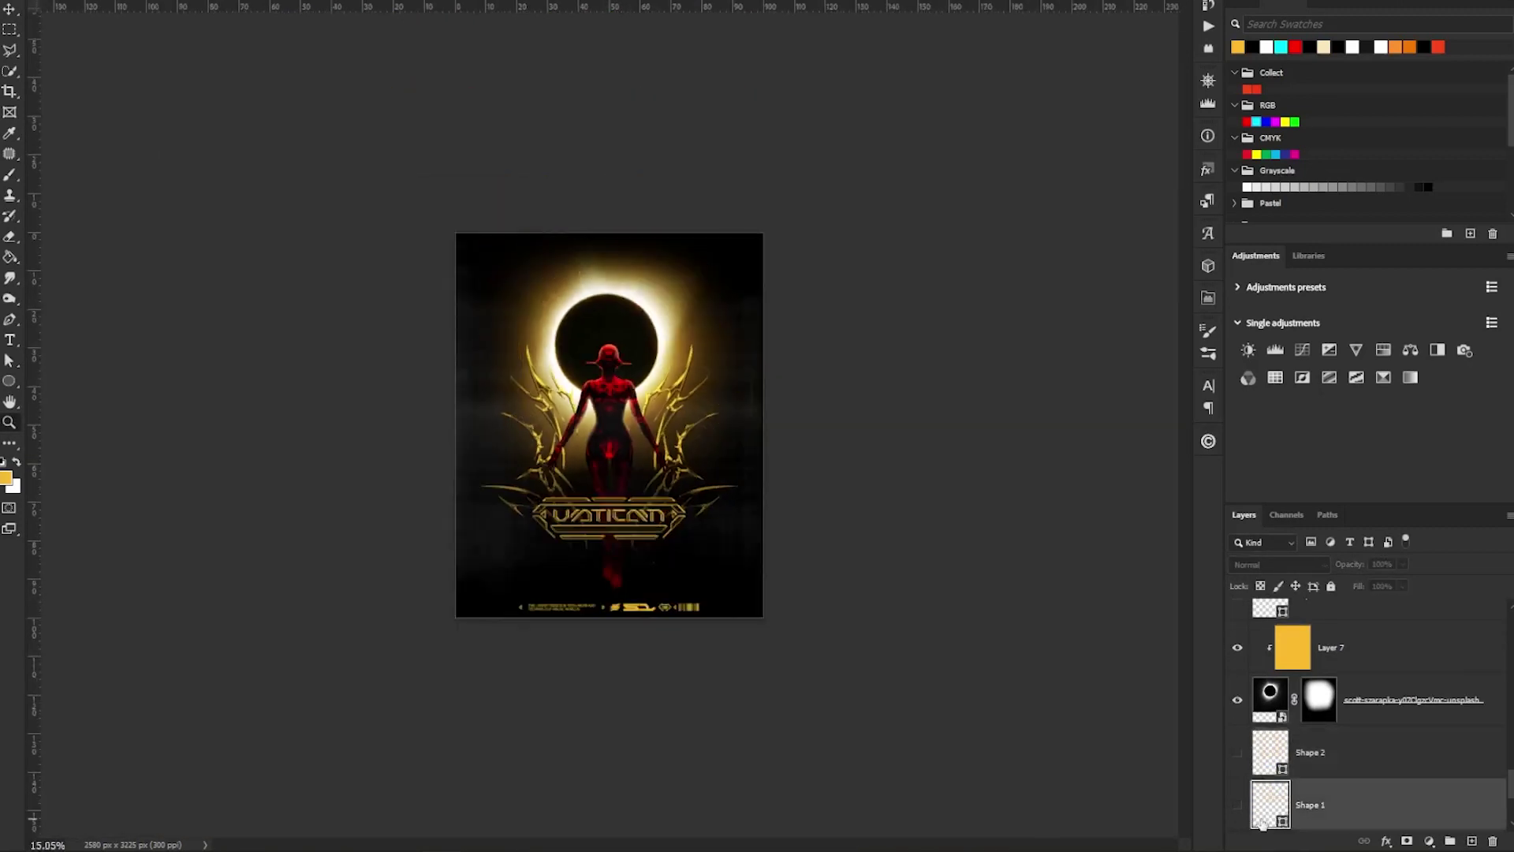
pyautogui.click(1238, 805)
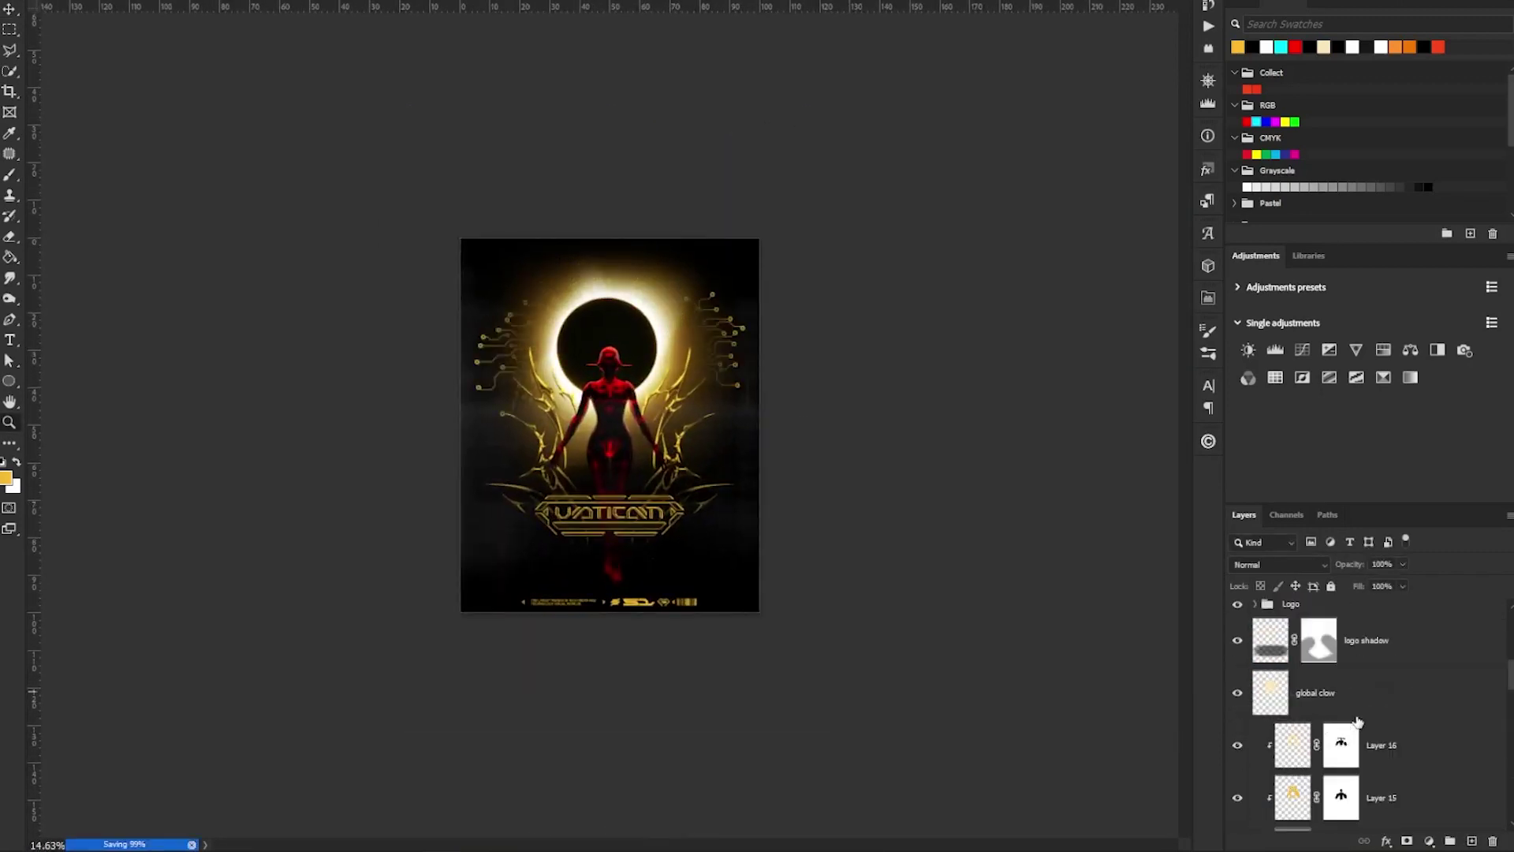
pyautogui.scroll(-1, 1502, 690)
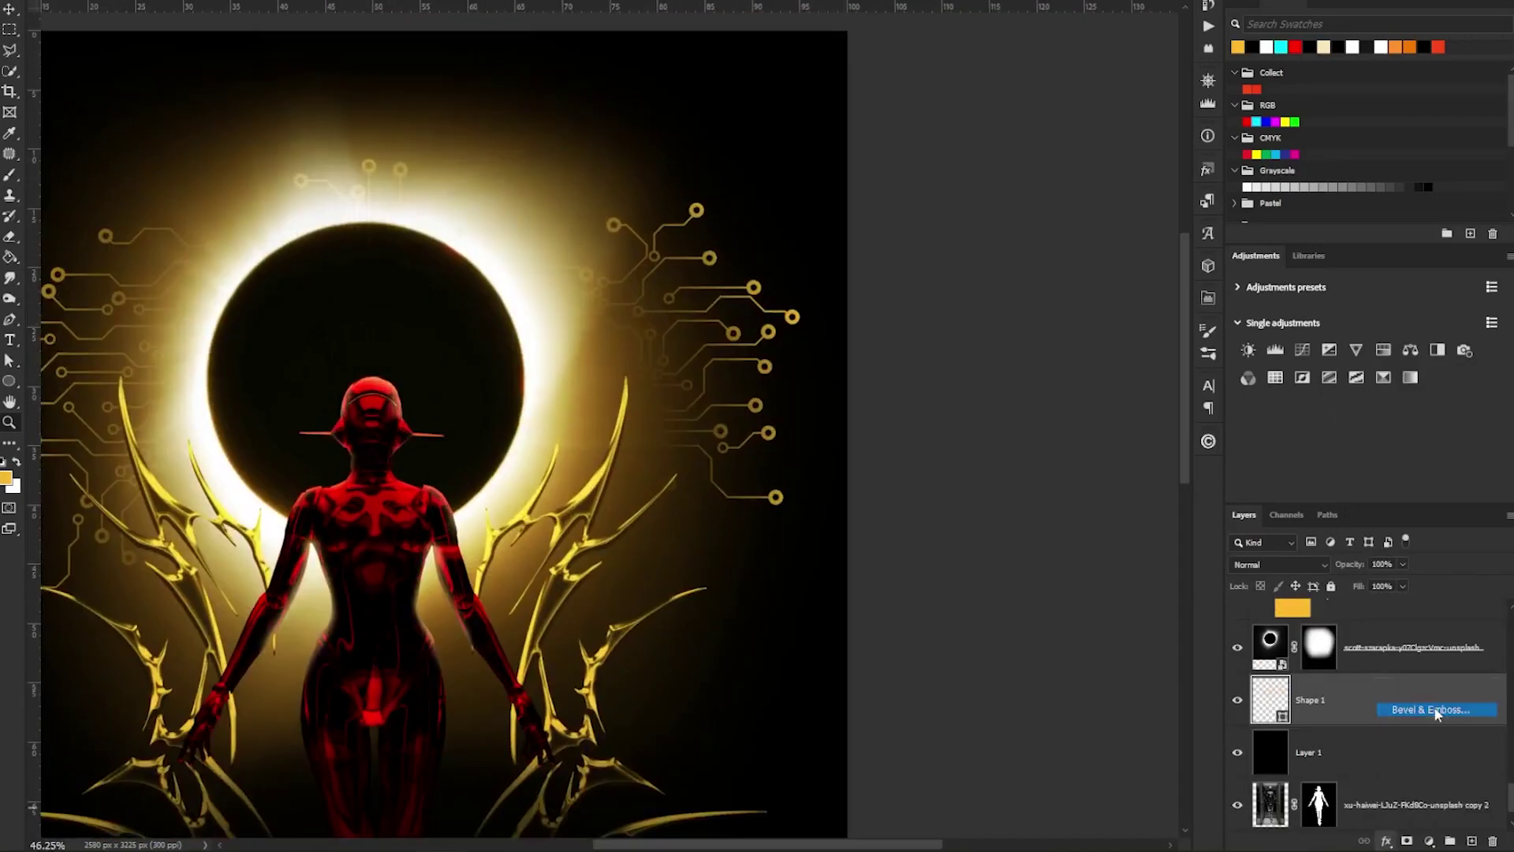
pyautogui.moveTo(978, 466); pyautogui.dragTo(989, 470)
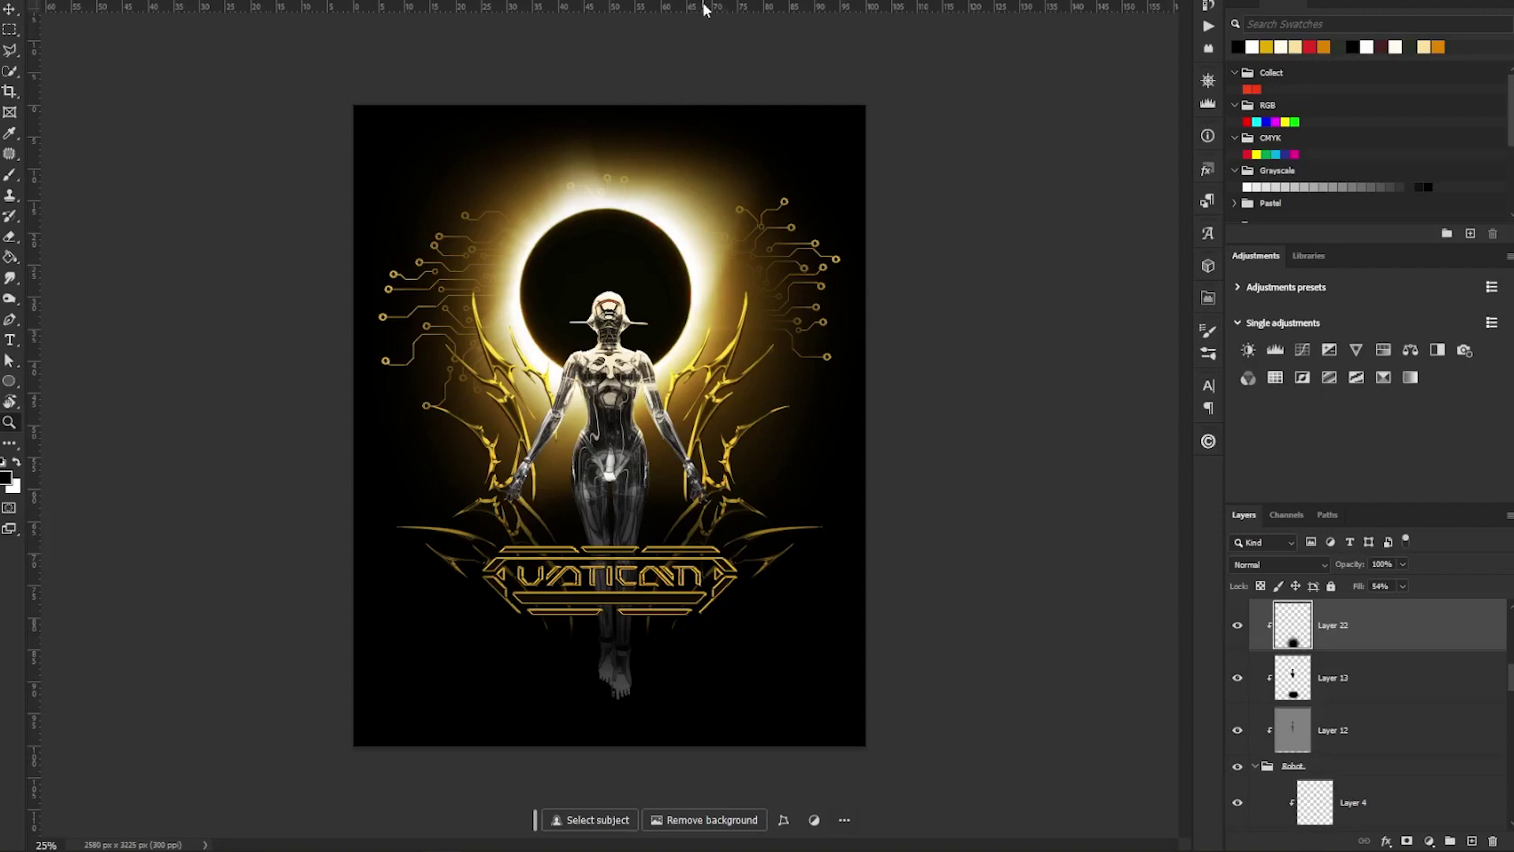
# Switch to the black-and-white cracked-texture poster document and select Layer 1 in the DESIGN group
pyautogui.hotkey('ctrl', 'Tab')
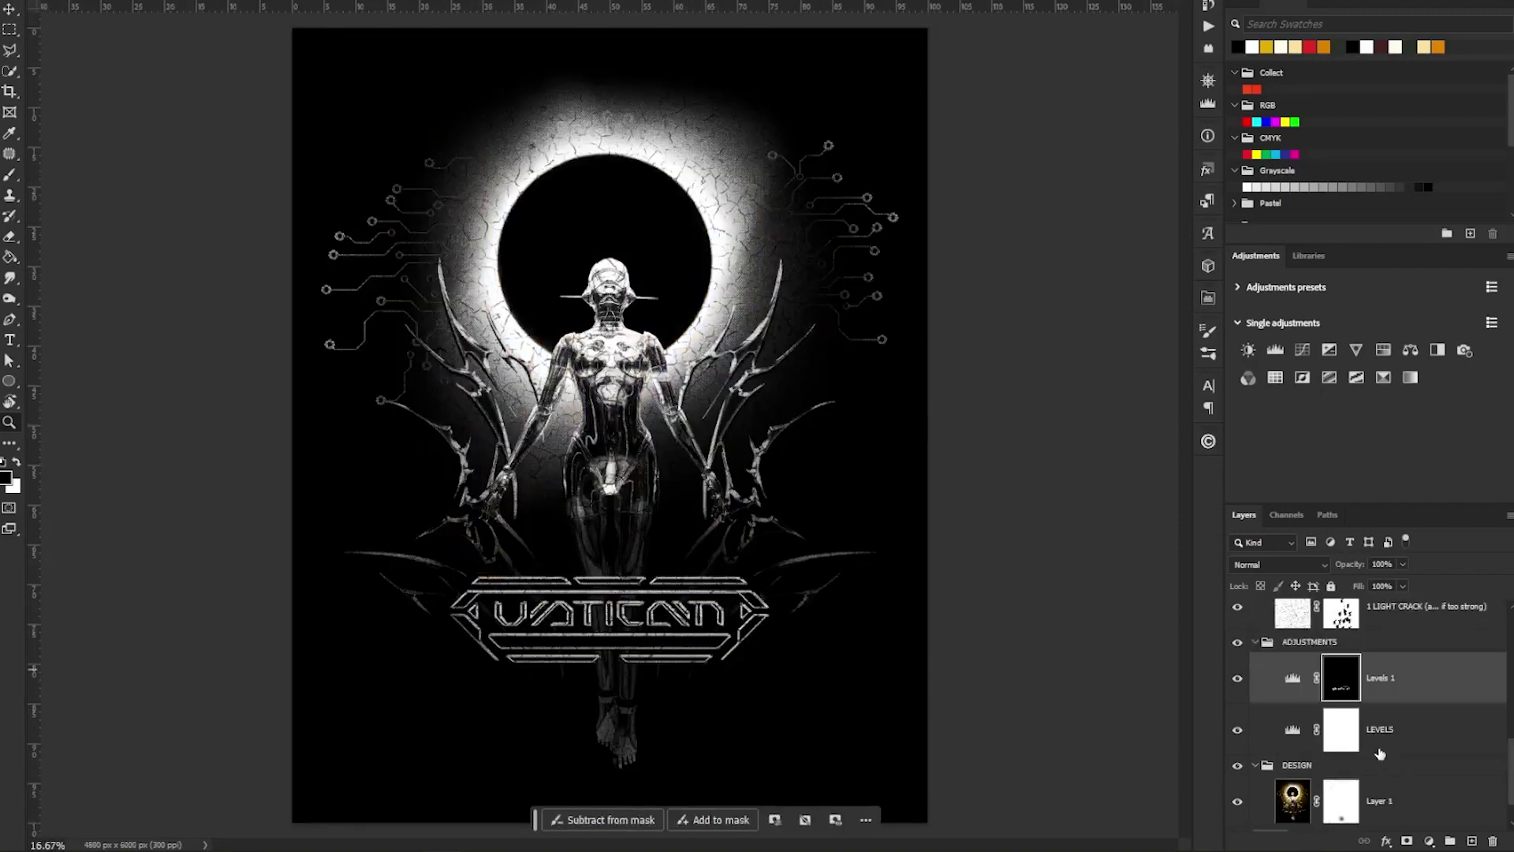
pyautogui.scroll(-2, 1370, 744)
pyautogui.click(1284, 779)
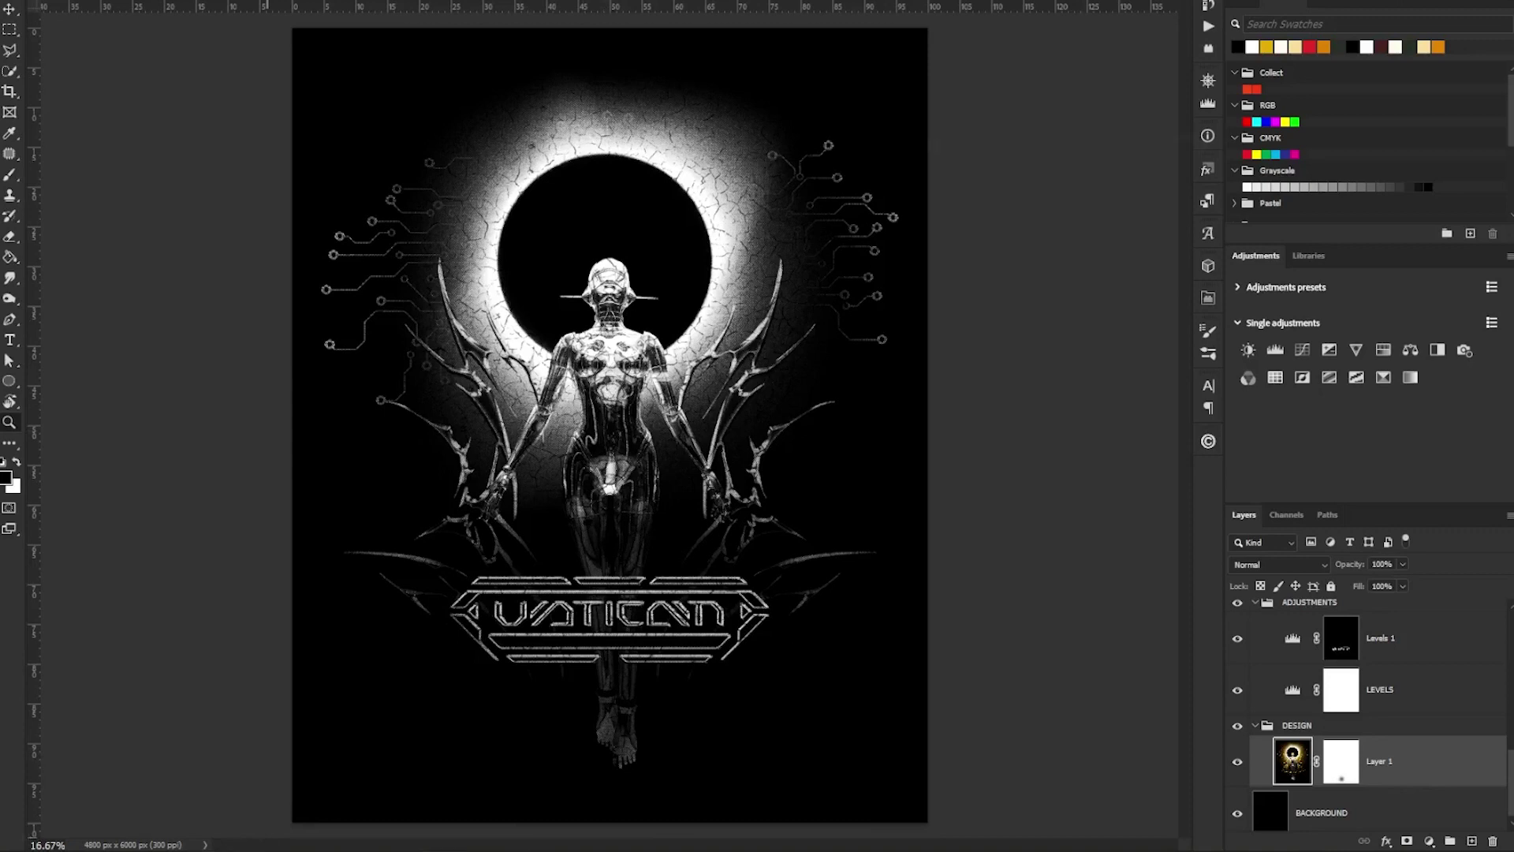
# Try placing the Ver_02 poster image in the DESIGN group, scaled up to cover the canvas, and delete it
pyautogui.press('super+e')
pyautogui.moveTo(658, 148); pyautogui.dragTo(1513, 118)
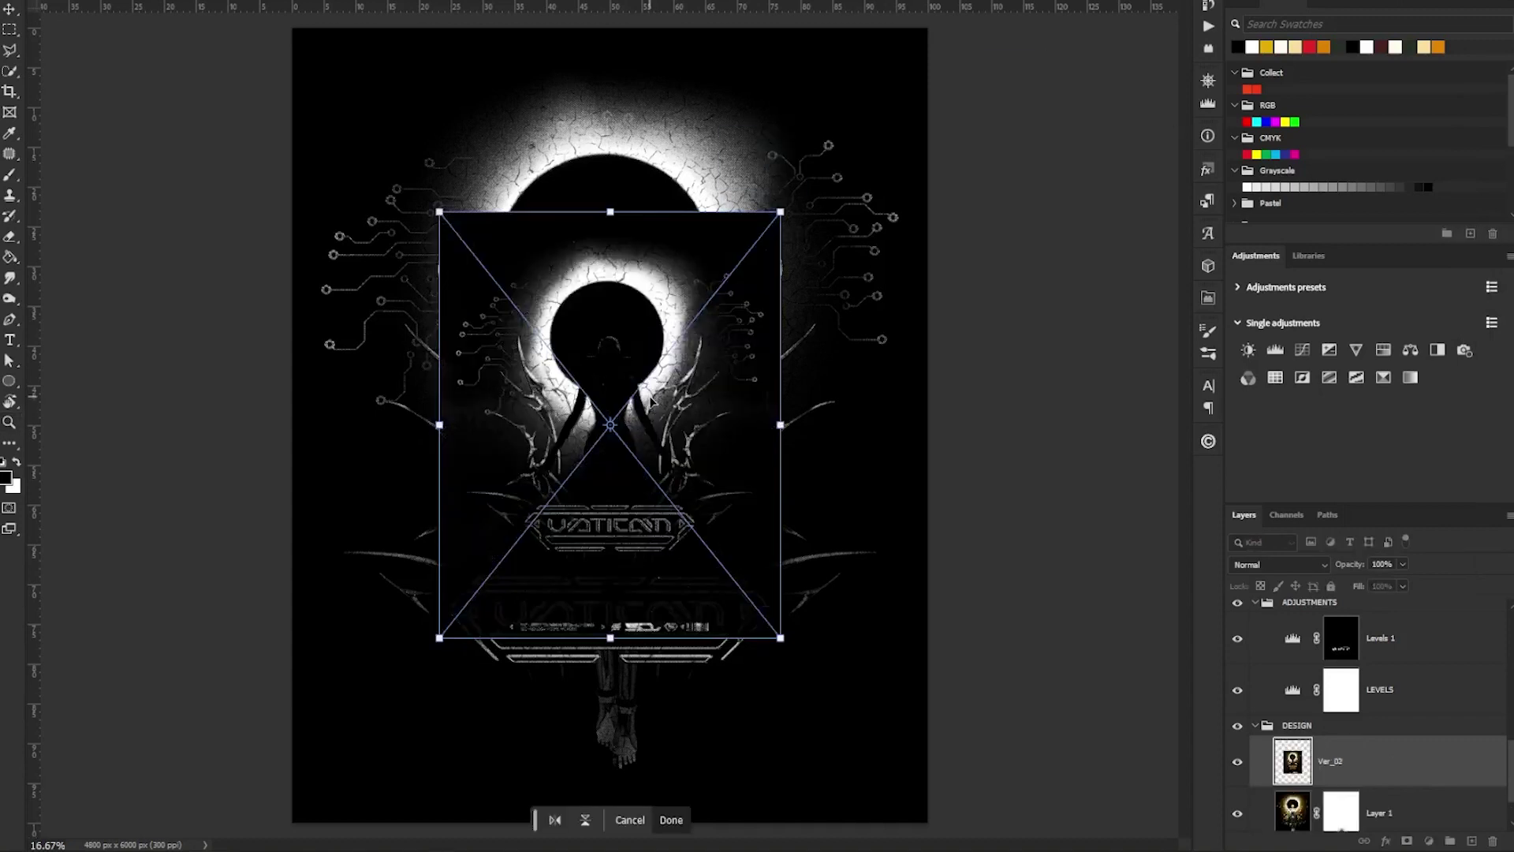
pyautogui.moveTo(779, 637); pyautogui.dragTo(815, 685)
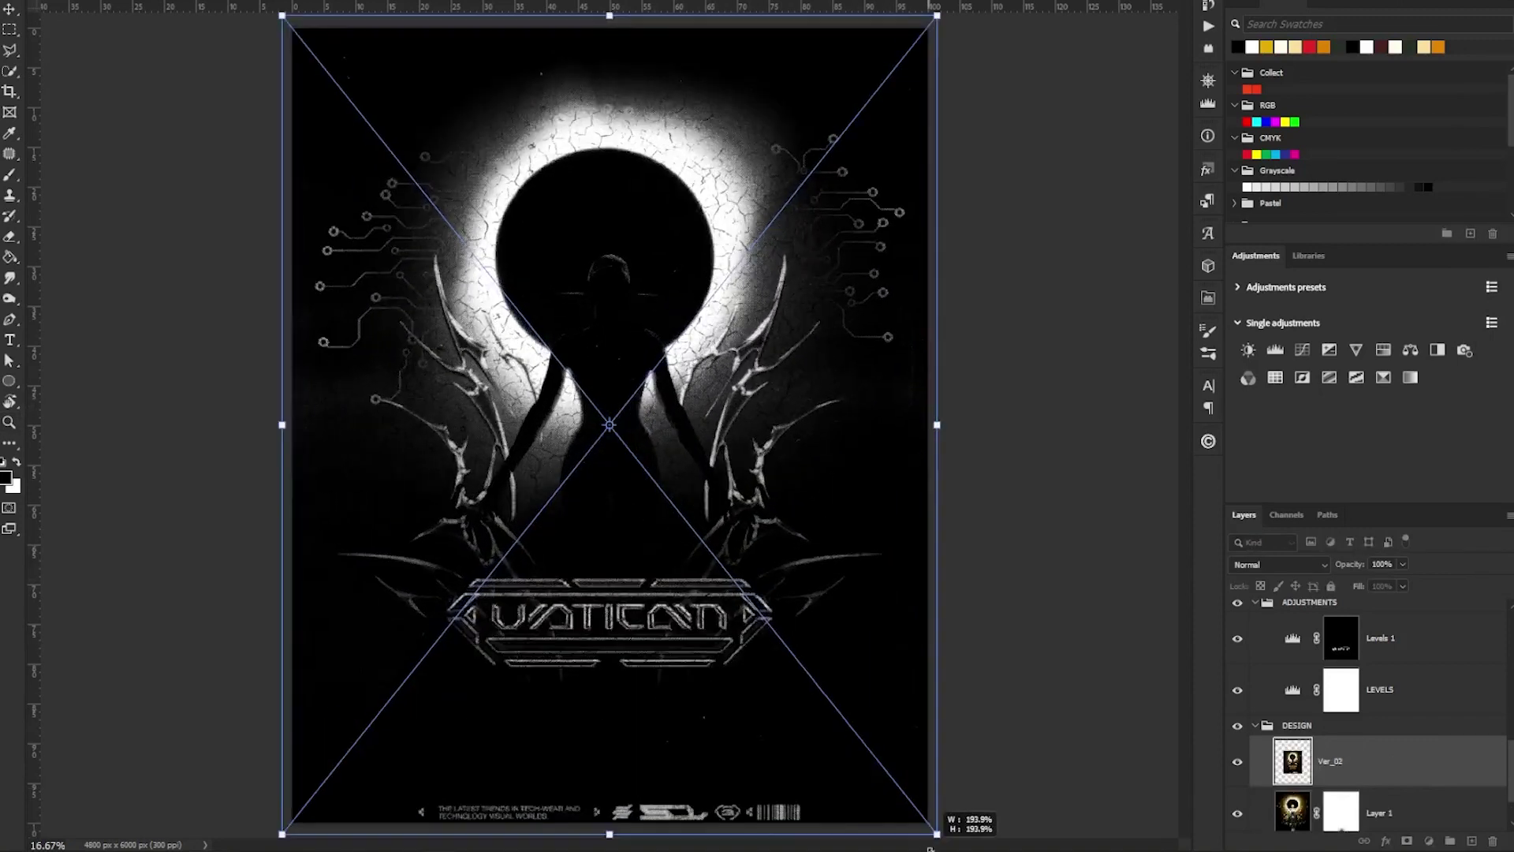
pyautogui.press('Return')
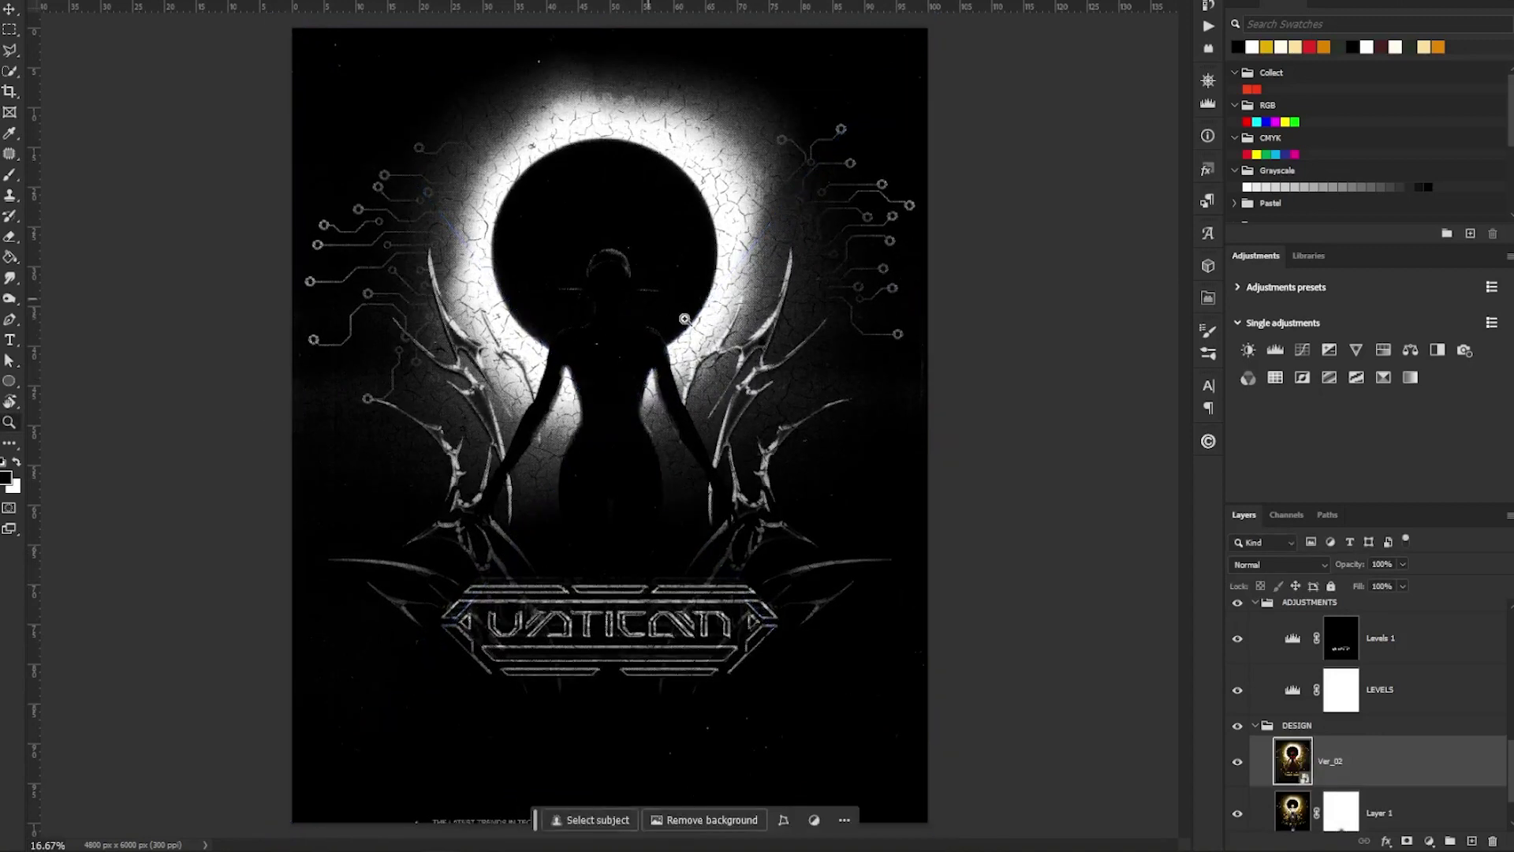
pyautogui.hotkey('ctrl', '0')
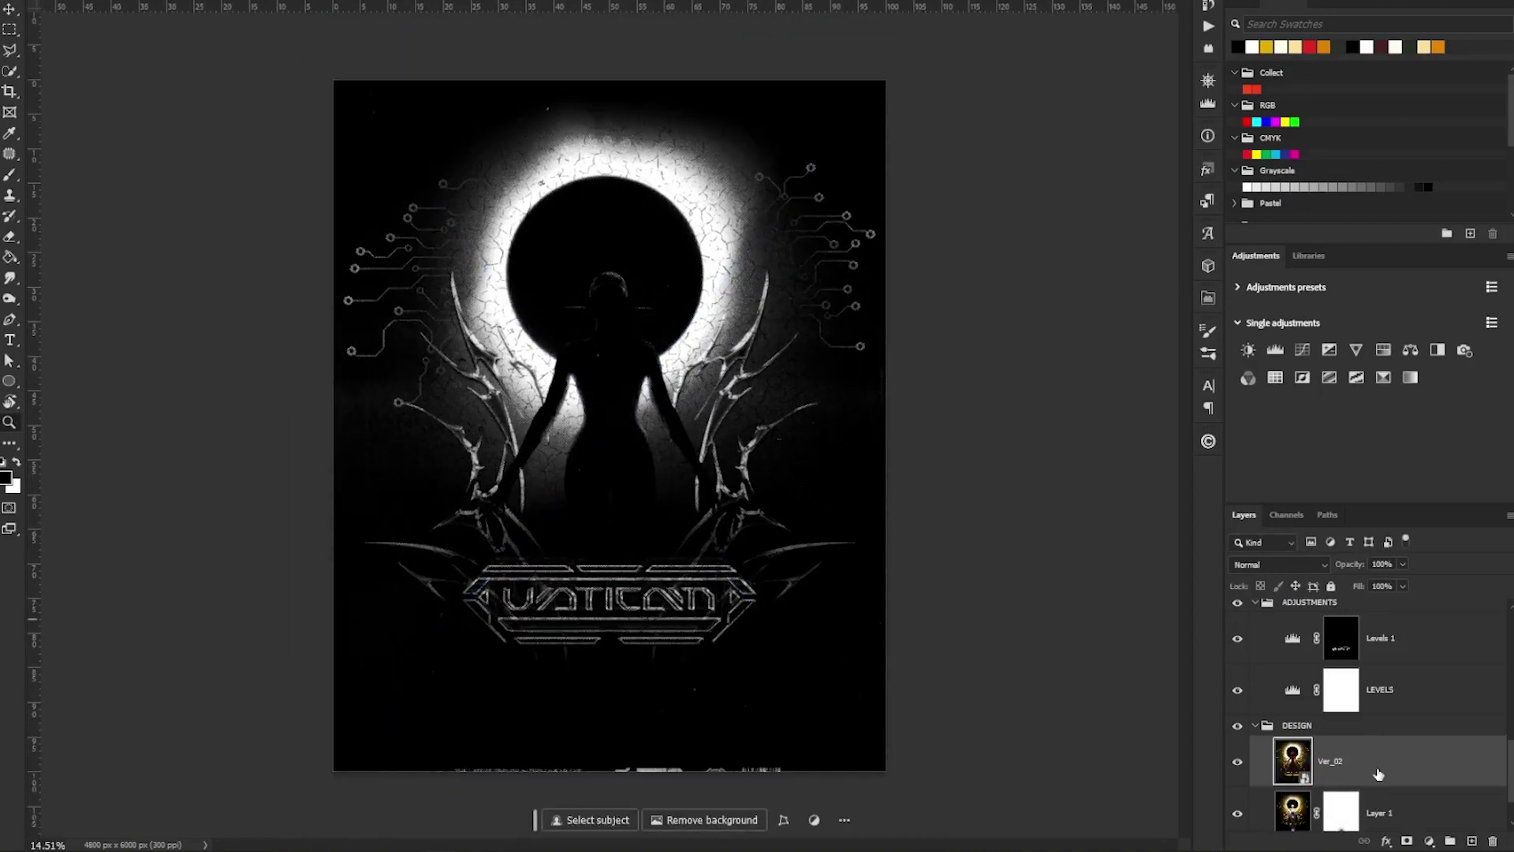
pyautogui.press('Delete')
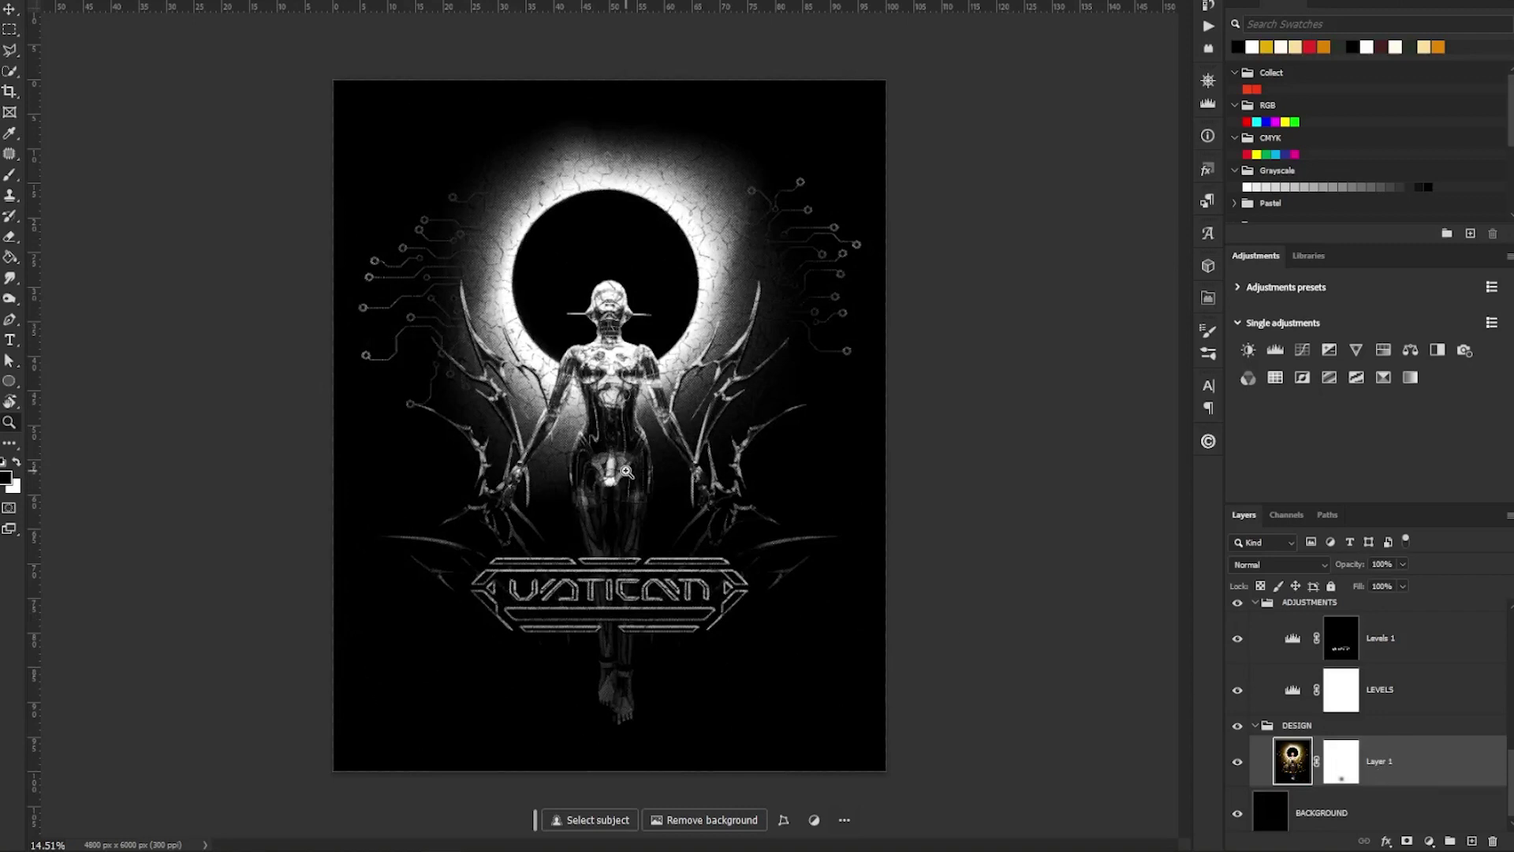
# Toggle the Levels 1 and LEVELS adjustments to compare their effect on the logo and figure
pyautogui.click(599, 410)
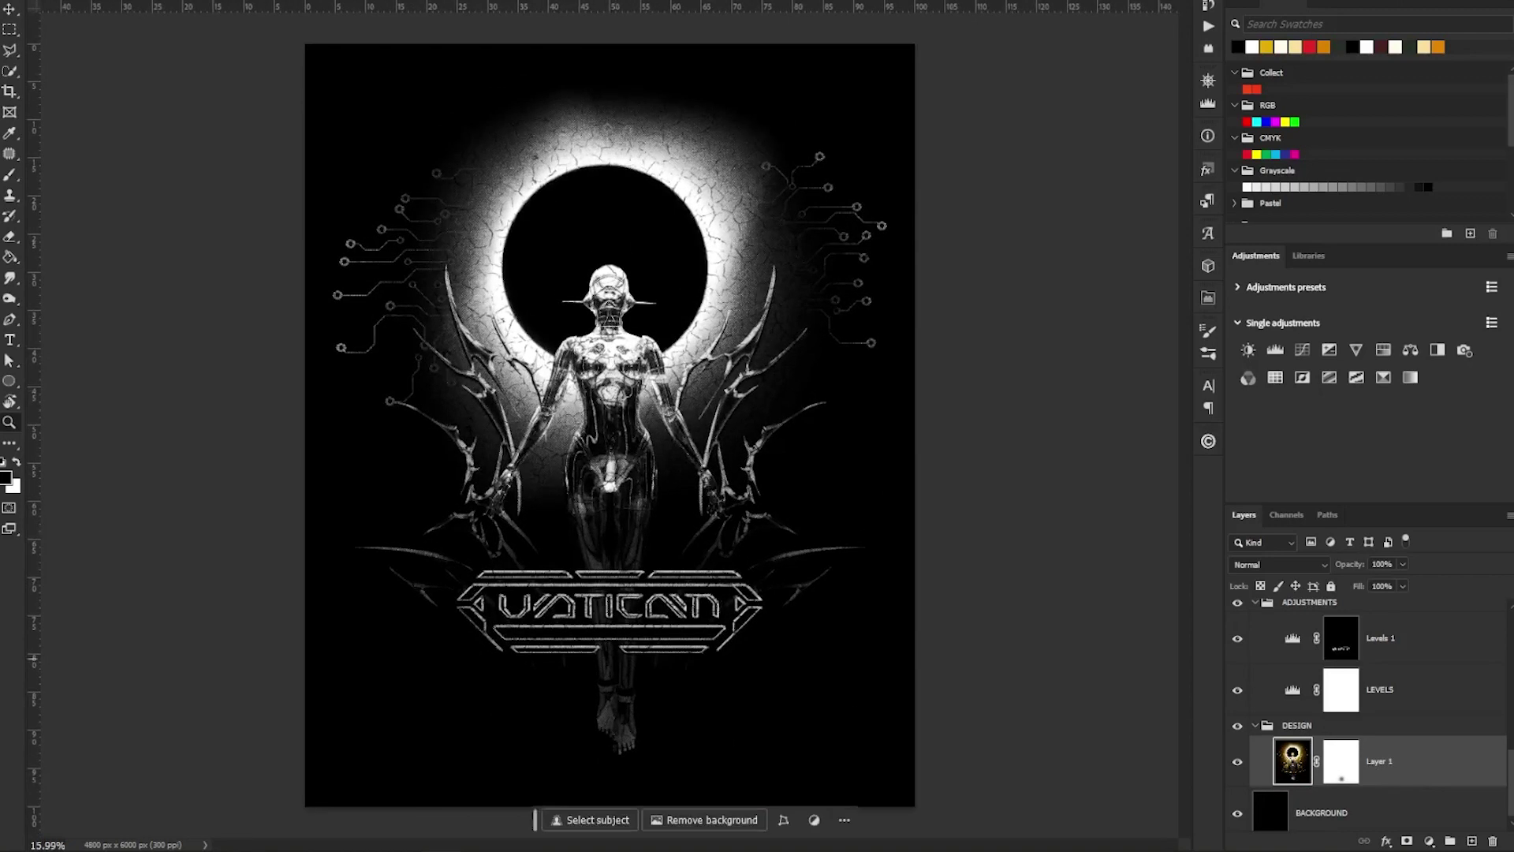
pyautogui.click(1237, 639)
pyautogui.click(1238, 690)
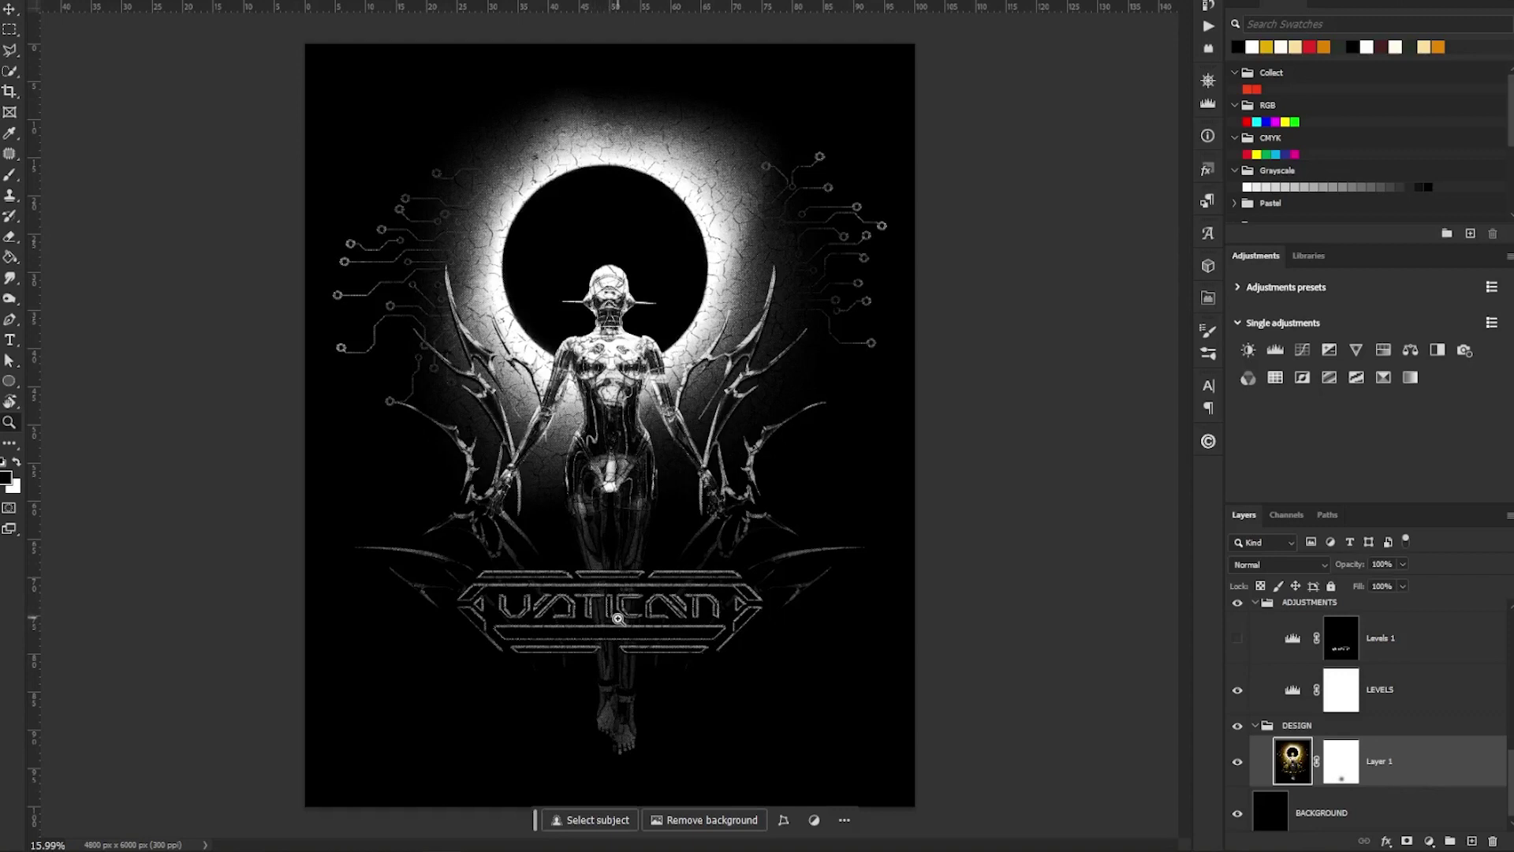
# Toggle the Levels 1 adjustment and the LIGHT CRACK texture layer to compare their effect on the black-and-white artwork
pyautogui.click(1239, 640)
pyautogui.click(1238, 638)
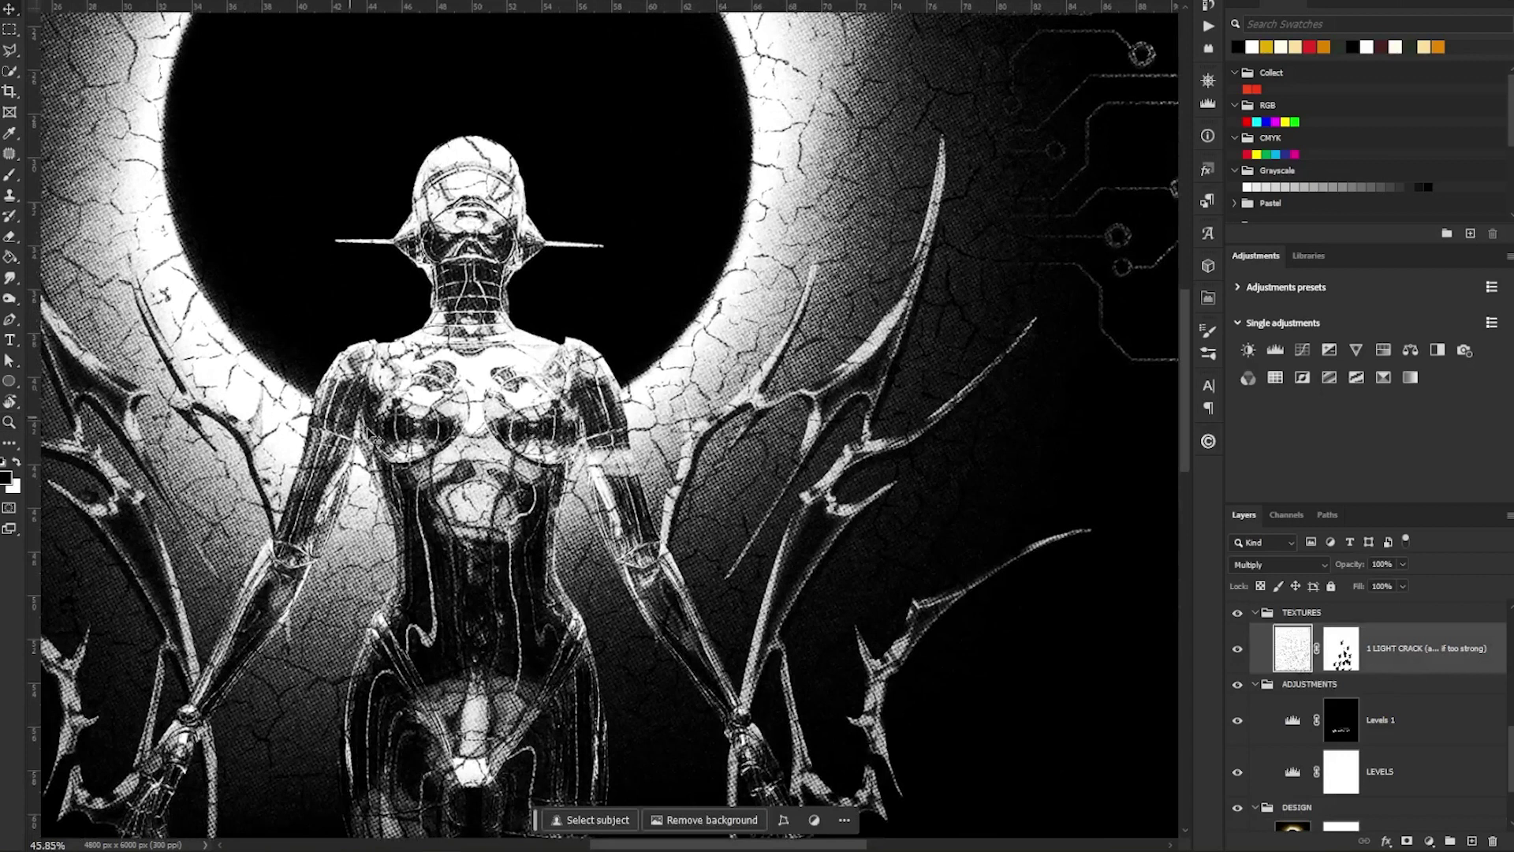
pyautogui.click(1237, 650)
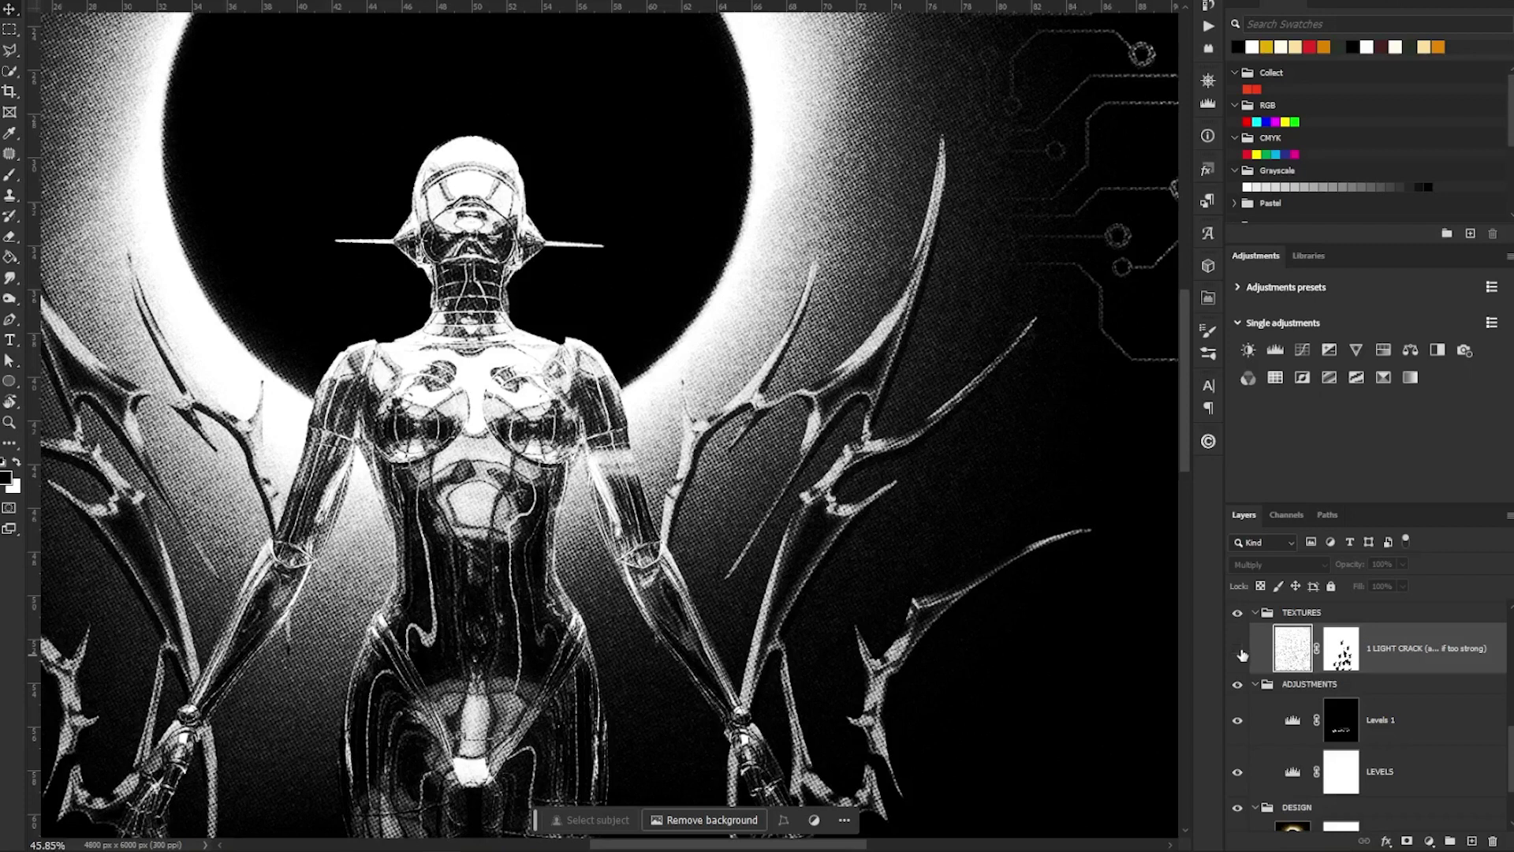
pyautogui.click(1238, 650)
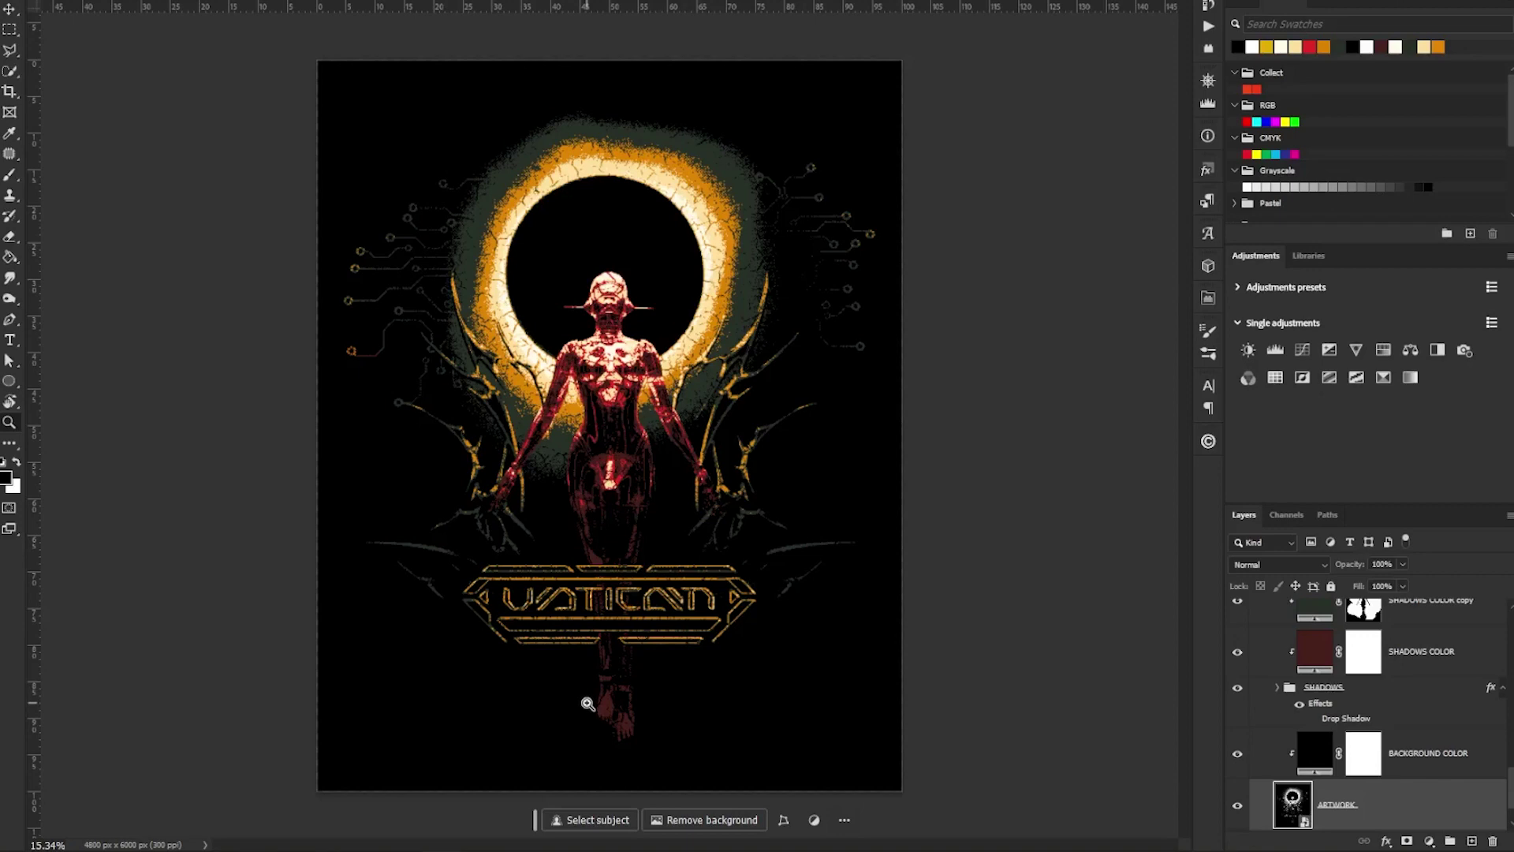
# Inspect the robot in the colored poster version and toggle the MIDTONE ALT COLOR and SHADOWS COLOR copy layers to compare their effect
pyautogui.moveTo(602, 332); pyautogui.dragTo(703, 440)
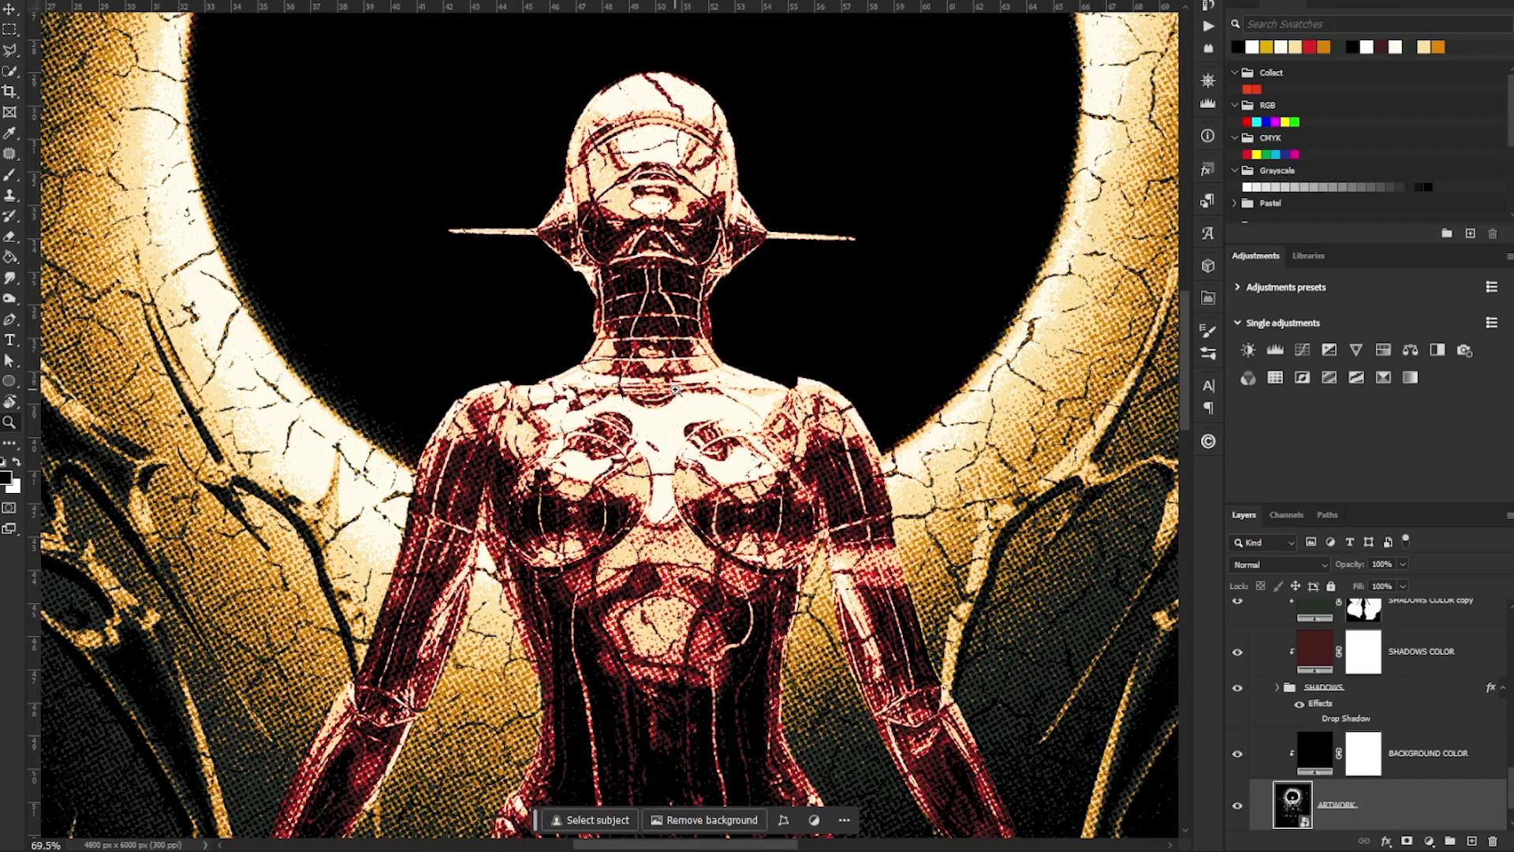
pyautogui.hotkey('ctrl', '0')
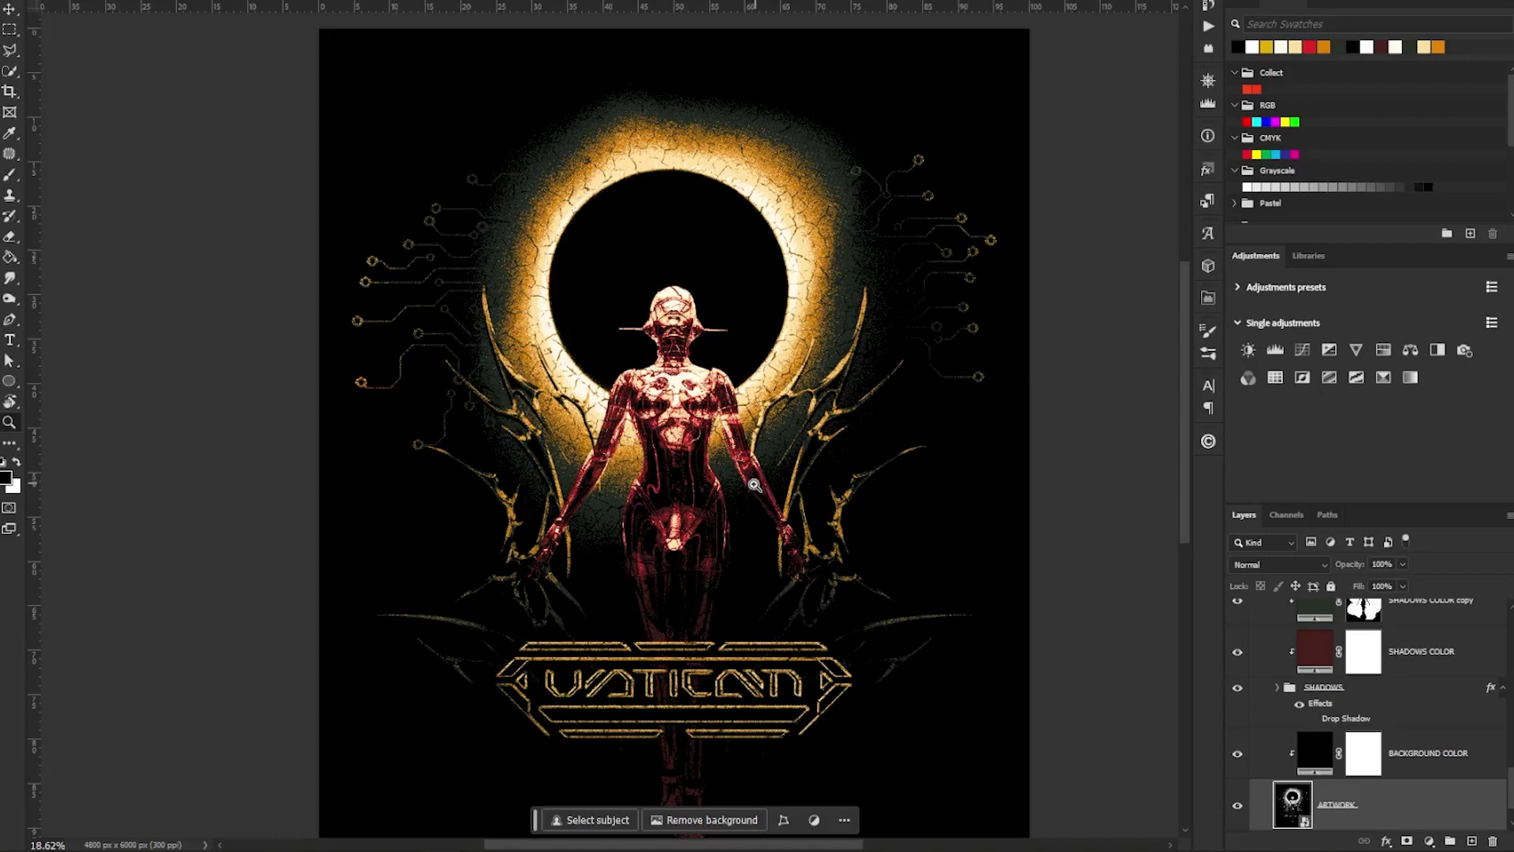
pyautogui.scroll(-5, 1341, 710)
pyautogui.click(1237, 702)
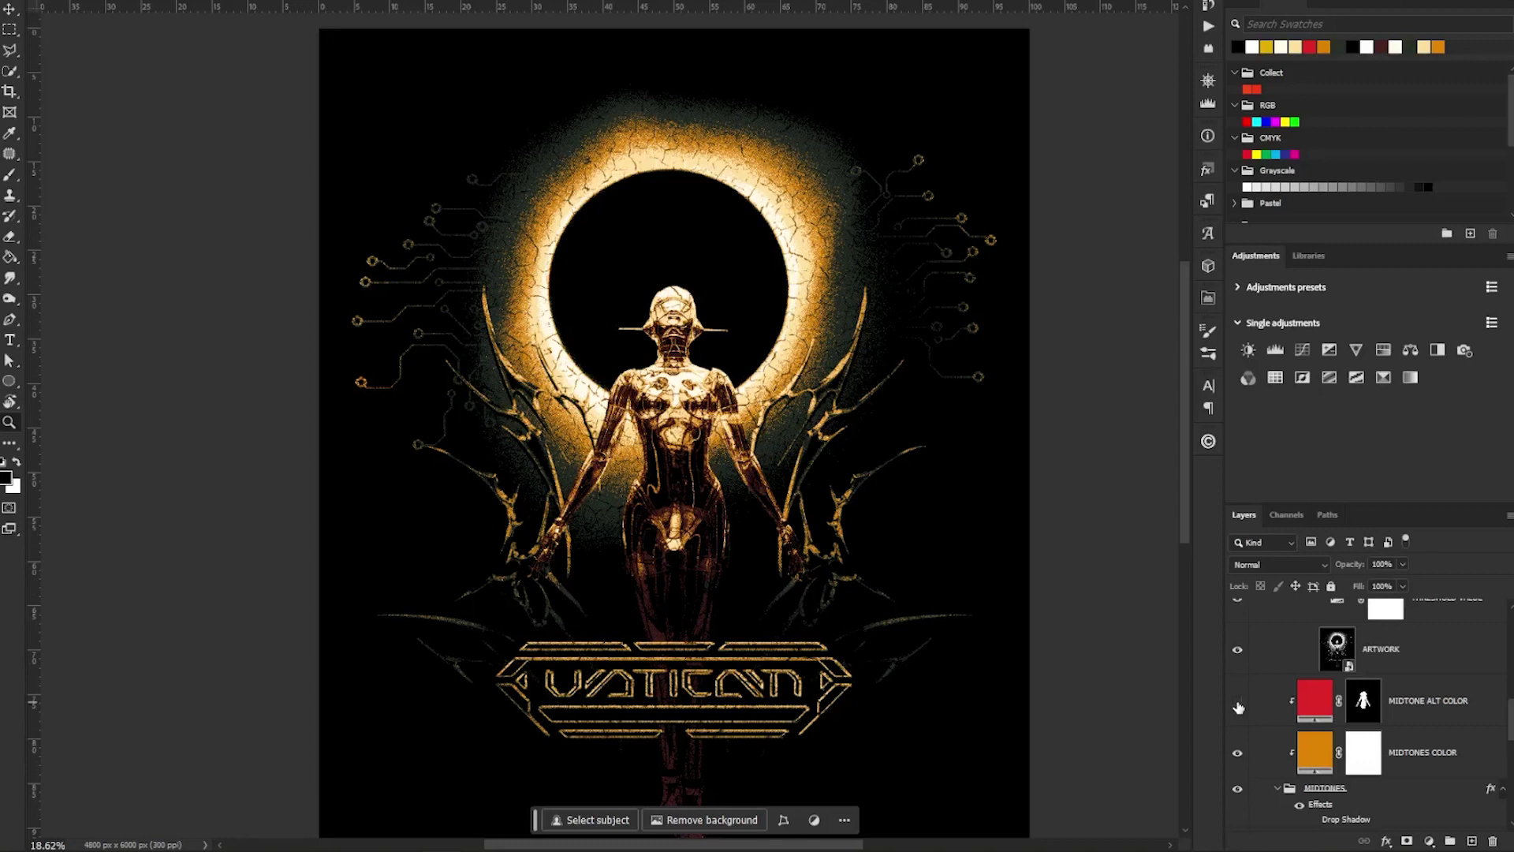
pyautogui.click(1238, 702)
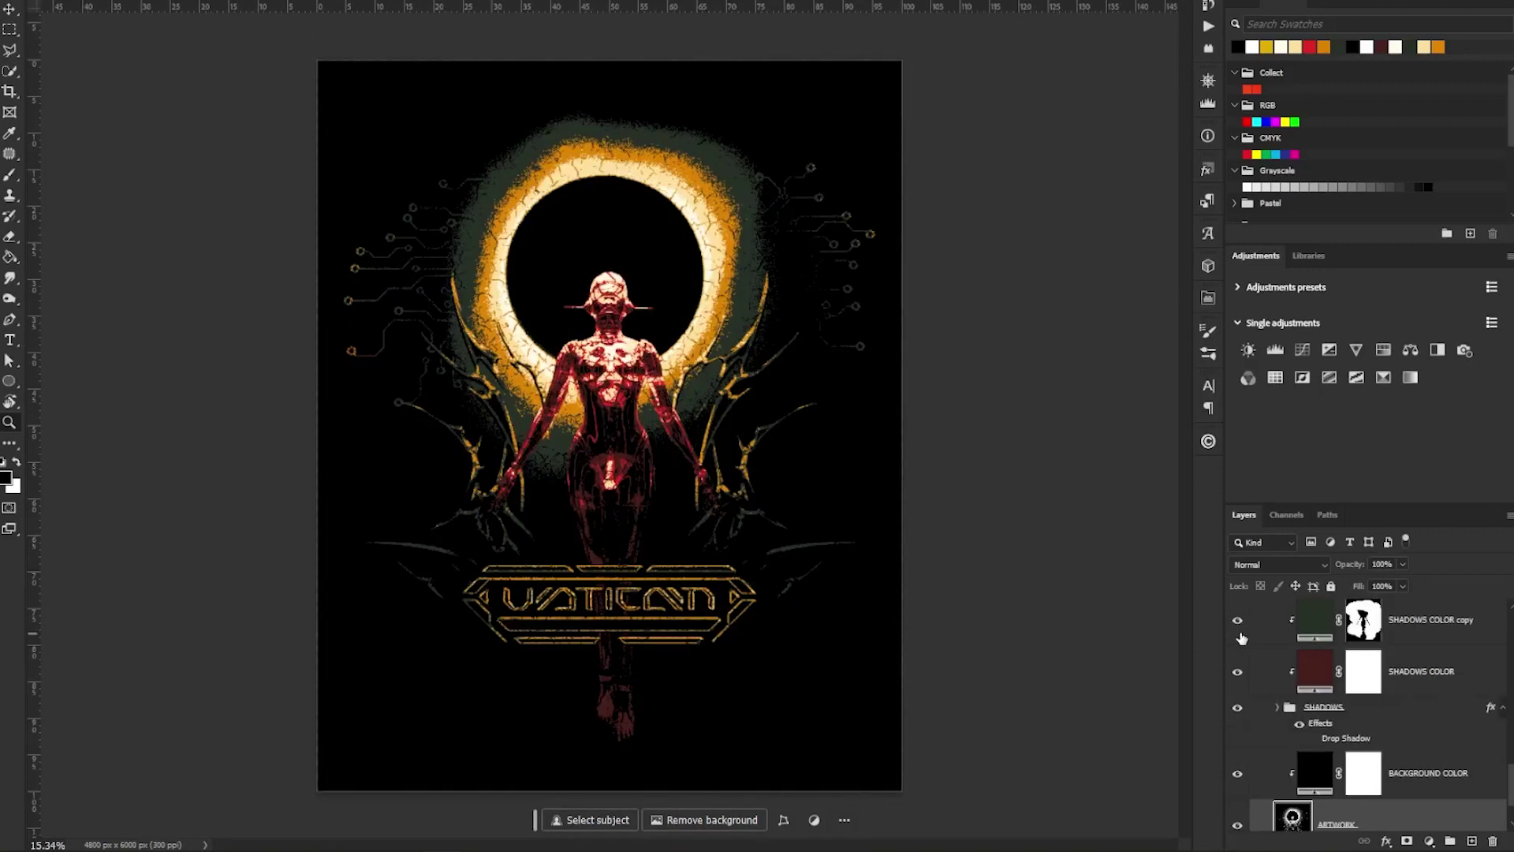
pyautogui.click(1238, 622)
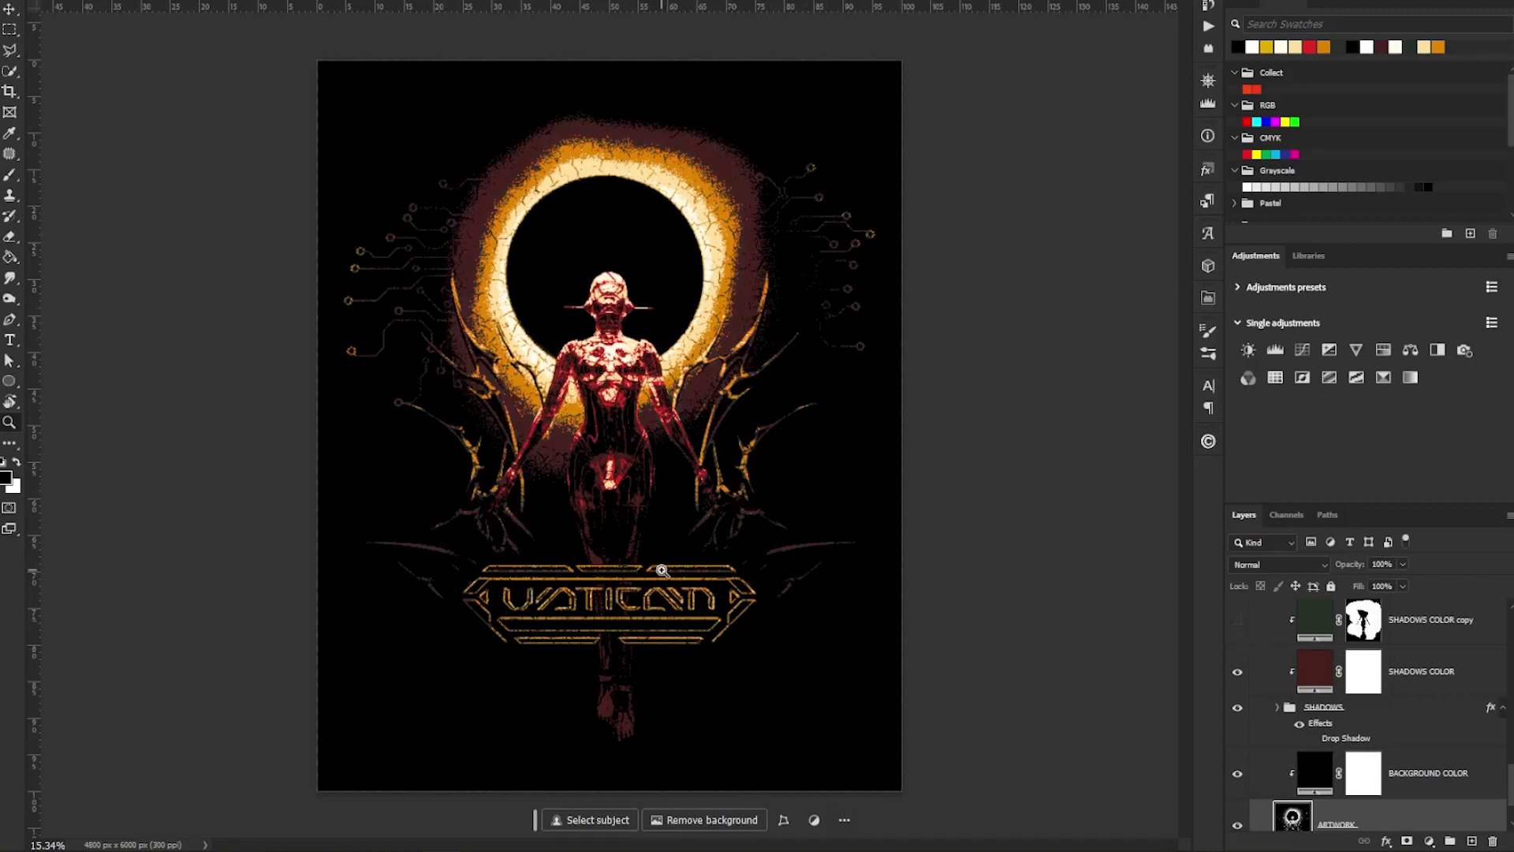
pyautogui.click(1237, 620)
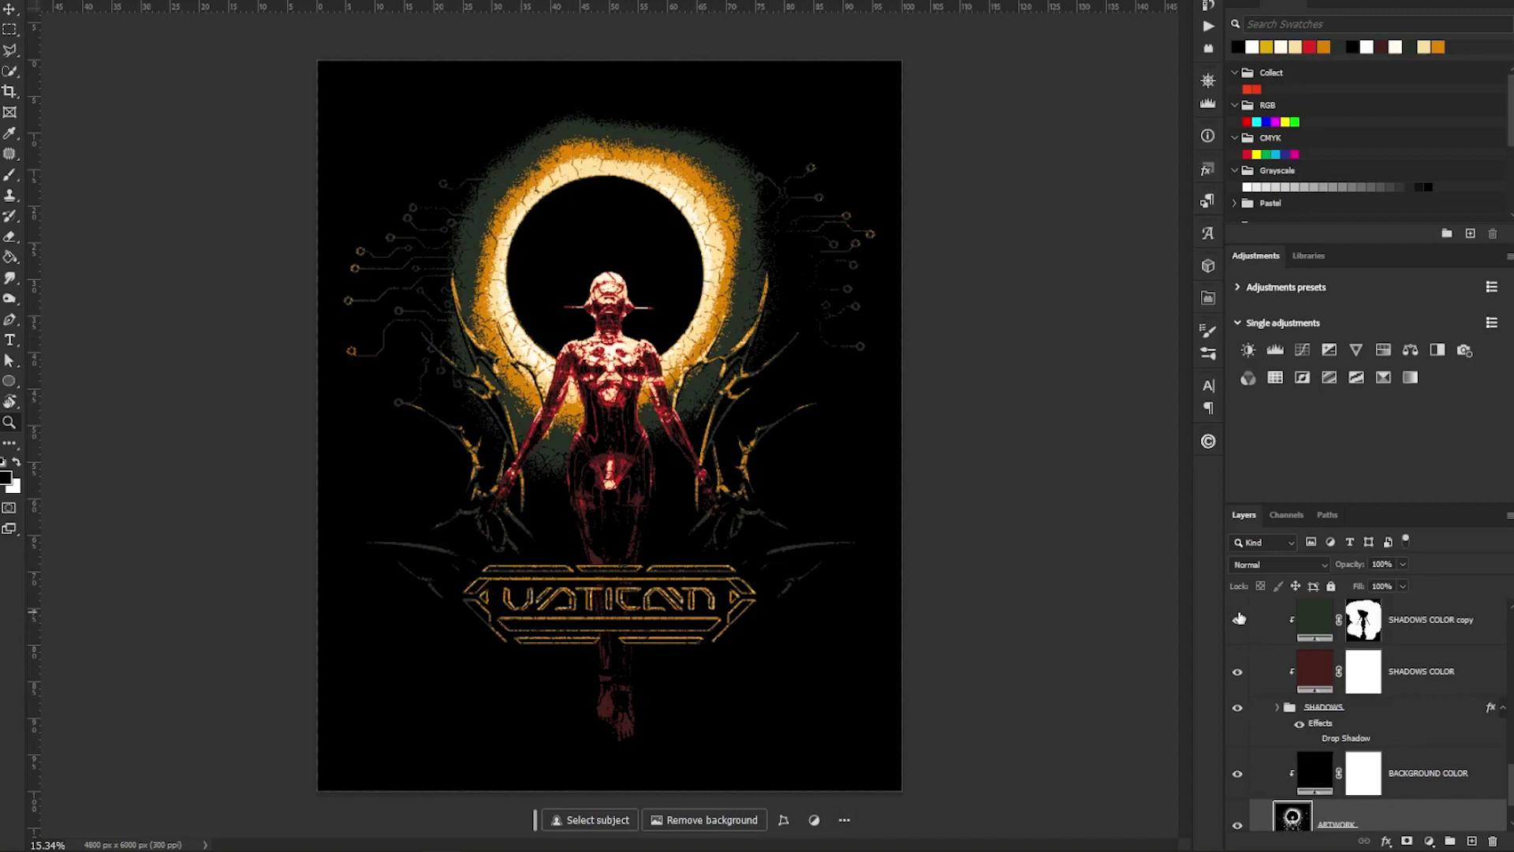